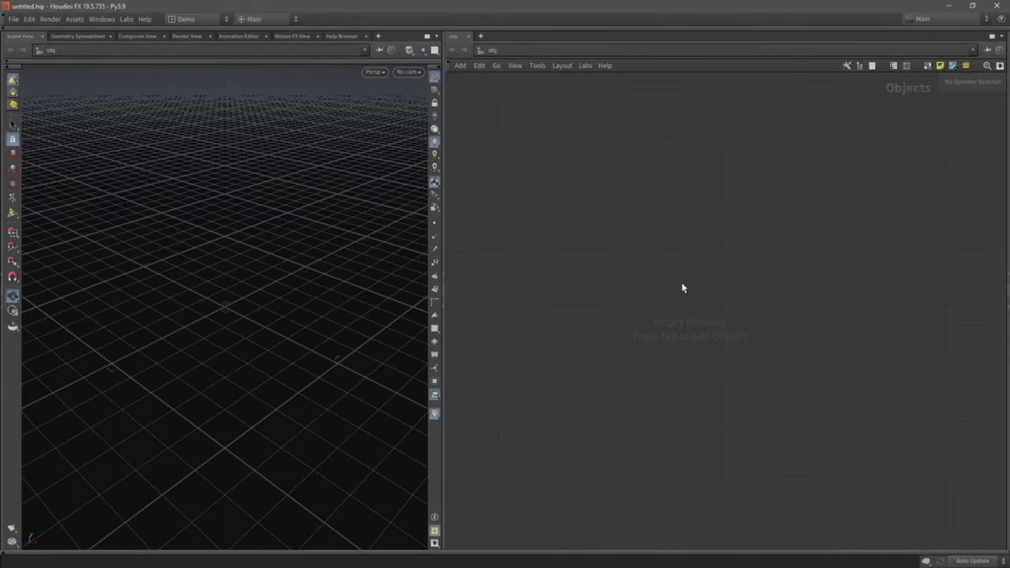
# Step: Create a Geometry object, go inside its network and save the scene as PileTool_03.hip
pyautogui.press('Tab')
pyautogui.write('geo')
pyautogui.press('Return')
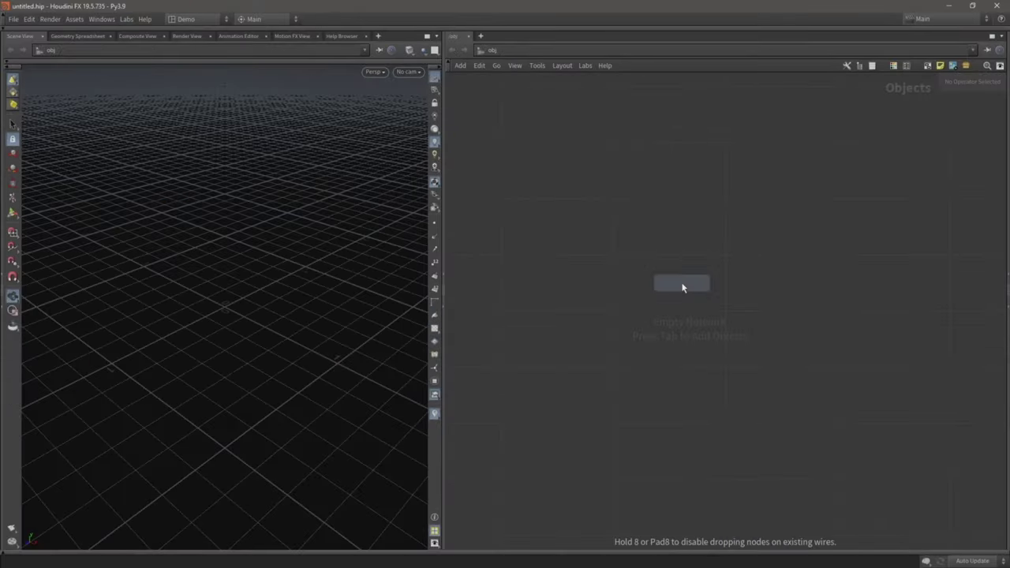
pyautogui.click(683, 284)
pyautogui.moveTo(680, 292); pyautogui.dragTo(589, 293)
pyautogui.doubleClick(590, 285)
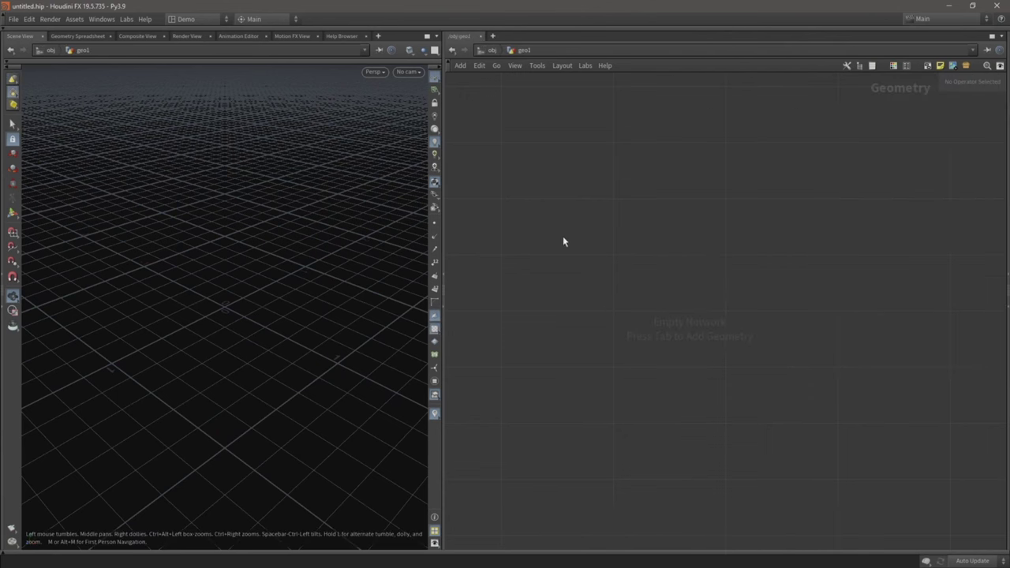
pyautogui.hotkey('ctrl', 's')
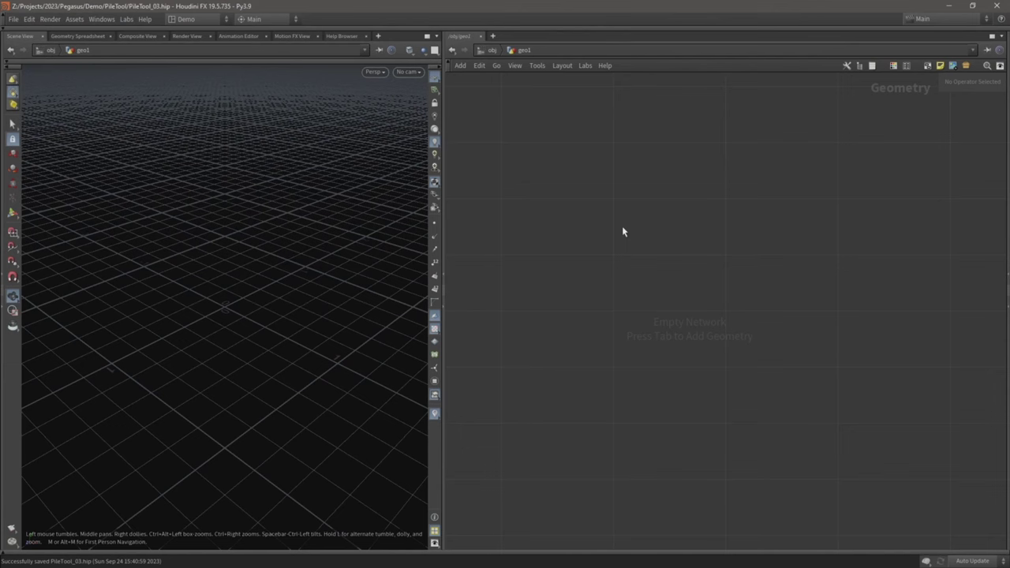
# Step: Add a File node that loads ChoppedWood_01_Proxy.bgeo, listing sequence files as separate entries
pyautogui.press('Tab')
pyautogui.write('file')
pyautogui.press('Return')
pyautogui.click(622, 226)
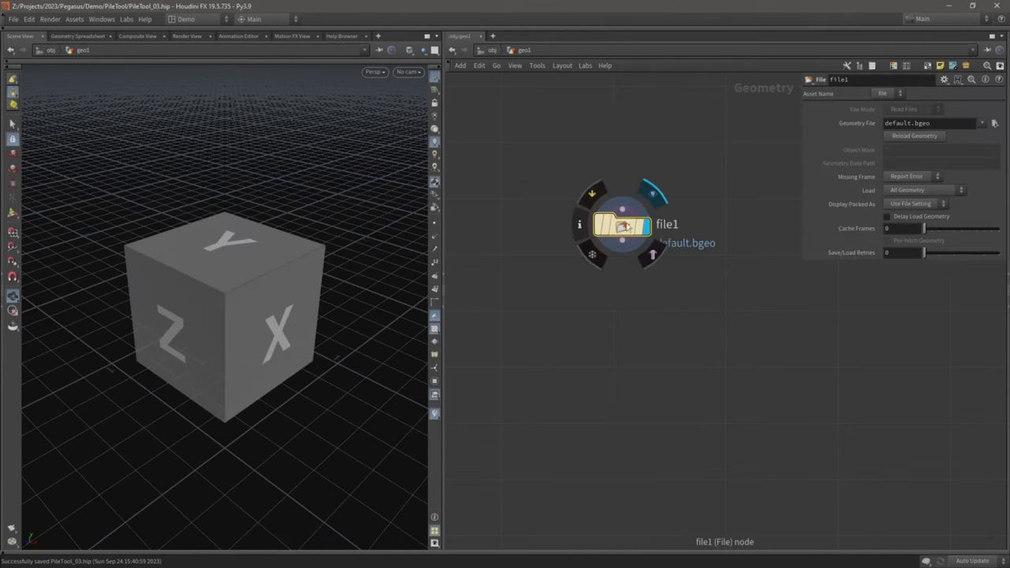
pyautogui.click(994, 124)
pyautogui.doubleClick(751, 64)
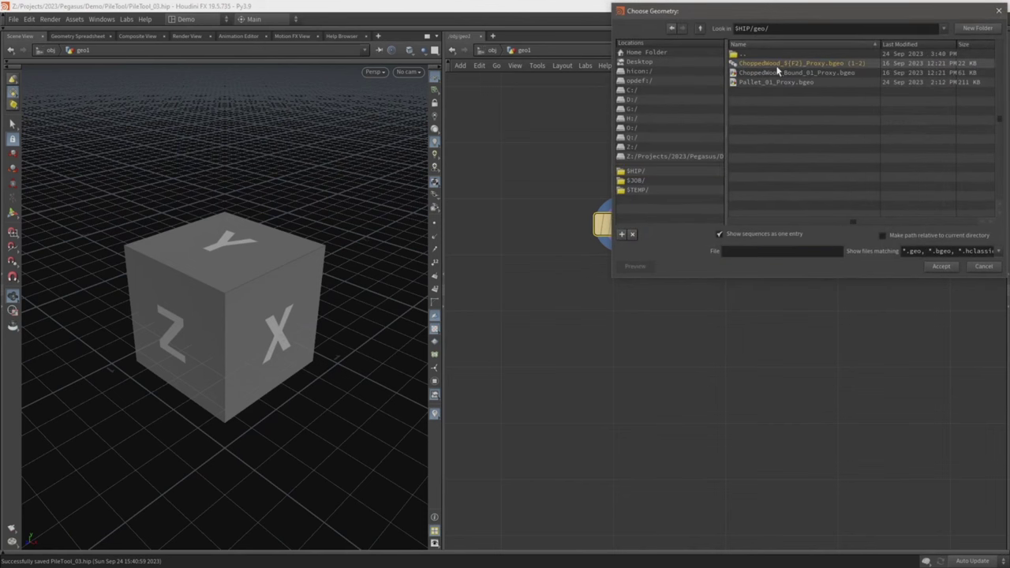
pyautogui.click(731, 232)
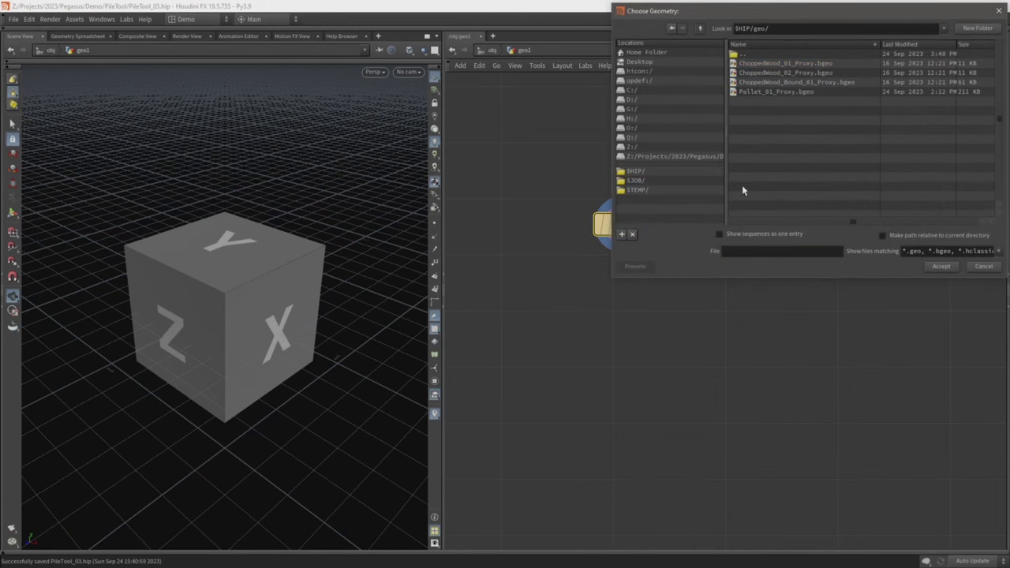
pyautogui.doubleClick(762, 64)
# Step: Duplicate the File node and load ChoppedWood_02_Proxy.bgeo into the copy
pyautogui.moveTo(306, 226); pyautogui.dragTo(265, 268)
pyautogui.moveTo(621, 226); pyautogui.dragTo(645, 229)
pyautogui.click(994, 123)
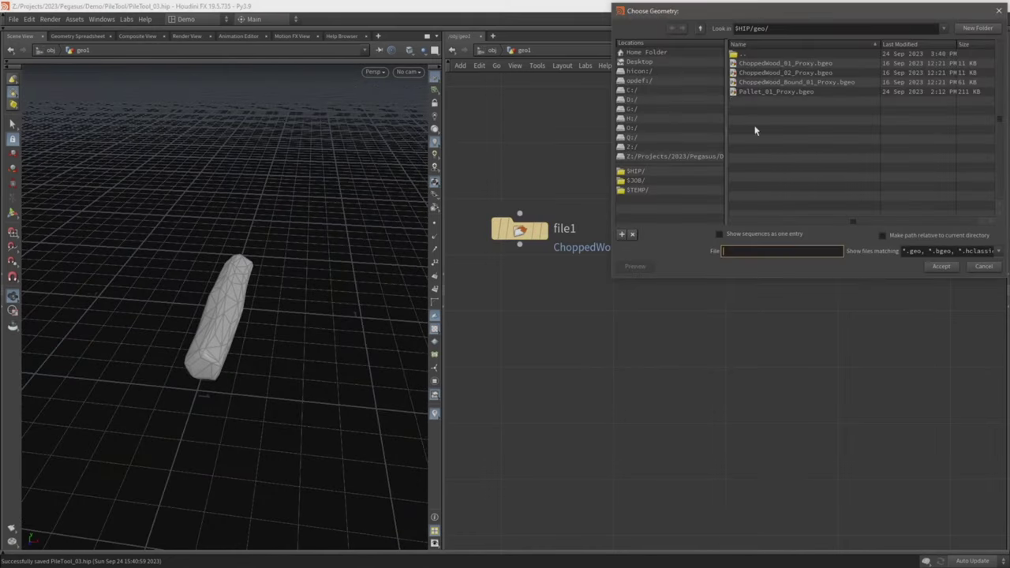
pyautogui.doubleClick(762, 72)
# Step: Duplicate the second File node and load the ChoppedWood_Bound_01_Proxy.bgeo bundle into the new copy
pyautogui.moveTo(653, 236)
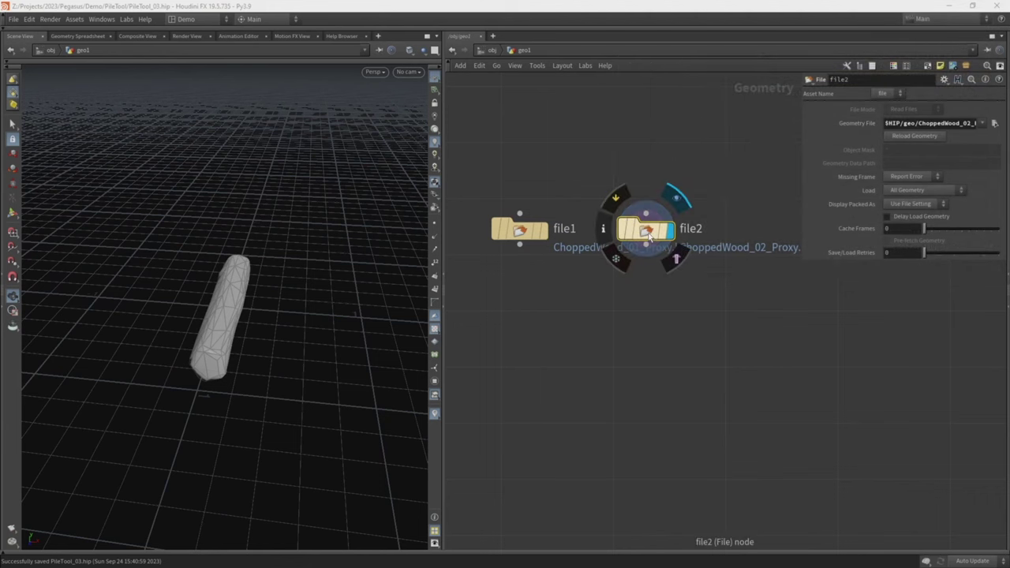
pyautogui.keyDown('alt'); pyautogui.moveTo(646, 234); pyautogui.dragTo(756, 231); pyautogui.keyUp('alt')
pyautogui.moveTo(743, 175); pyautogui.dragTo(653, 169, button='middle')
pyautogui.click(994, 124)
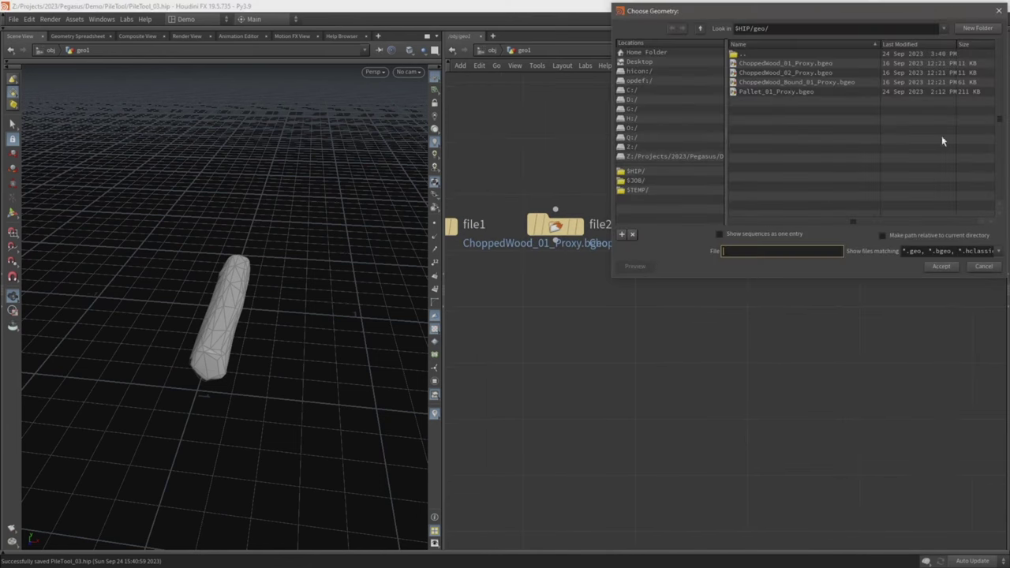
pyautogui.doubleClick(773, 85)
# Step: Display the first File node's wood piece and wire its output into a new RBD Bullet Solver
pyautogui.moveTo(187, 256); pyautogui.dragTo(236, 284)
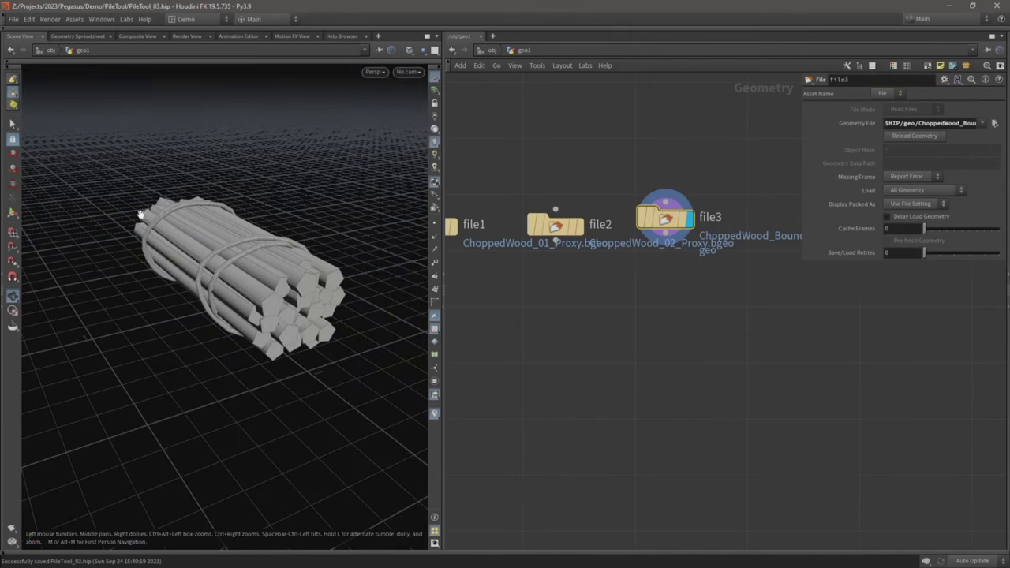
pyautogui.moveTo(588, 316); pyautogui.dragTo(640, 294, button='middle')
pyautogui.moveTo(547, 270); pyautogui.dragTo(585, 231, button='middle')
pyautogui.click(541, 166)
pyautogui.click(519, 181)
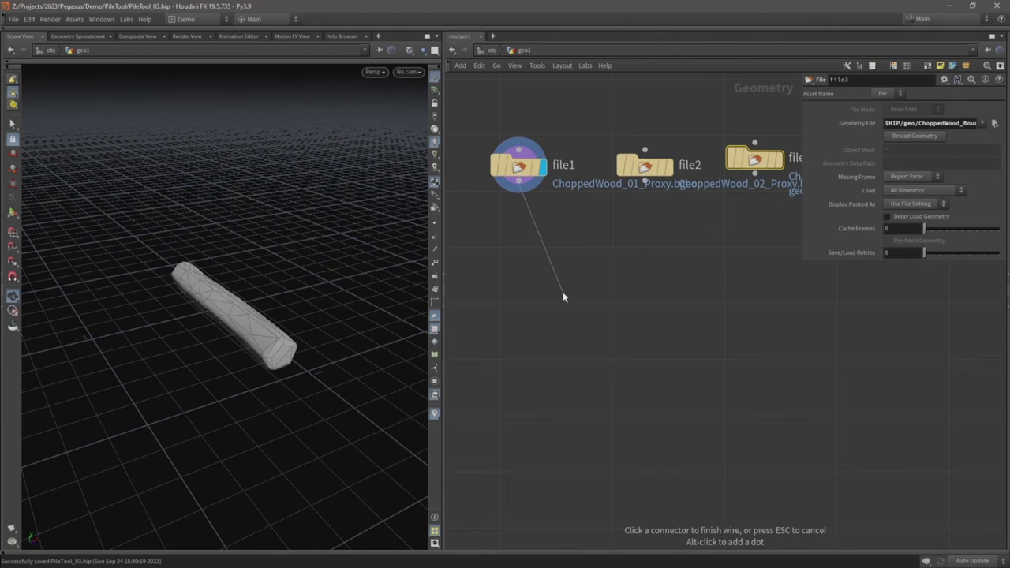
pyautogui.press('Tab')
pyautogui.write('r')
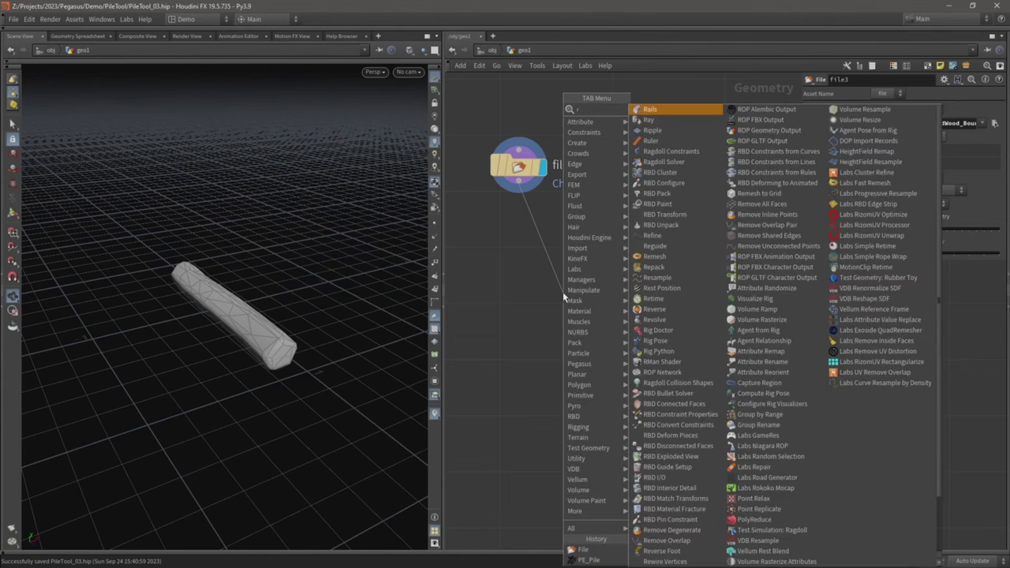
pyautogui.write('bdbull')
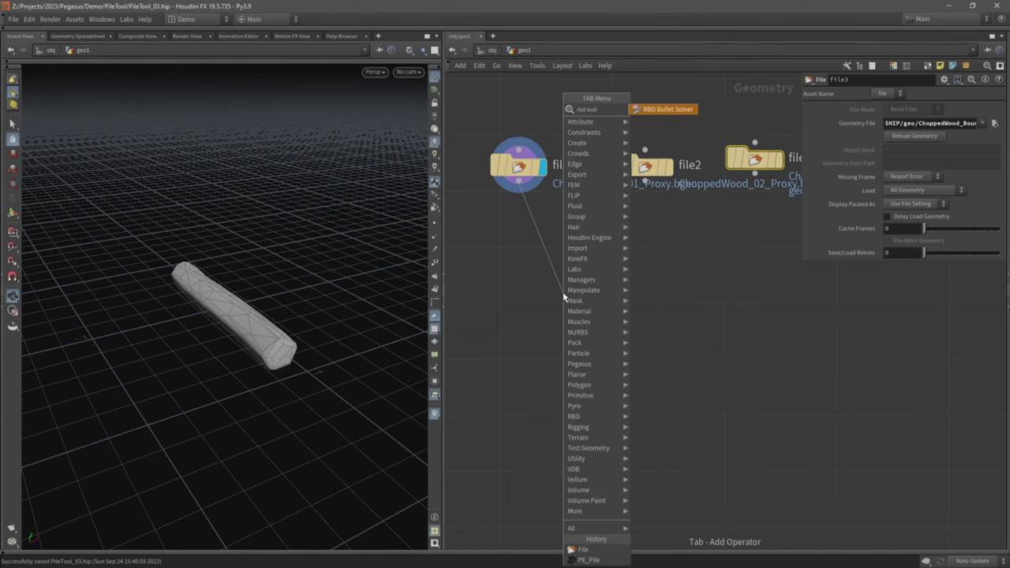
pyautogui.press('Return')
# Step: Display the RBD Bullet Solver and set its ground collision type to Ground Plane
pyautogui.moveTo(586, 298)
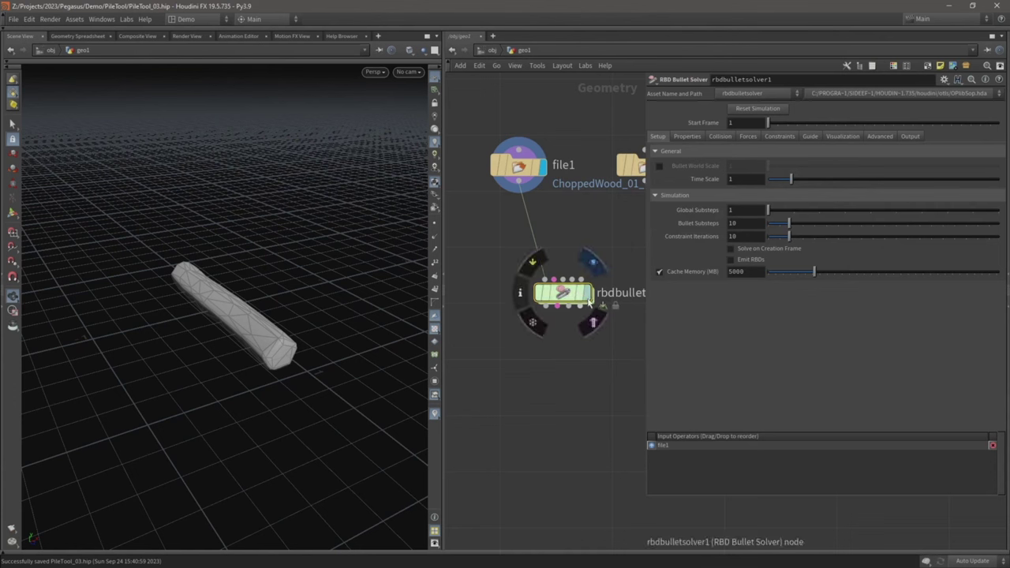
pyautogui.moveTo(644, 301); pyautogui.dragTo(721, 300)
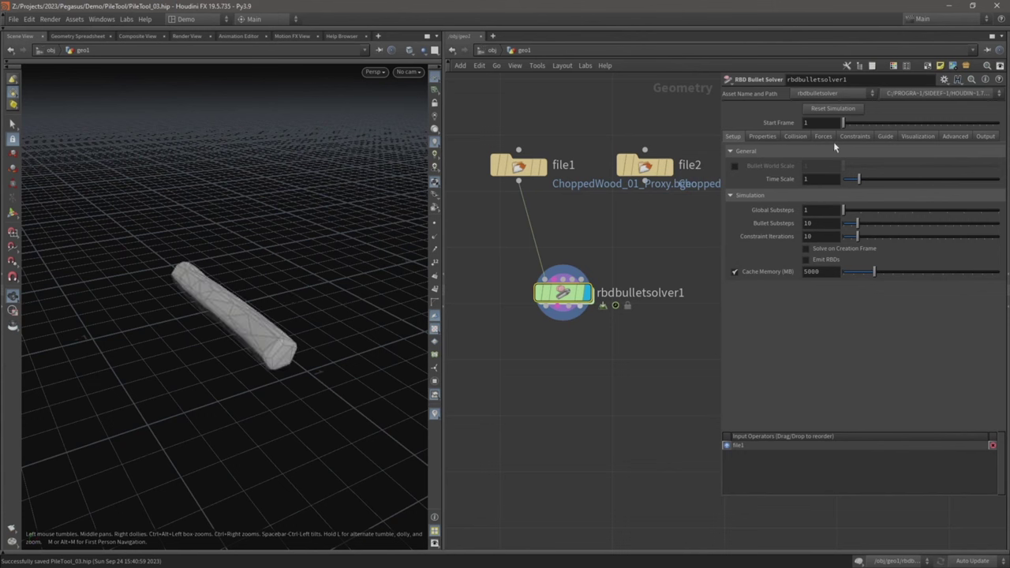
pyautogui.click(795, 136)
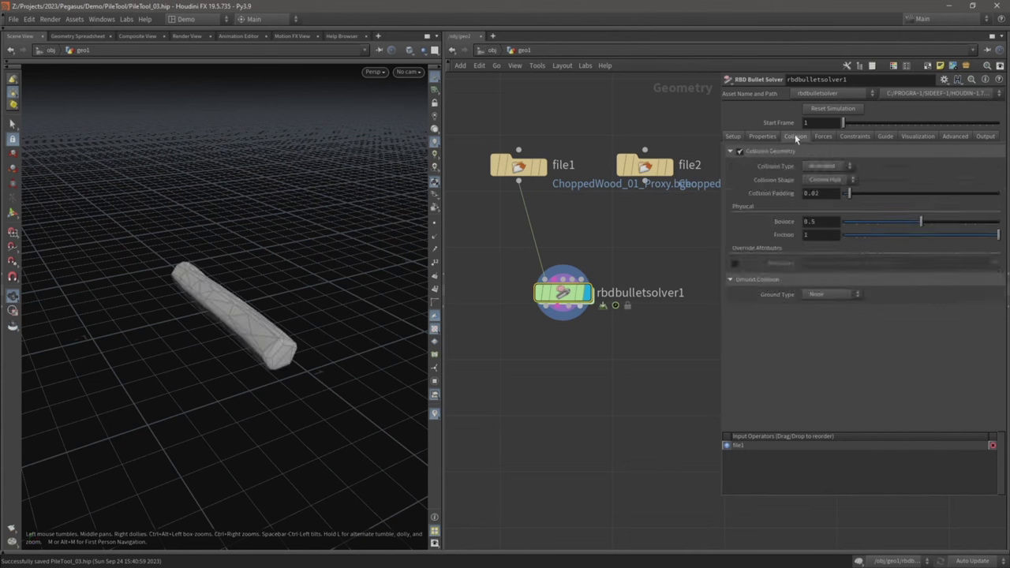
pyautogui.click(822, 295)
pyautogui.click(825, 318)
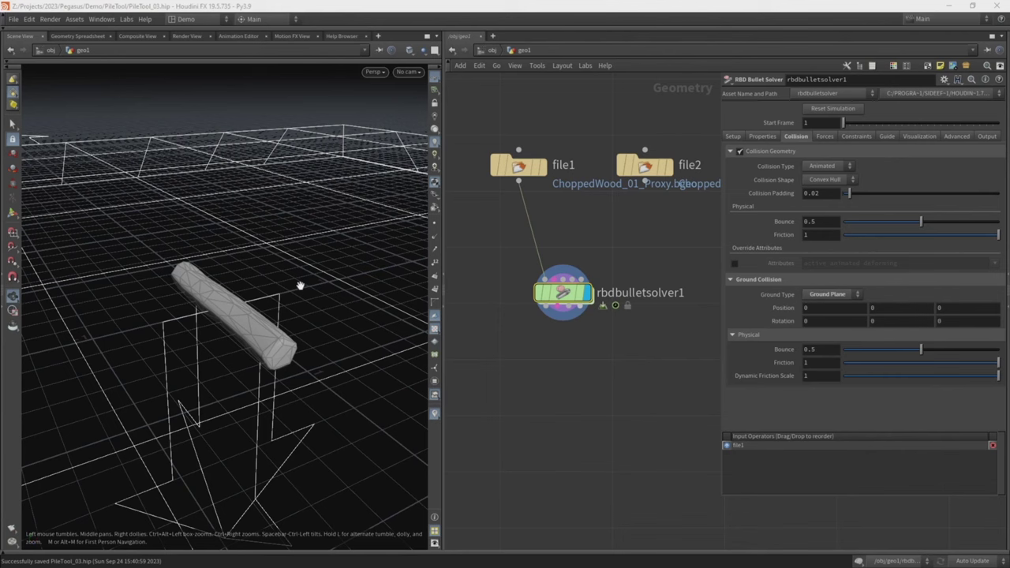
# Step: Insert a Transform node between file1 and the solver and raise the wood piece about 0.88 units in Y
pyautogui.moveTo(300, 286); pyautogui.dragTo(284, 290)
pyautogui.moveTo(224, 355); pyautogui.dragTo(243, 335)
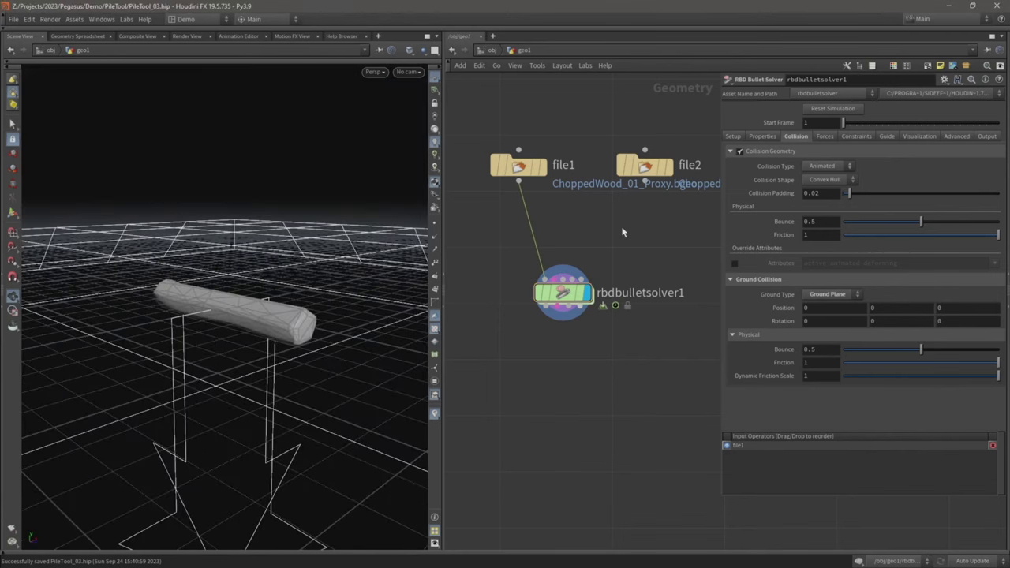
pyautogui.press('Tab')
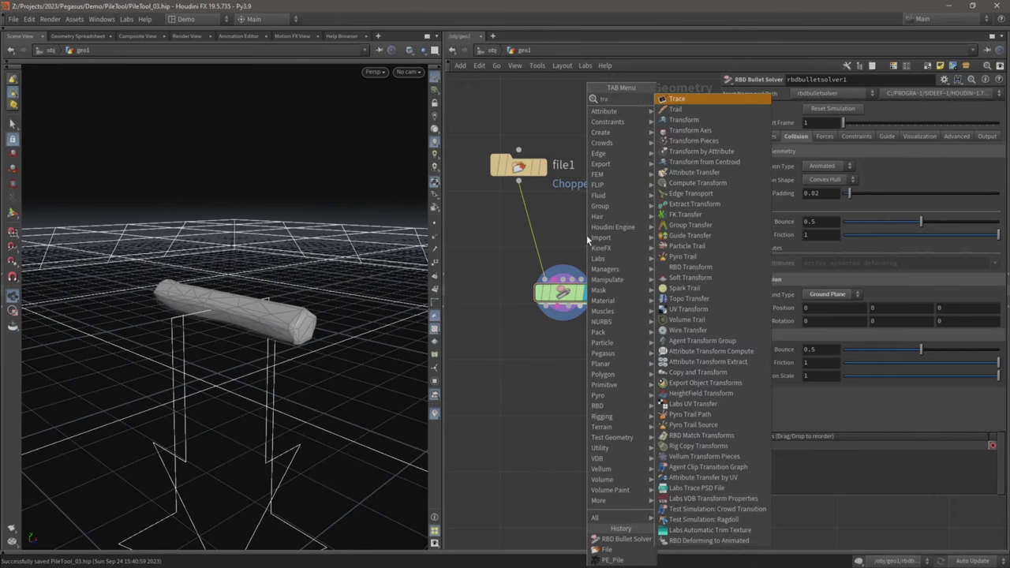
pyautogui.press('Escape')
pyautogui.click(519, 247)
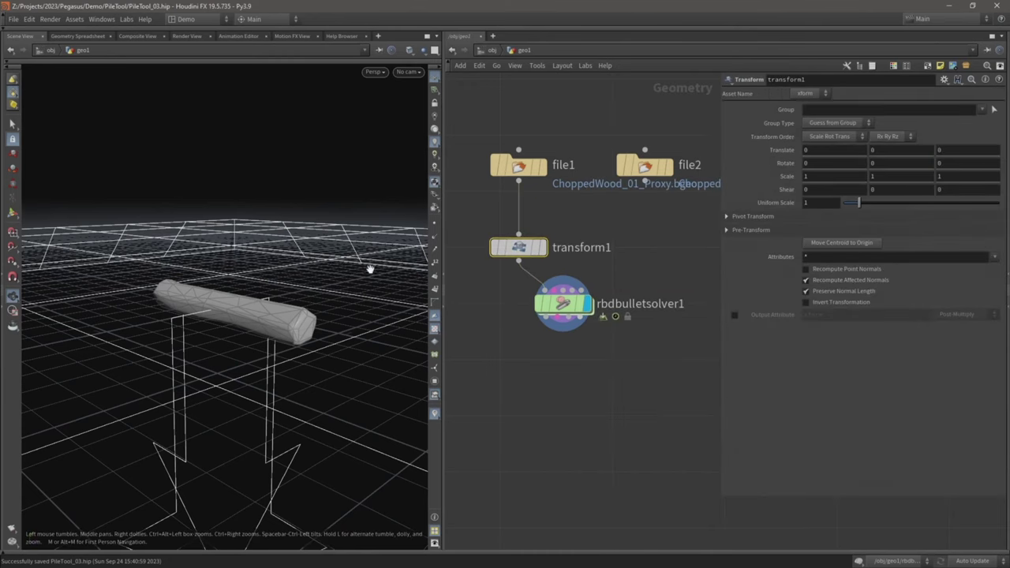
pyautogui.press('Return')
pyautogui.moveTo(225, 279); pyautogui.dragTo(242, 161)
pyautogui.keyDown('alt'); pyautogui.moveTo(240, 418); pyautogui.dragTo(238, 523); pyautogui.keyUp('alt')
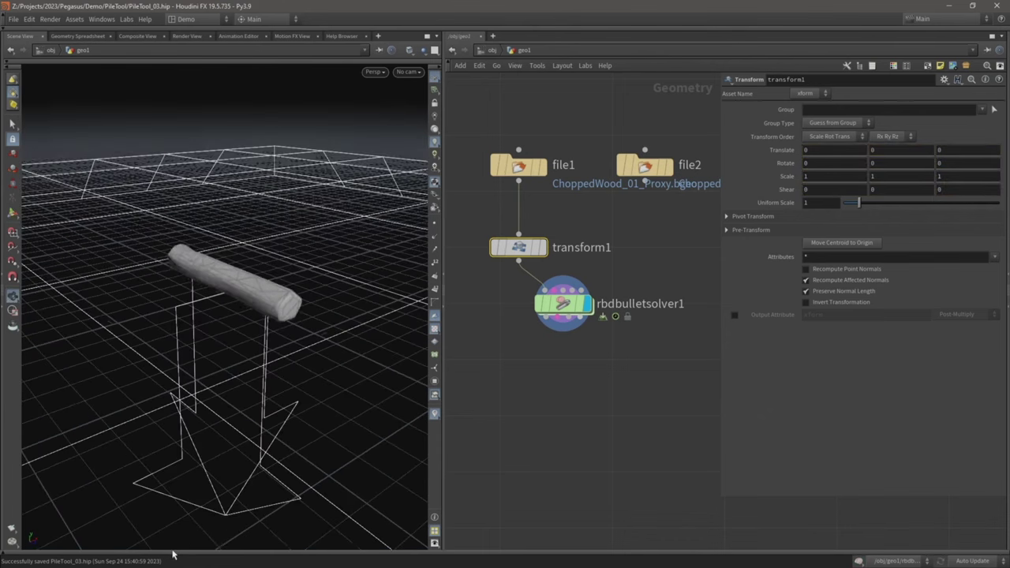
# Step: Show the playbar and play the falling wood simulation several times from the first frame
pyautogui.click(172, 551)
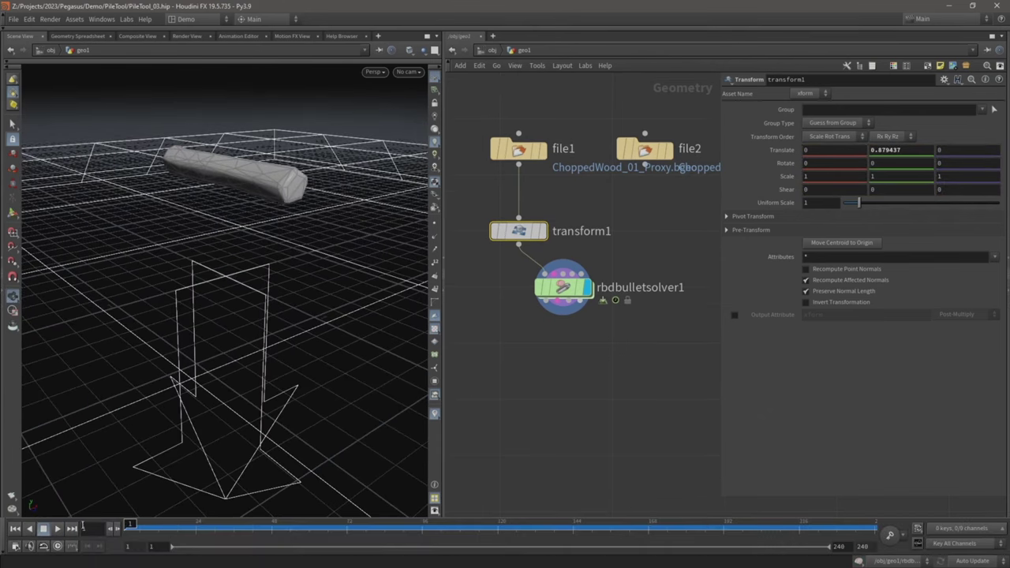
pyautogui.hotkey('ctrl', 'Up')
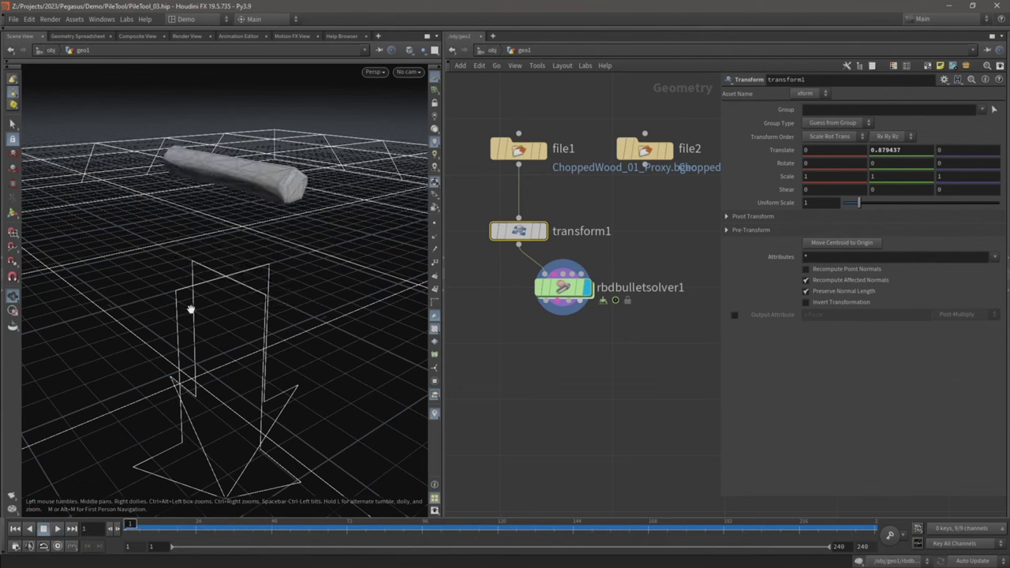
pyautogui.click(59, 529)
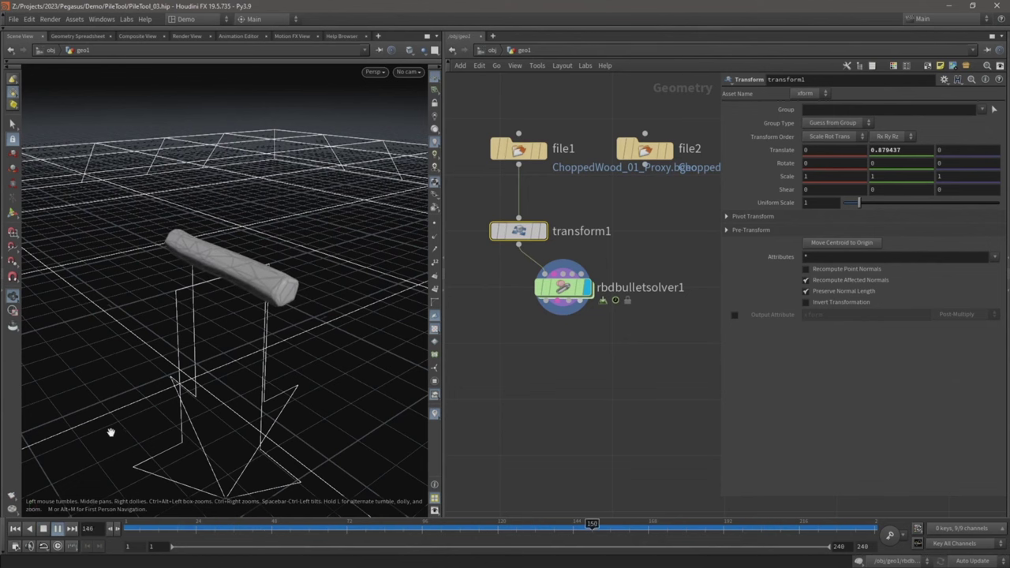
pyautogui.press('Up')
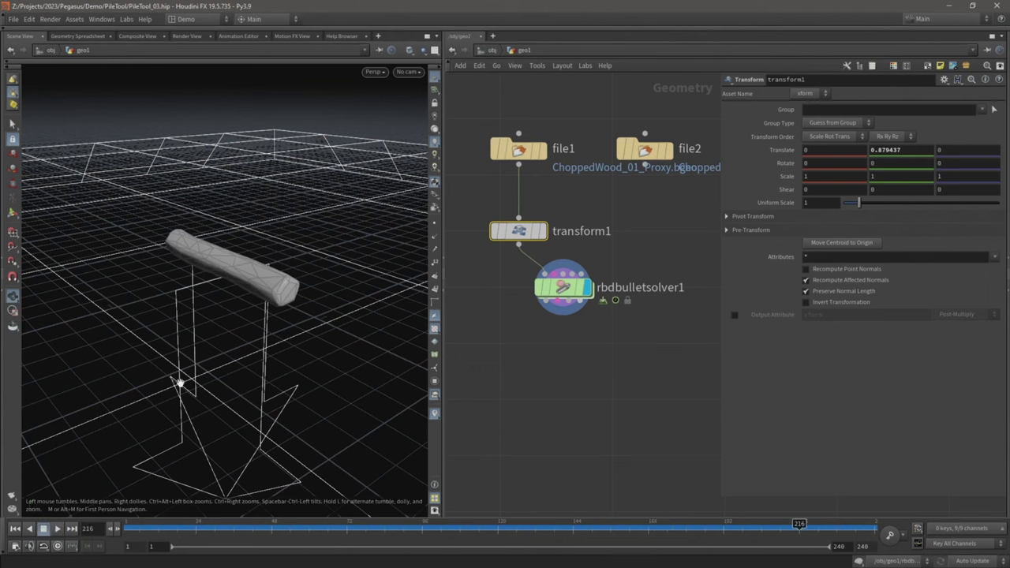
pyautogui.hotkey('ctrl', 'Up')
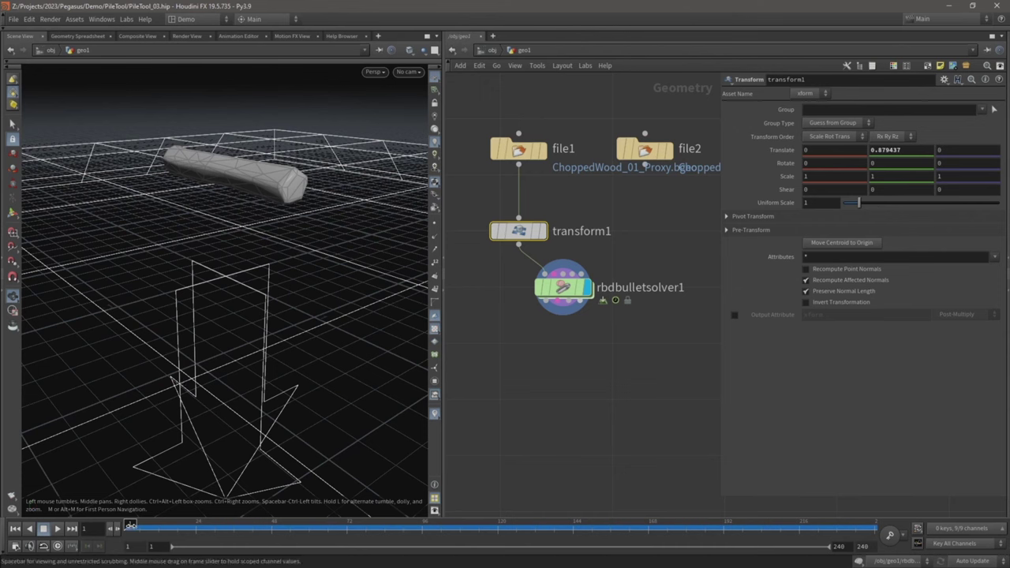
pyautogui.click(57, 528)
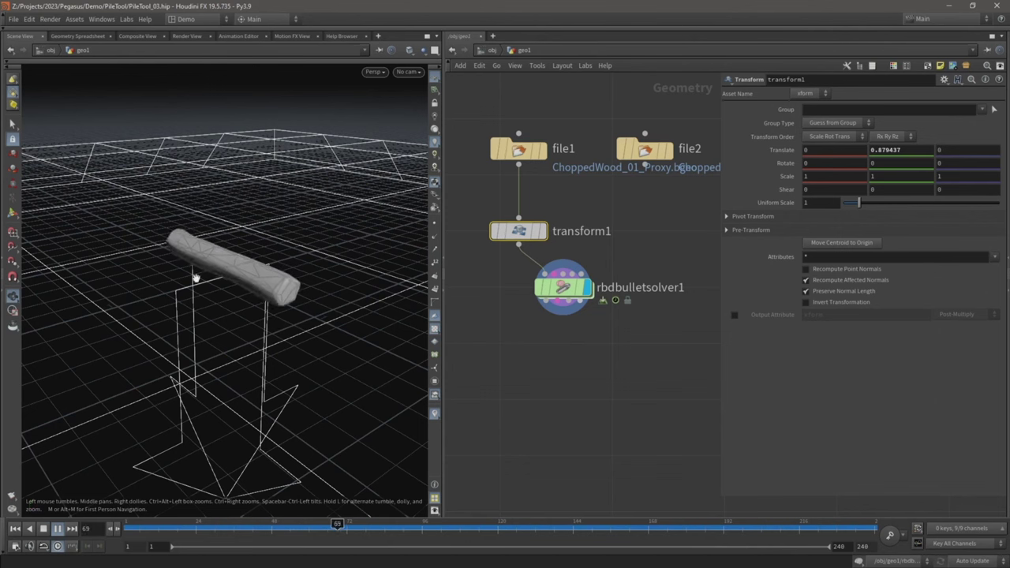
pyautogui.hotkey('ctrl', 'Up')
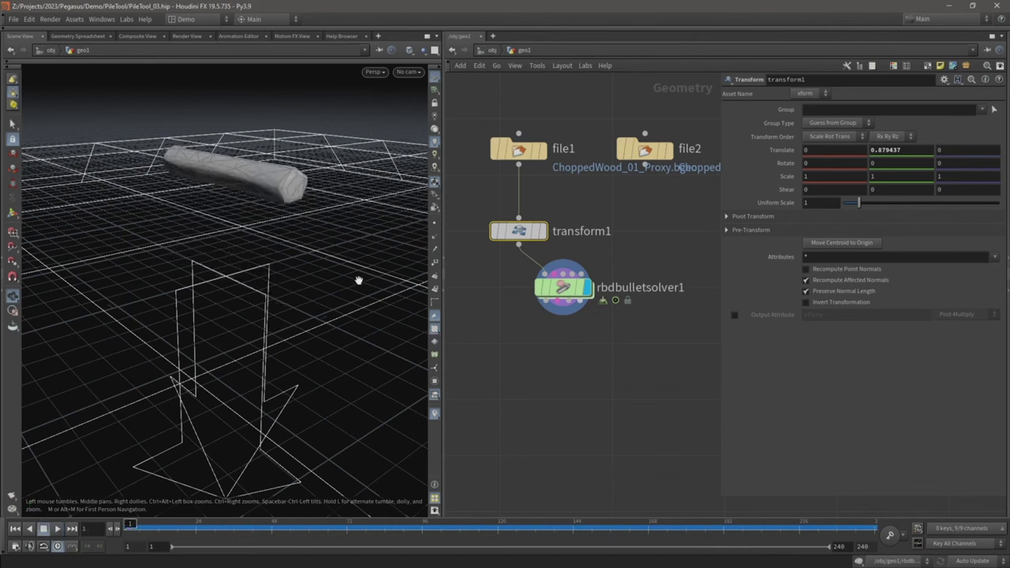
pyautogui.press('Up')
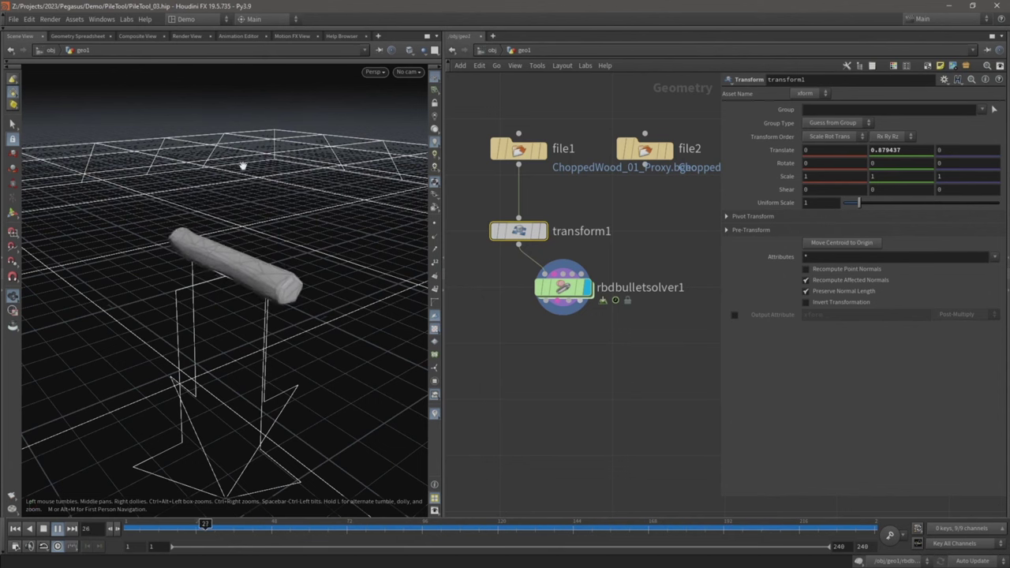
pyautogui.hotkey('ctrl', 'Up')
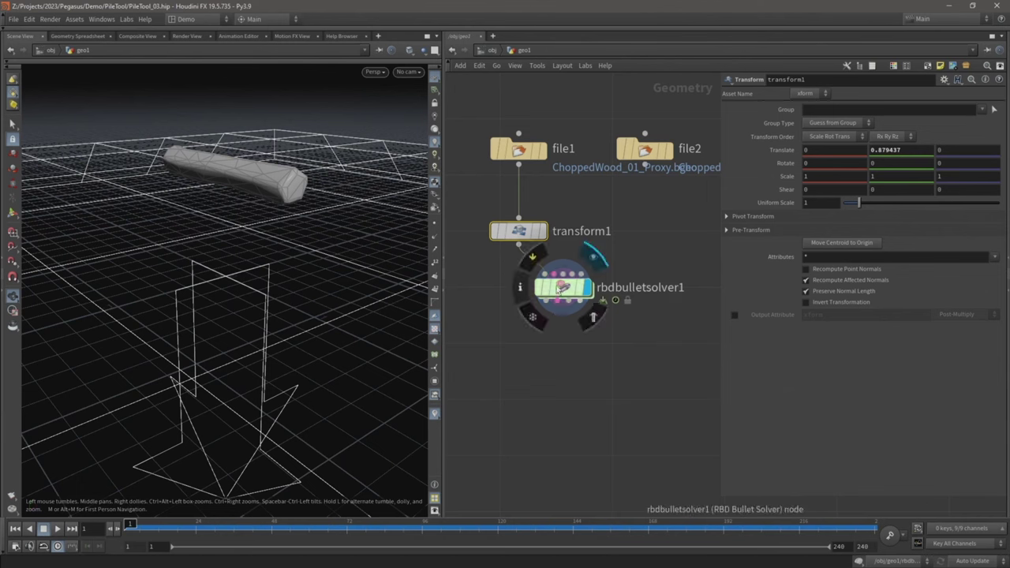
# Step: Move the bullet solver node further down the network, add a Grid node beneath the File nodes and display it
pyautogui.moveTo(554, 314); pyautogui.dragTo(537, 440)
pyautogui.scroll(-2, 592, 320)
pyautogui.scroll(-4, 591, 320)
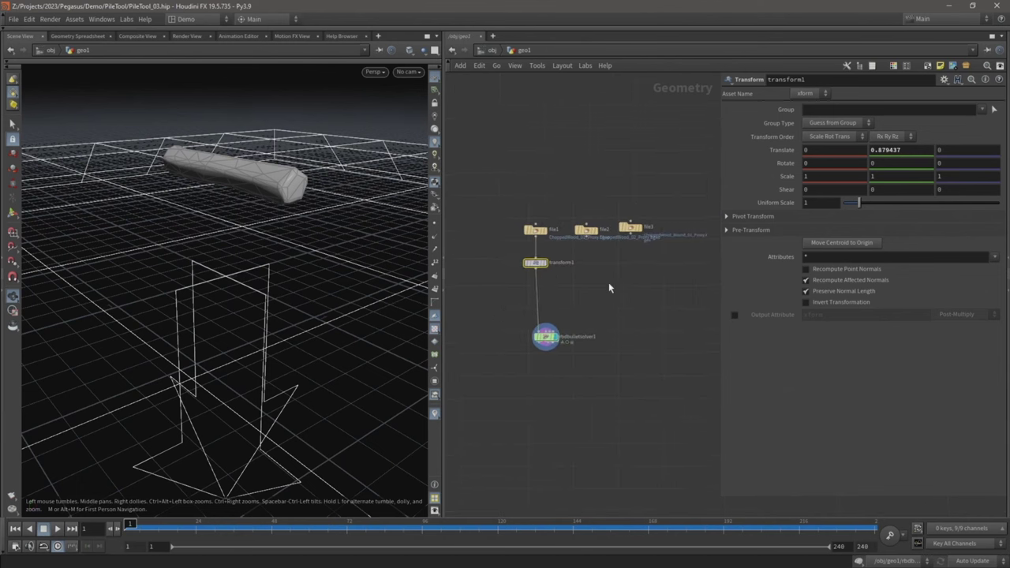
pyautogui.scroll(5, 608, 280)
pyautogui.scroll(1, 608, 280)
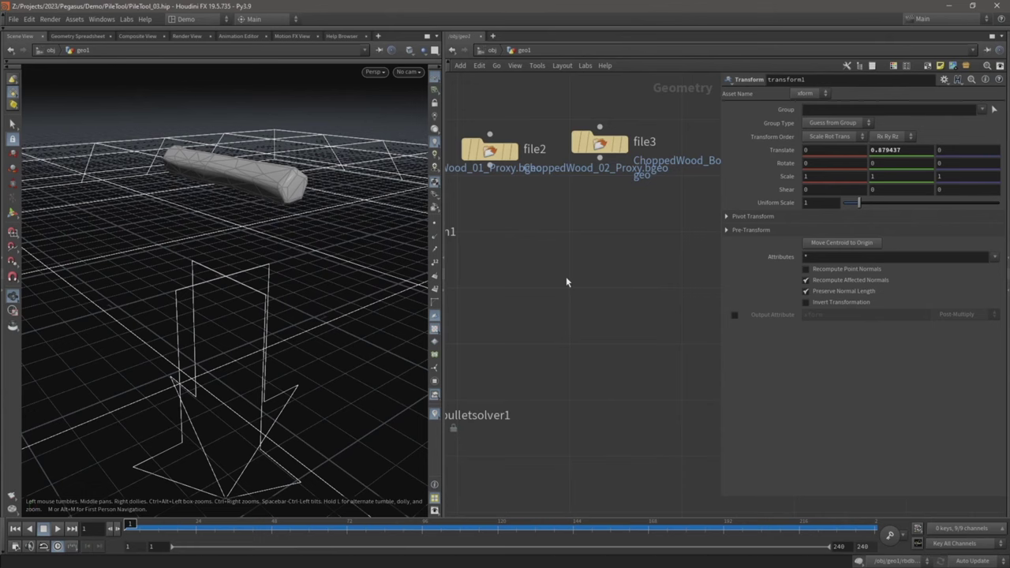
pyautogui.press('Tab')
pyautogui.write('gr')
pyautogui.press('Return')
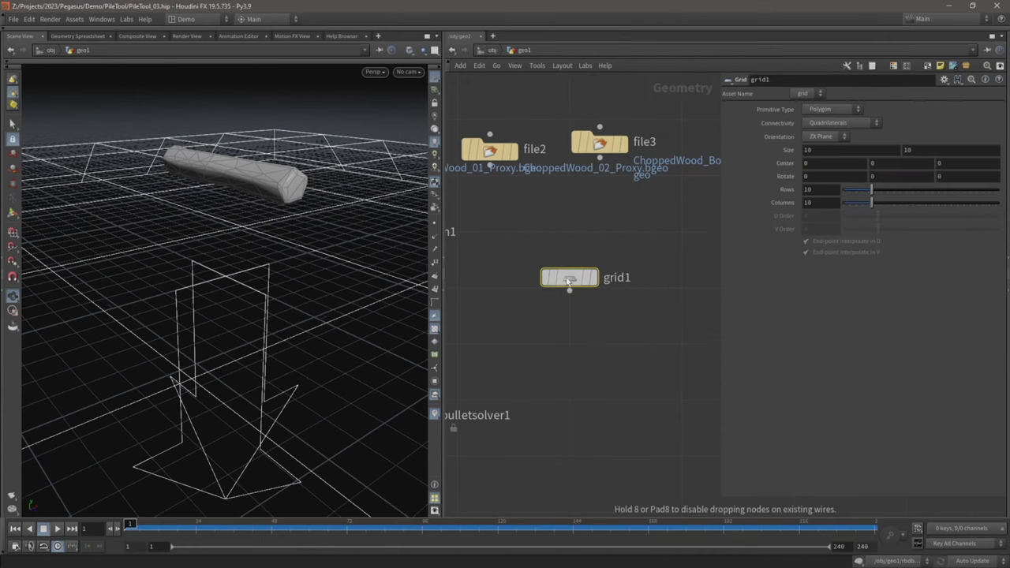
pyautogui.click(568, 277)
pyautogui.click(594, 282)
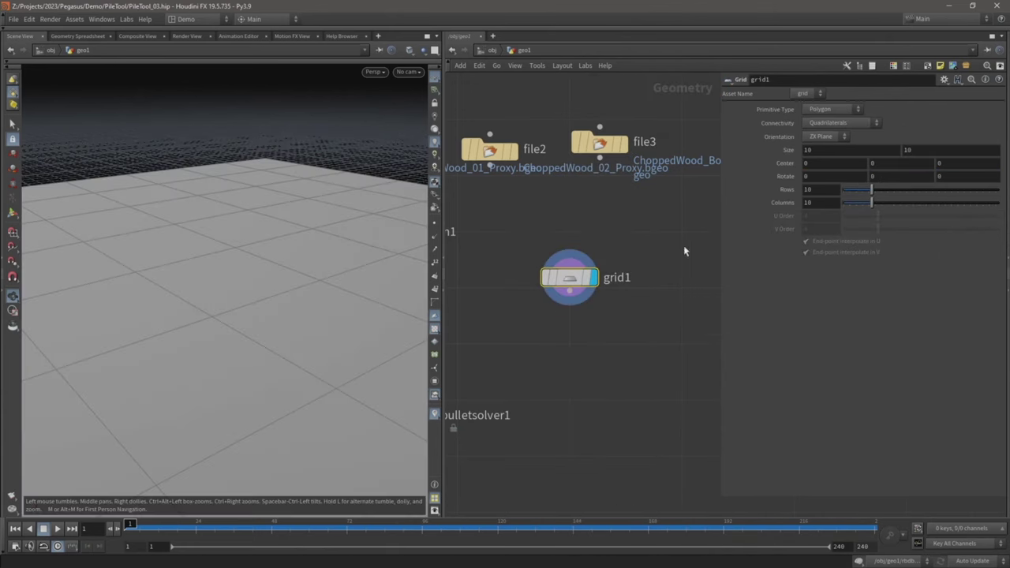
# Step: Set the grid's size to 2 by 2 with 2 rows and 2 columns, oriented on the XY Plane
pyautogui.write('2')
pyautogui.press('Tab')
pyautogui.write('2')
pyautogui.press('Return')
pyautogui.doubleClick(822, 190)
pyautogui.write('2')
pyautogui.doubleClick(819, 204)
pyautogui.write('2')
pyautogui.press('Return')
pyautogui.click(824, 138)
pyautogui.click(820, 147)
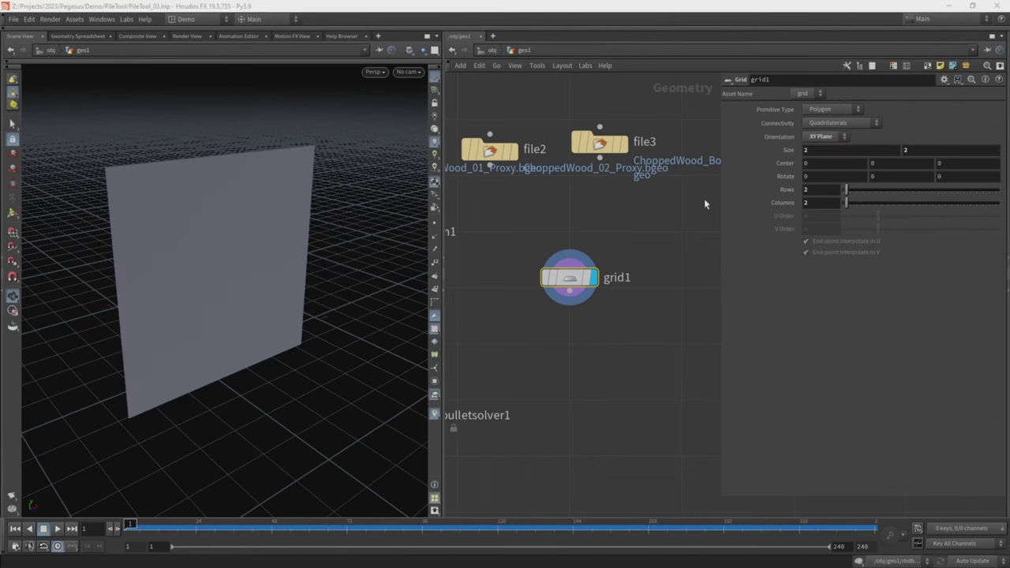
# Step: Raise the grid above the ground plane to a centre Y of about 1.59
pyautogui.moveTo(243, 289)
pyautogui.mouseDown()
pyautogui.moveTo(219, 287)
pyautogui.moveTo(243, 285)
pyautogui.mouseUp()
pyautogui.scroll(-3, 253, 246)
pyautogui.moveTo(244, 239); pyautogui.dragTo(248, 283, button='middle')
pyautogui.press('Return')
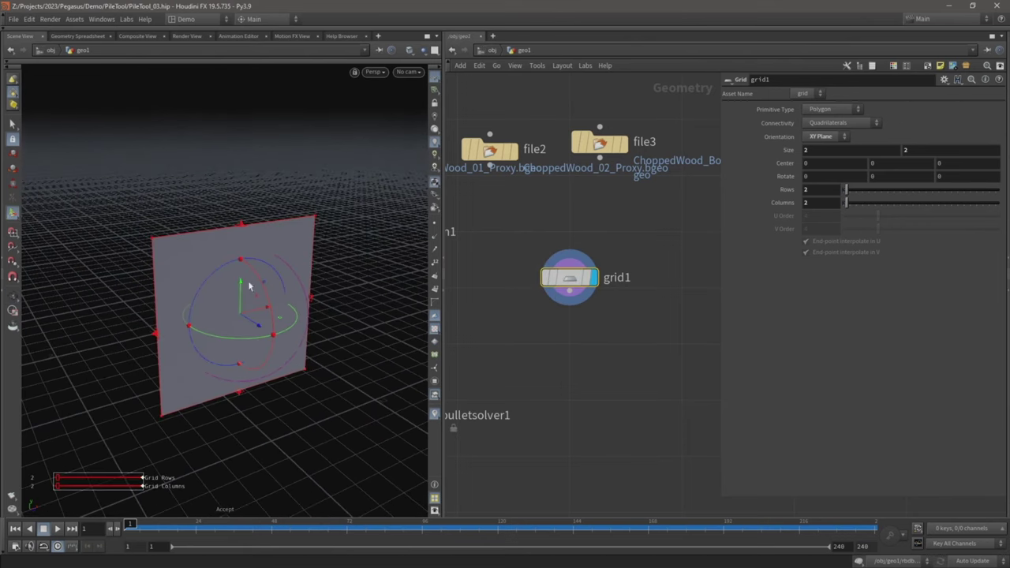
pyautogui.moveTo(242, 296); pyautogui.dragTo(242, 168)
pyautogui.press('Escape')
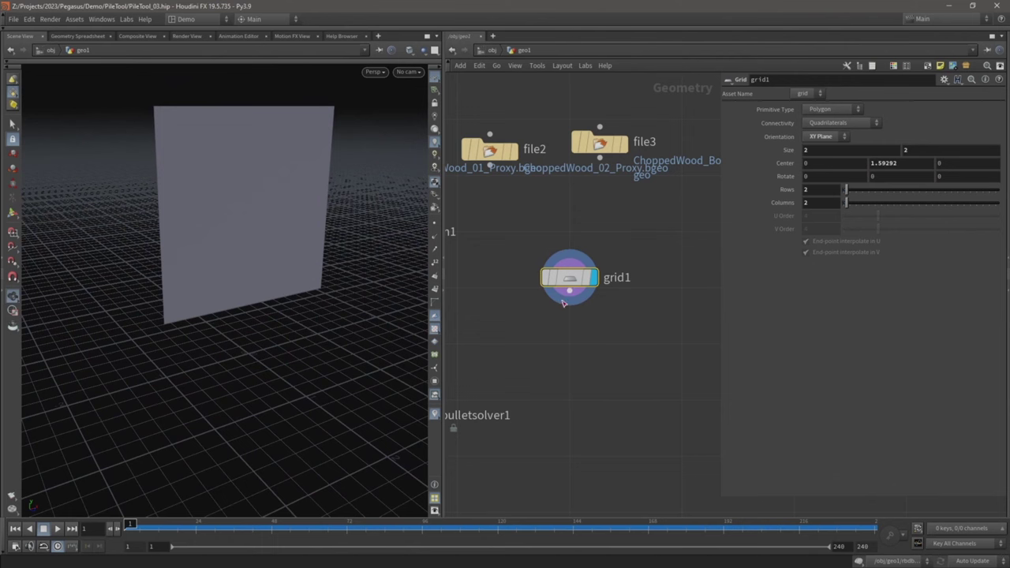
# Step: Add a Scatter and Align node fed by the grid, place it directly below and display it
pyautogui.click(568, 291)
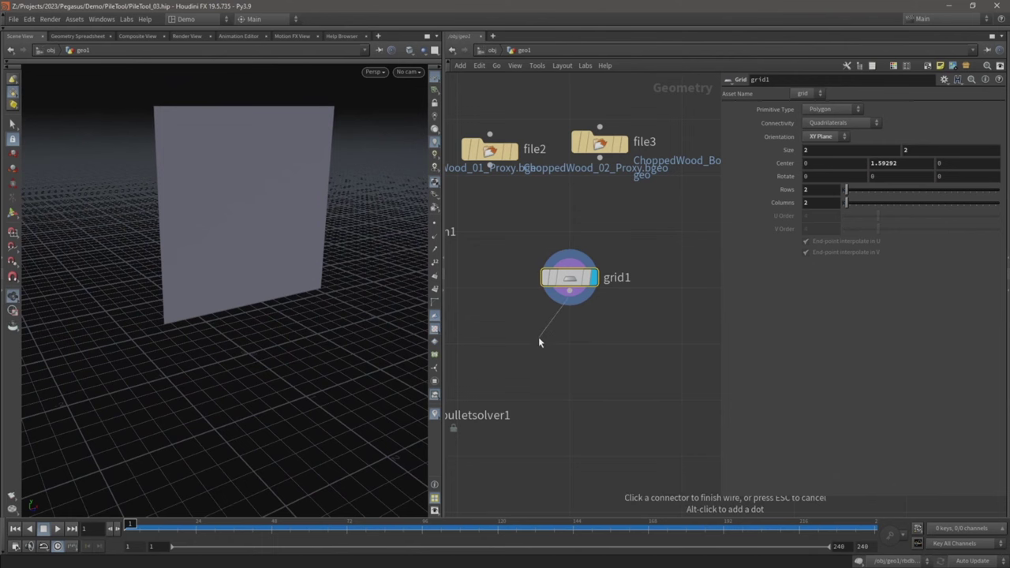
pyautogui.press('Tab')
pyautogui.write('scat')
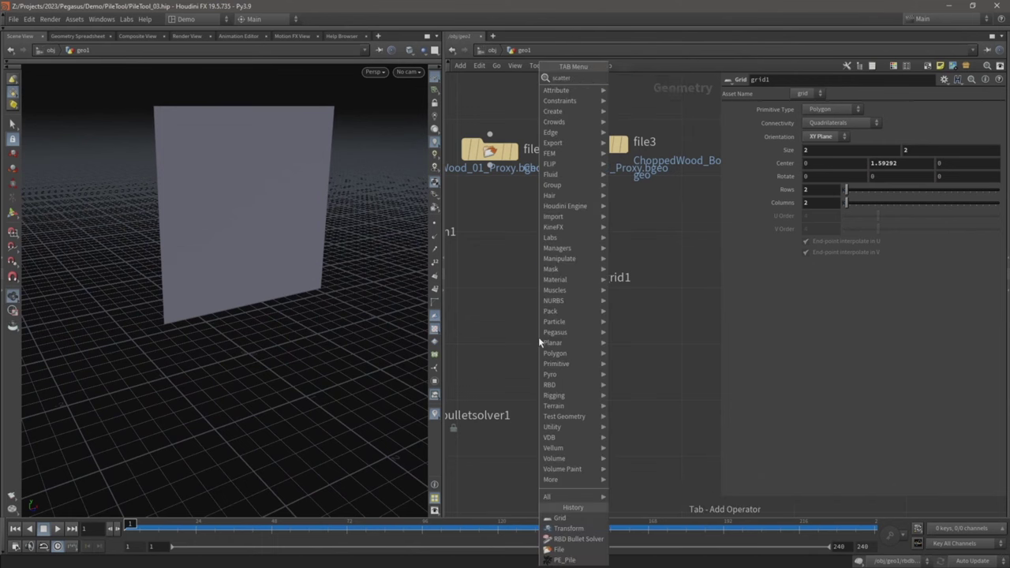
pyautogui.press('Down')
pyautogui.press('Return')
pyautogui.moveTo(539, 340); pyautogui.dragTo(572, 346)
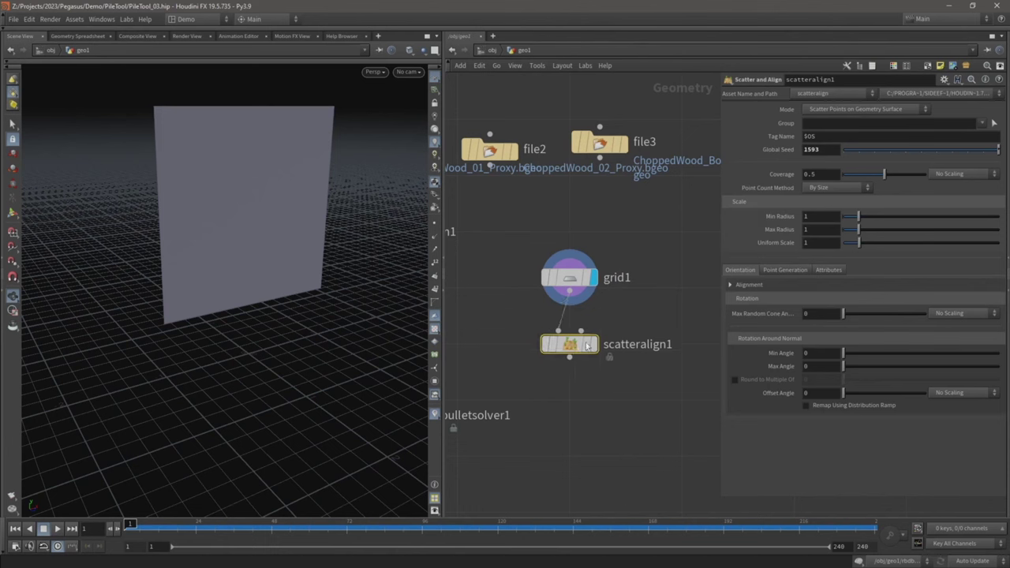
pyautogui.click(595, 345)
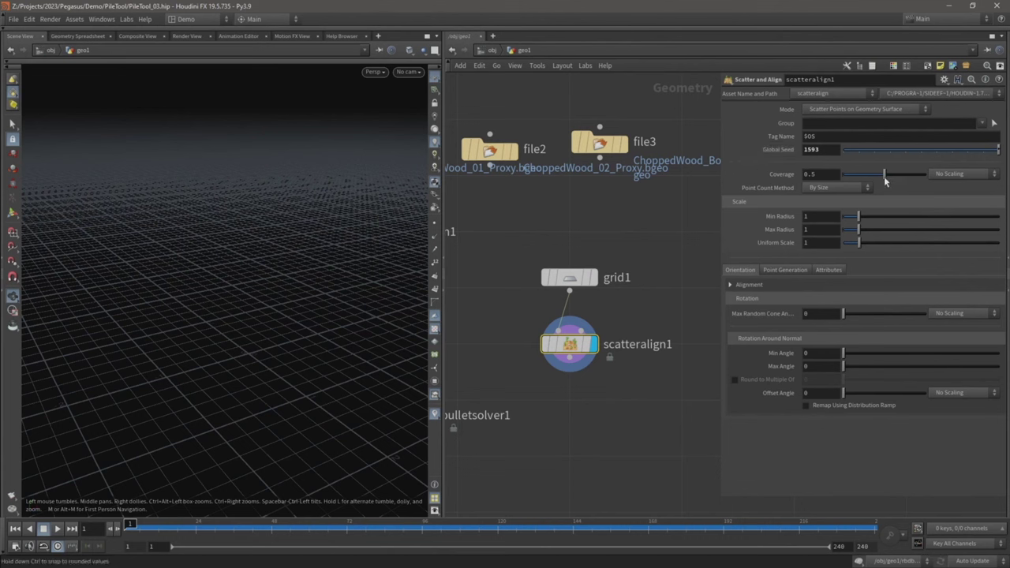
# Step: Set the scatter coverage to 1 and its point count method to By Density with a density scale of 10
pyautogui.moveTo(885, 174); pyautogui.dragTo(932, 176)
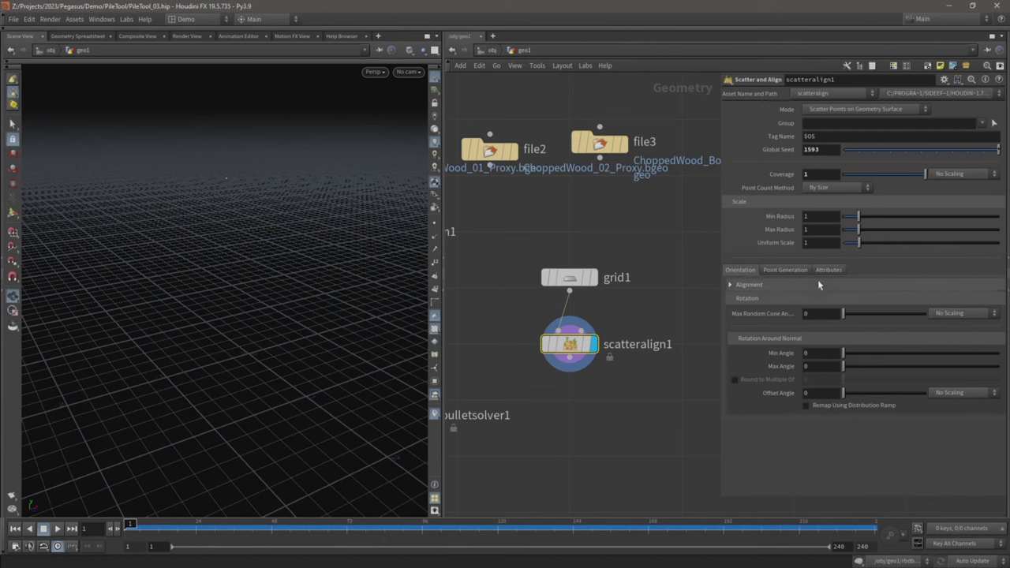
pyautogui.click(839, 190)
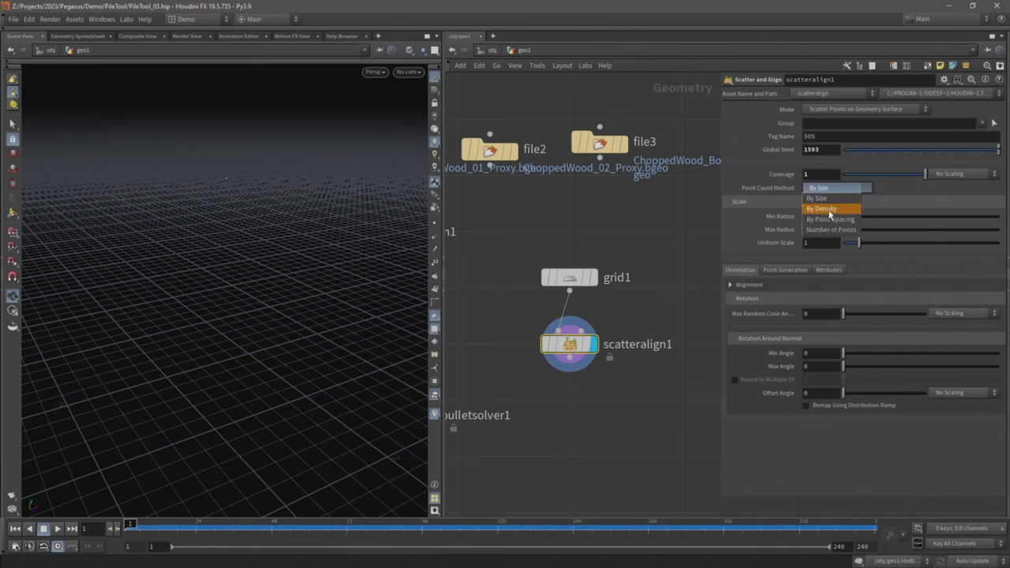
pyautogui.click(822, 208)
pyautogui.moveTo(857, 219); pyautogui.dragTo(881, 219)
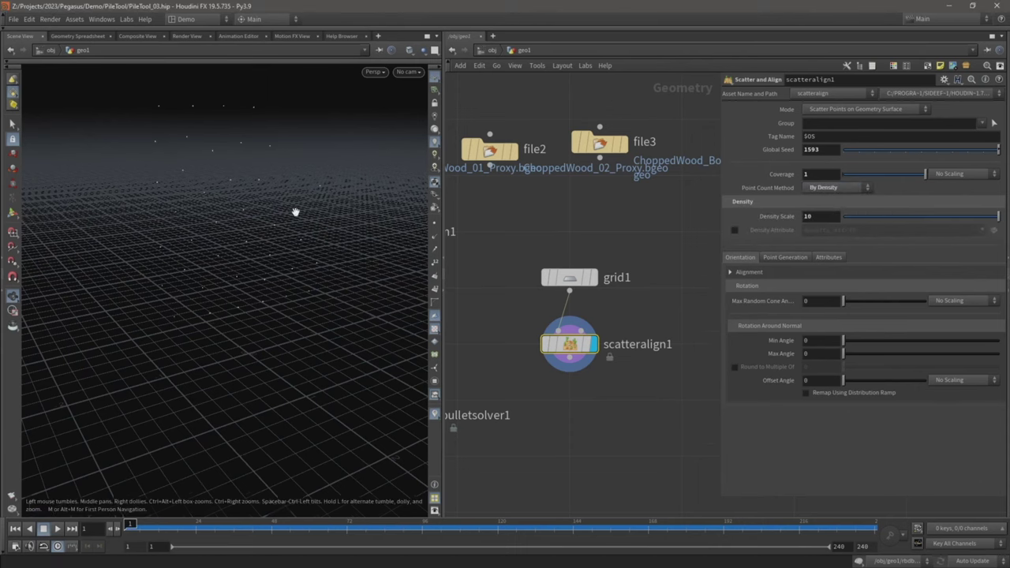
pyautogui.moveTo(292, 210); pyautogui.dragTo(221, 207)
pyautogui.moveTo(222, 207); pyautogui.dragTo(248, 216, button='middle')
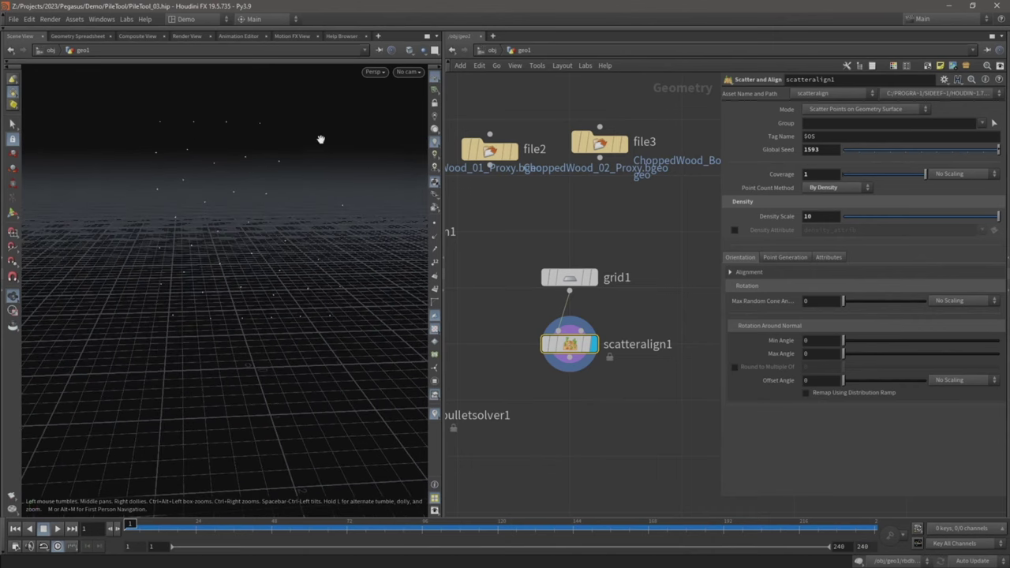
# Step: Set the scatter's relax iterations to 100 in the point generation settings
pyautogui.click(822, 255)
pyautogui.click(785, 257)
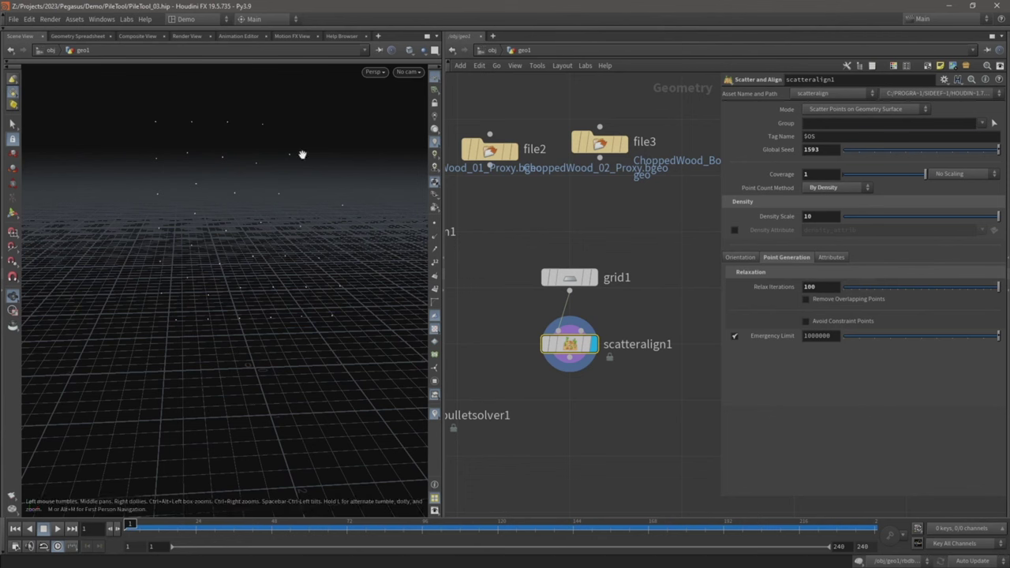
pyautogui.click(748, 261)
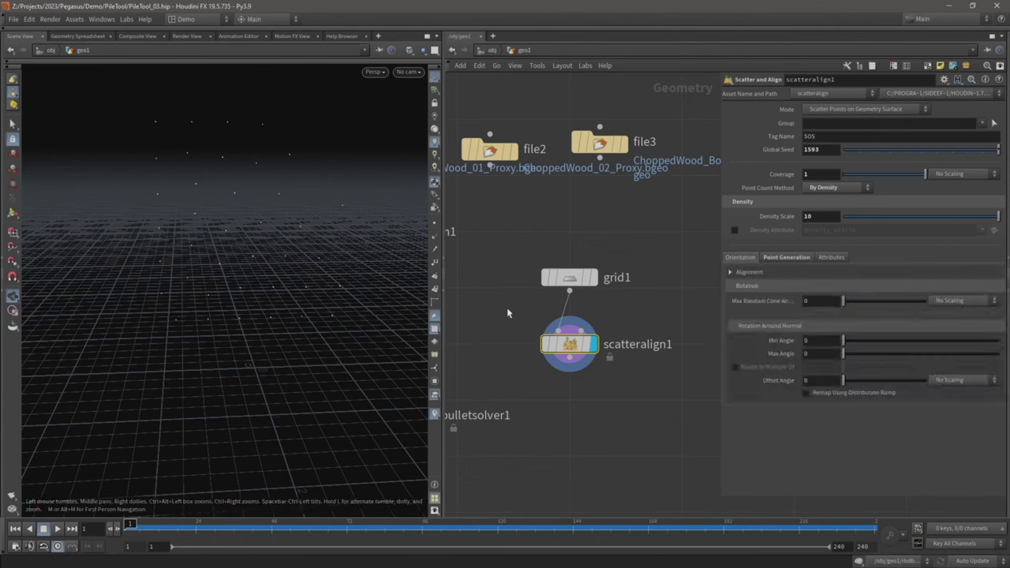
# Step: Move the bullet solver further down the network and delete the Transform node below file1
pyautogui.scroll(-2, 506, 304)
pyautogui.moveTo(510, 293); pyautogui.dragTo(609, 208, button='middle')
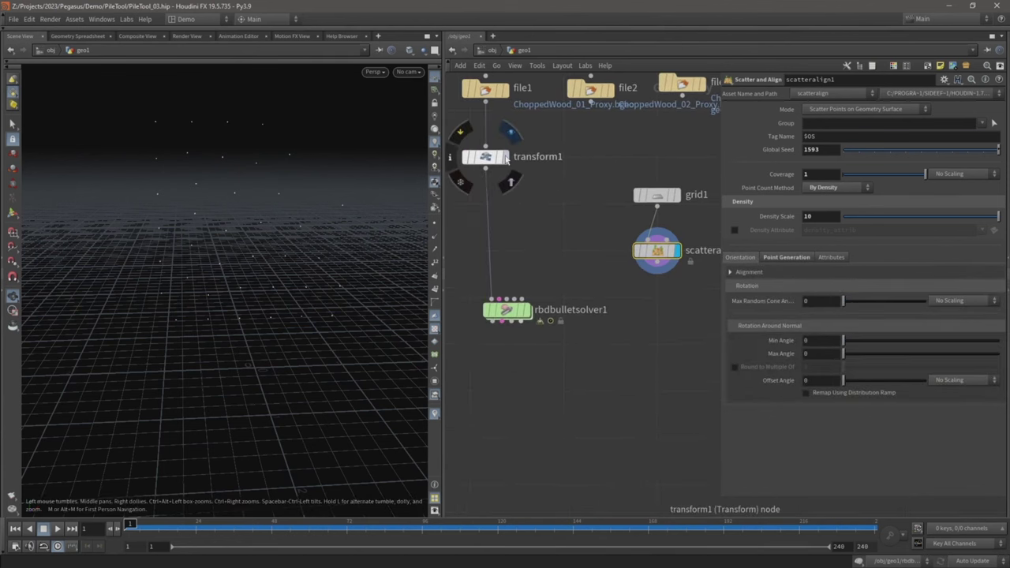
pyautogui.click(505, 156)
pyautogui.moveTo(505, 321); pyautogui.dragTo(509, 440)
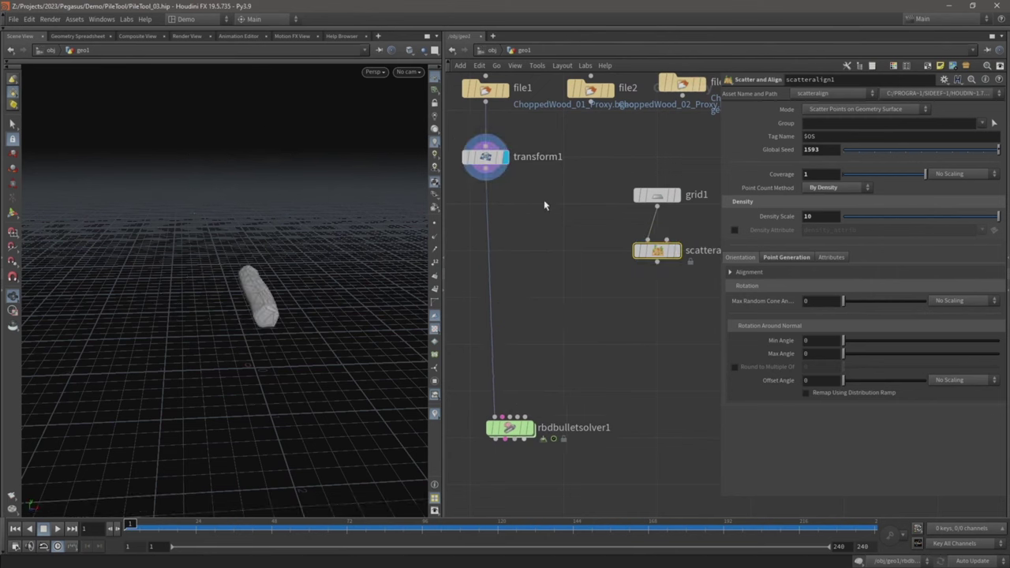
pyautogui.click(489, 156)
pyautogui.press('Delete')
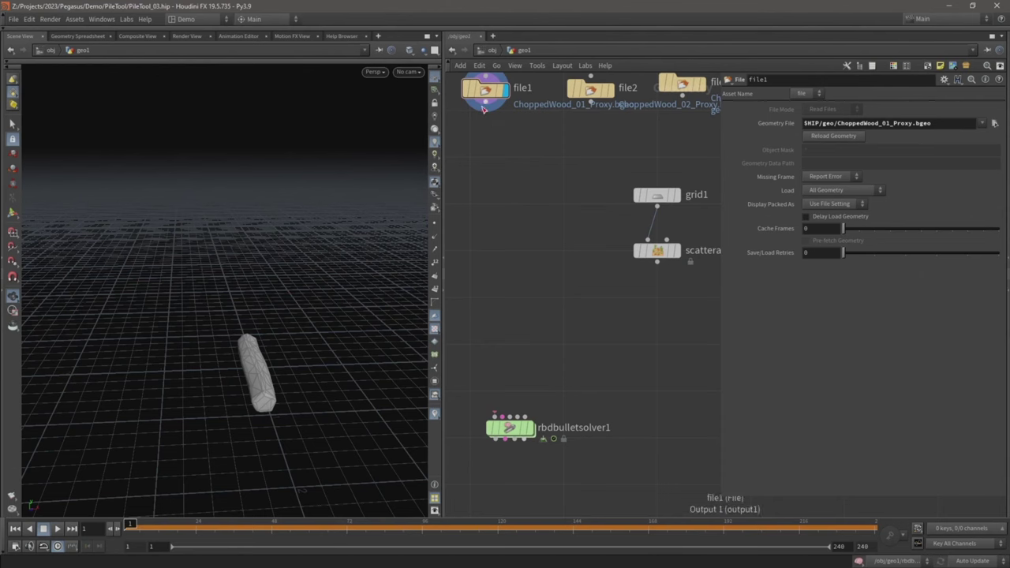
# Step: Add a Copy to Points node with file1 as the geometry to copy, place it above the solver and display it
pyautogui.click(485, 100)
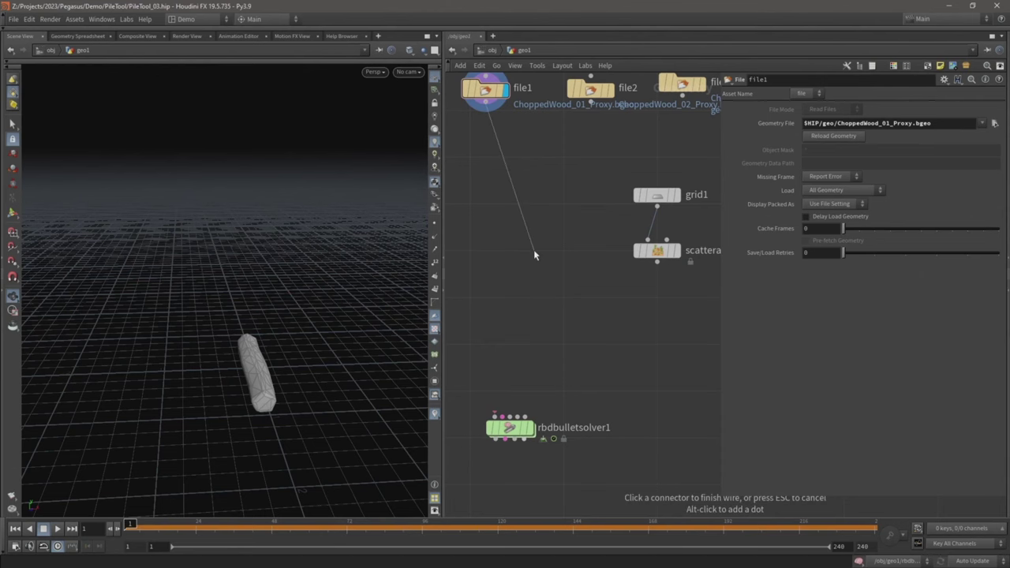
pyautogui.press('Tab')
pyautogui.write('copy')
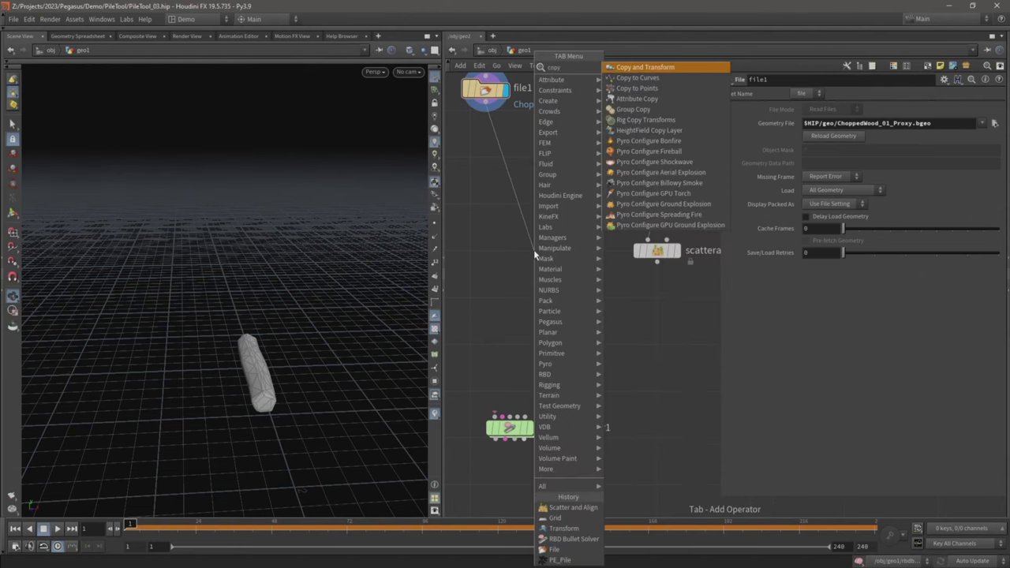
pyautogui.press('Down')
pyautogui.press('Down')
pyautogui.press('Return')
pyautogui.click(564, 320)
pyautogui.moveTo(568, 330)
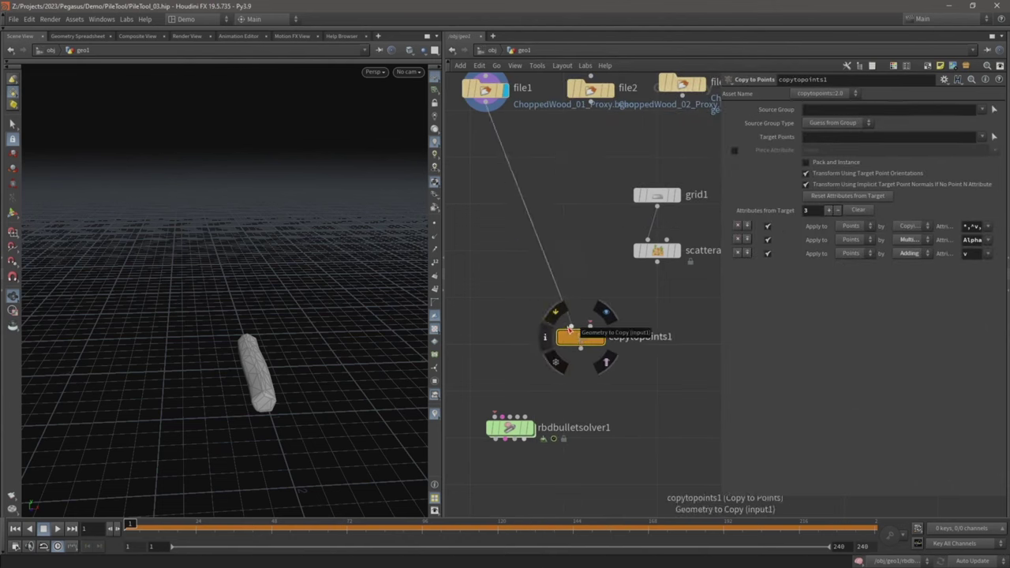
pyautogui.click(604, 337)
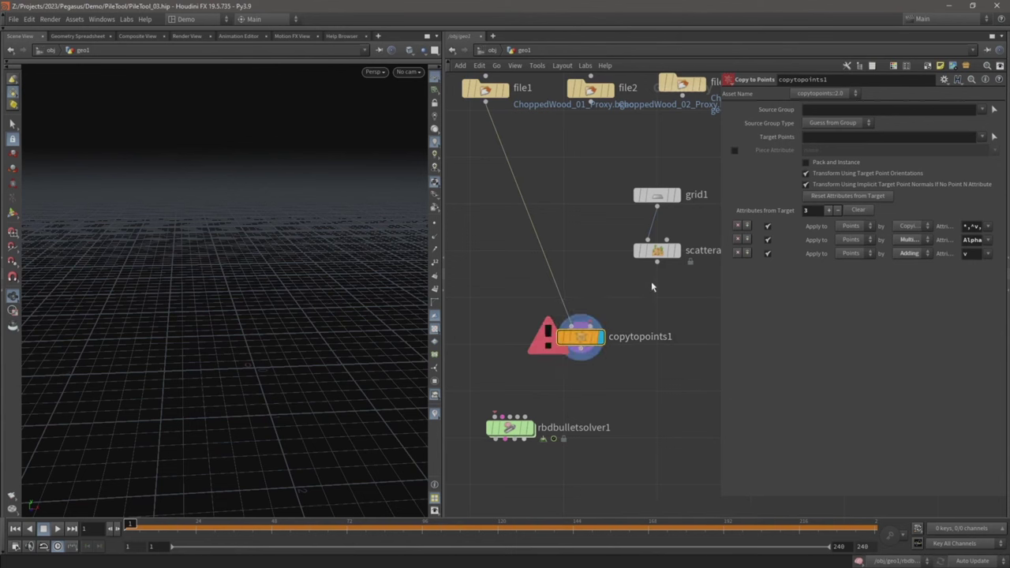
# Step: Connect the Scatter and Align output to the Copy to Points node's target points input
pyautogui.click(656, 262)
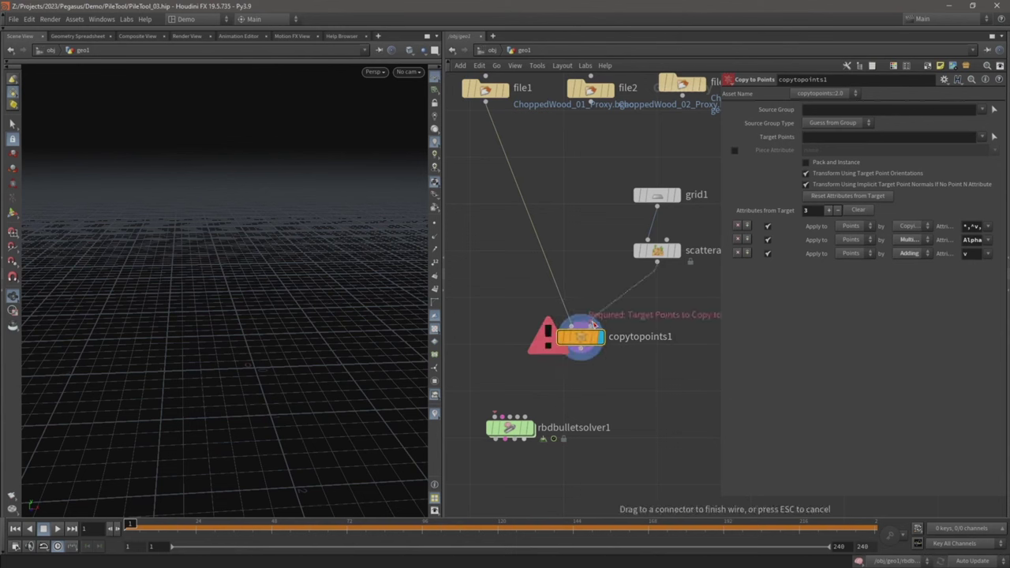
pyautogui.moveTo(594, 324); pyautogui.dragTo(592, 325)
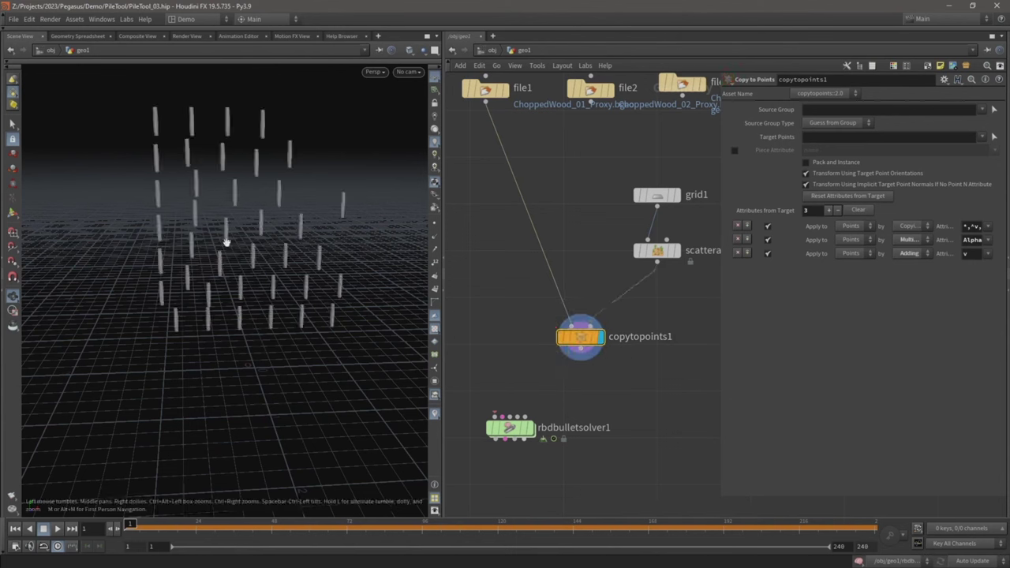
pyautogui.moveTo(228, 289); pyautogui.dragTo(254, 298)
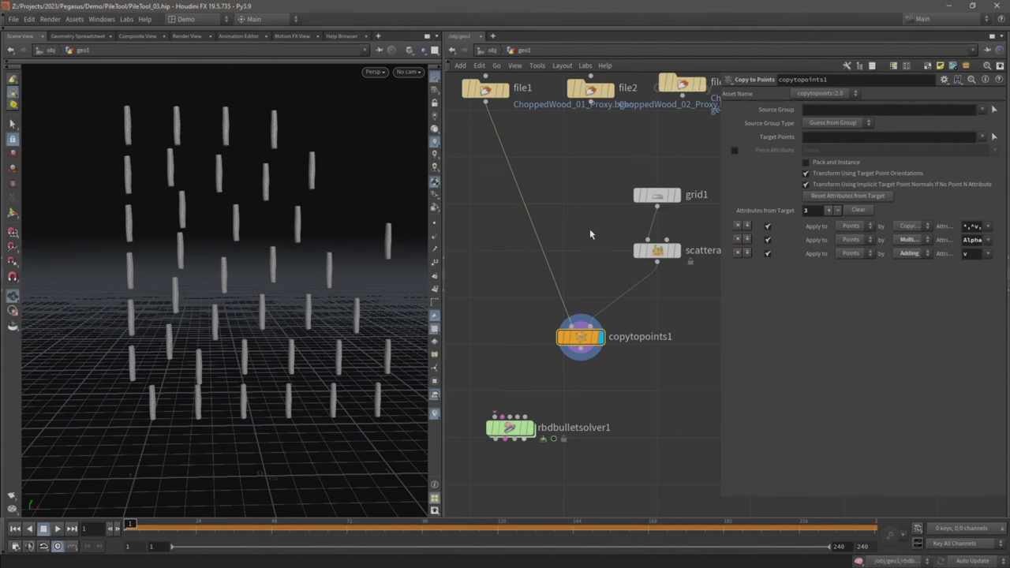
# Step: Set the Scatter and Align node's normal direction to Z in its alignment settings
pyautogui.moveTo(590, 230); pyautogui.dragTo(696, 287)
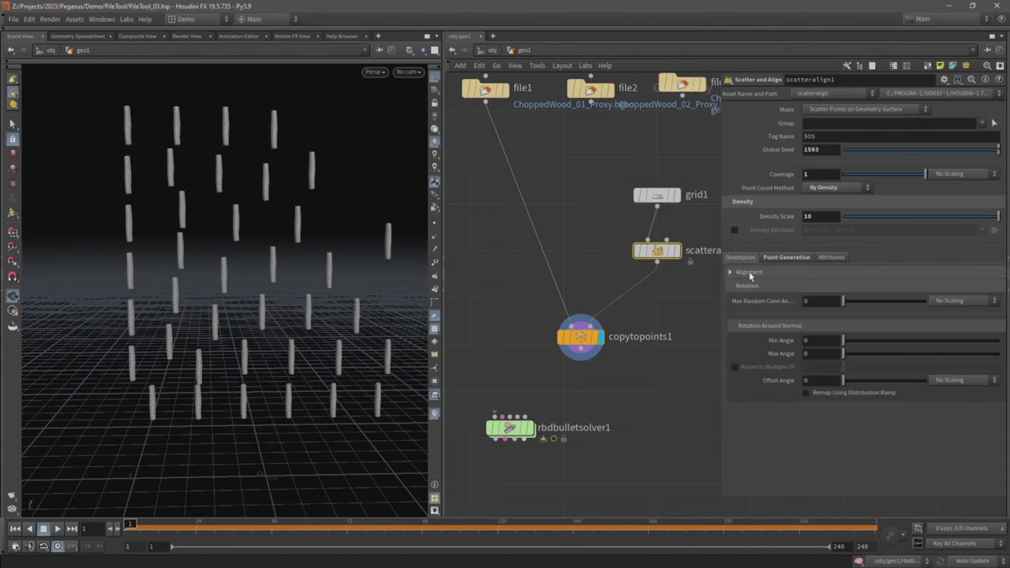
pyautogui.click(731, 272)
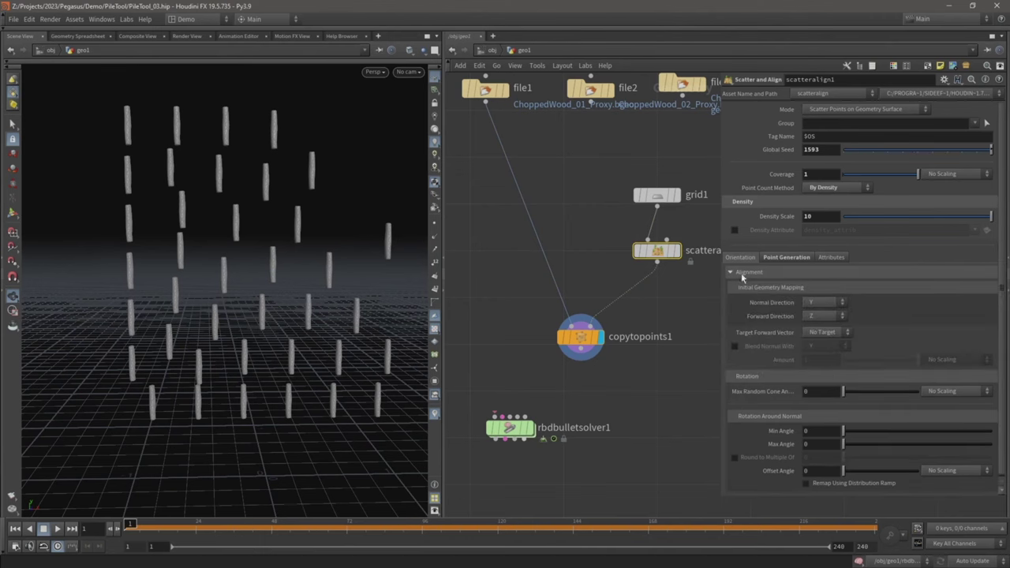
pyautogui.click(815, 304)
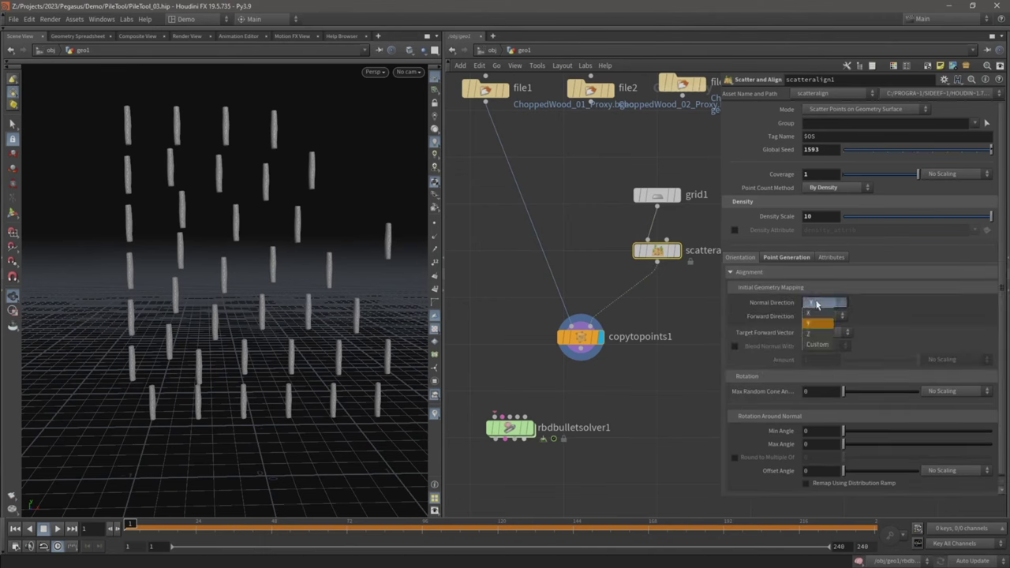
pyautogui.click(817, 326)
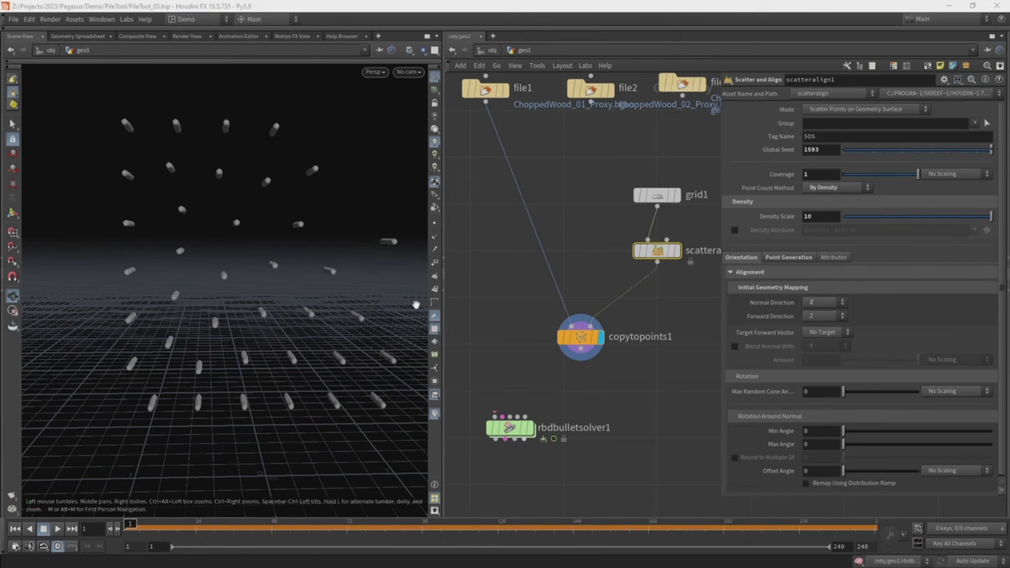
# Step: Turn off the scatter's Radius Attribute so the wood pieces are copied without pscale scaling
pyautogui.click(835, 258)
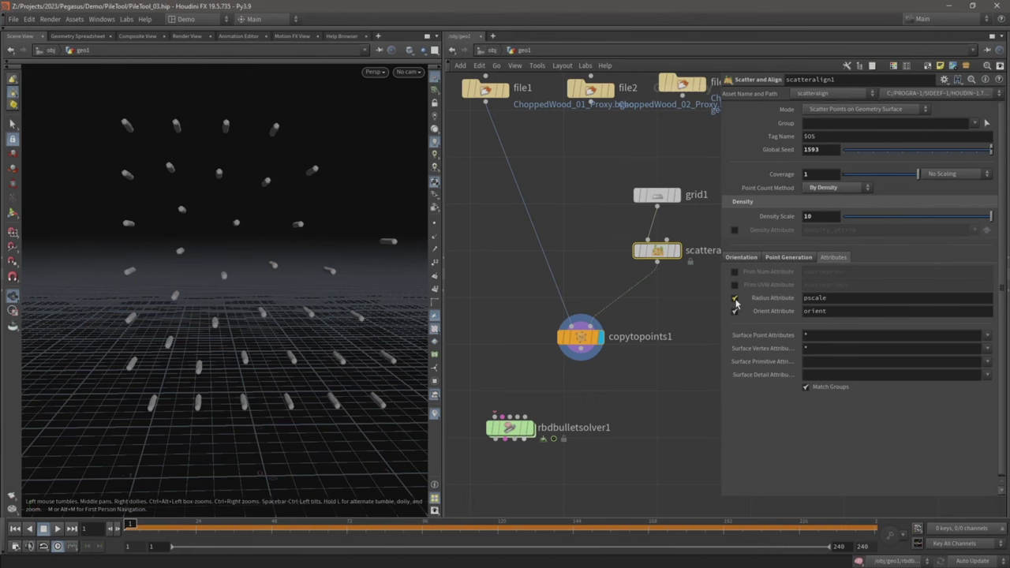
pyautogui.click(734, 300)
pyautogui.scroll(-5, 221, 289)
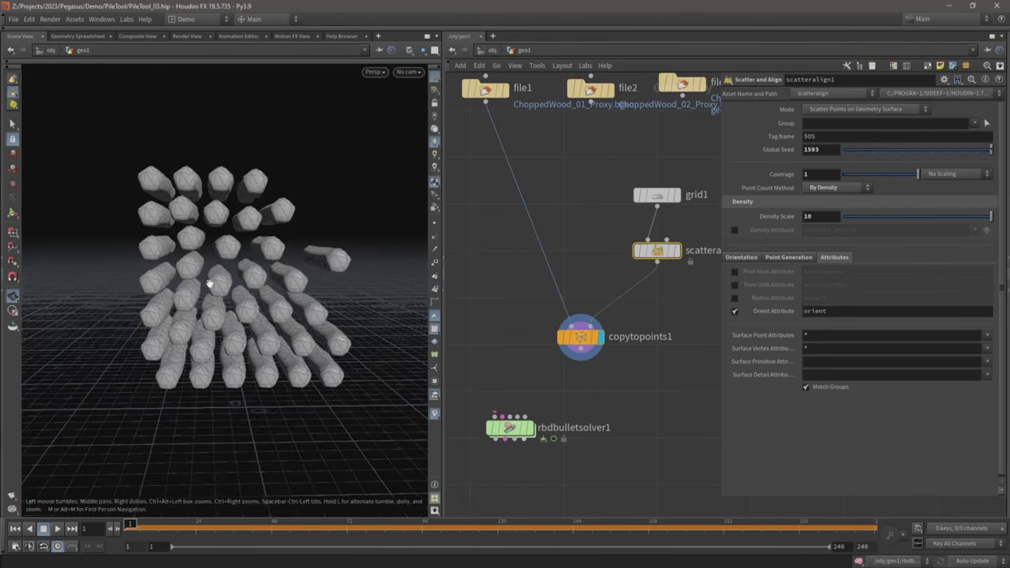
pyautogui.moveTo(209, 284); pyautogui.dragTo(234, 301)
# Step: Wire Copy to Points into the bullet solver's geometry input, move the solver beneath it and display it
pyautogui.scroll(3, 545, 364)
pyautogui.moveTo(544, 369); pyautogui.dragTo(544, 313, button='middle')
pyautogui.click(598, 270)
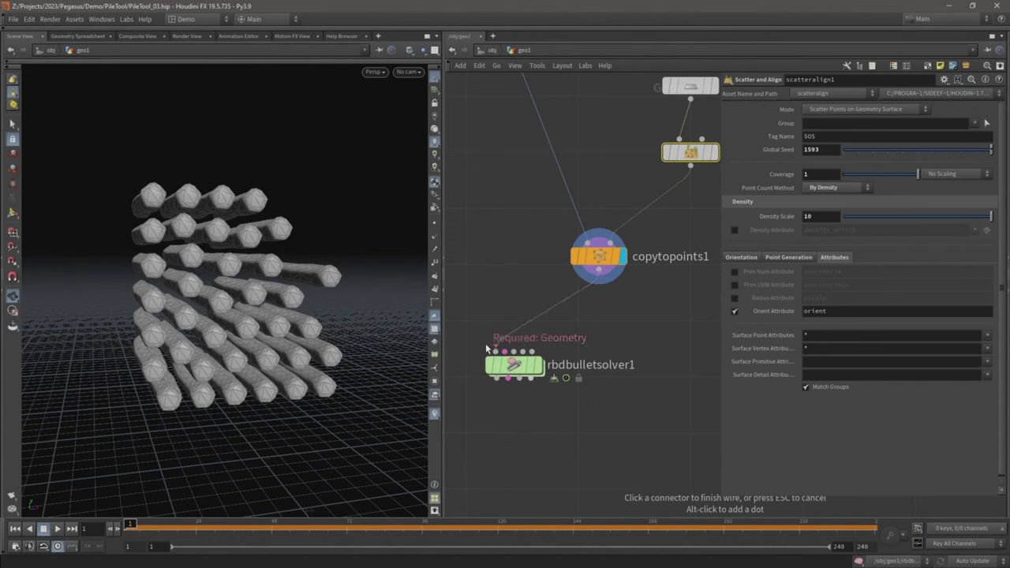
pyautogui.click(503, 351)
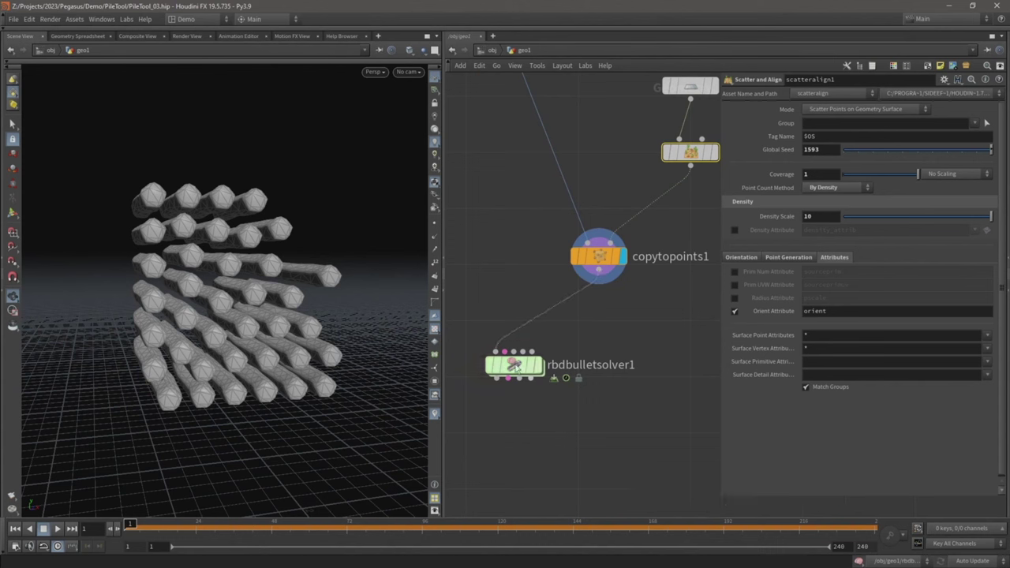
pyautogui.moveTo(521, 368); pyautogui.dragTo(635, 375)
pyautogui.click(653, 370)
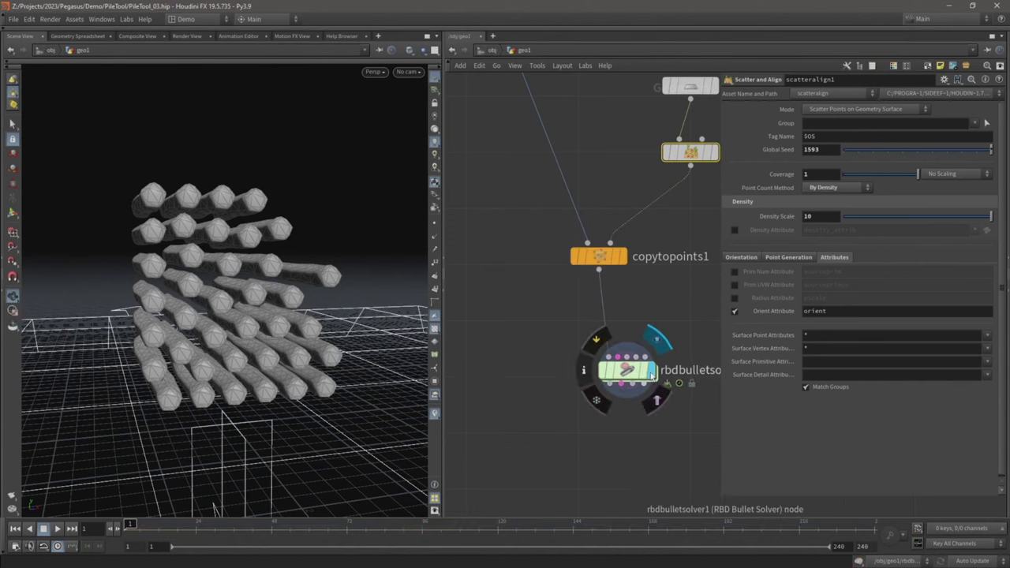
# Step: Play the simulation of the falling wood pieces and return to the first frame
pyautogui.press('Up')
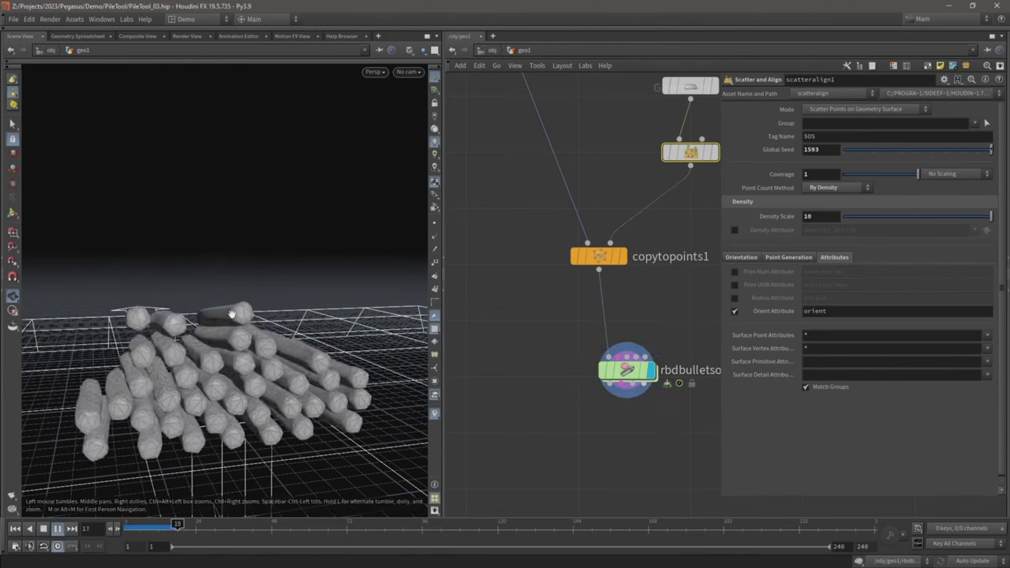
pyautogui.moveTo(240, 368); pyautogui.dragTo(247, 343)
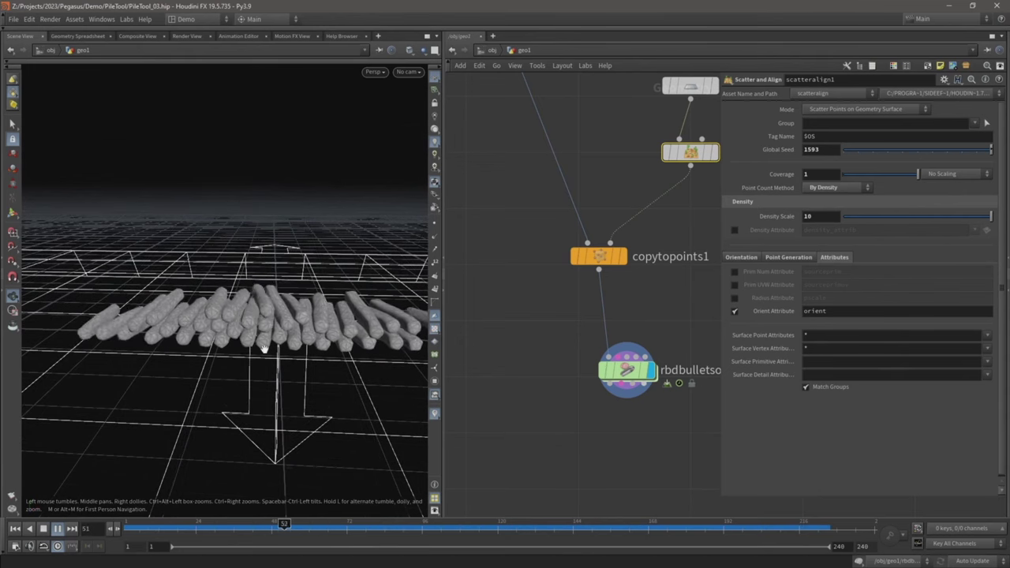
pyautogui.hotkey('ctrl', 'Up')
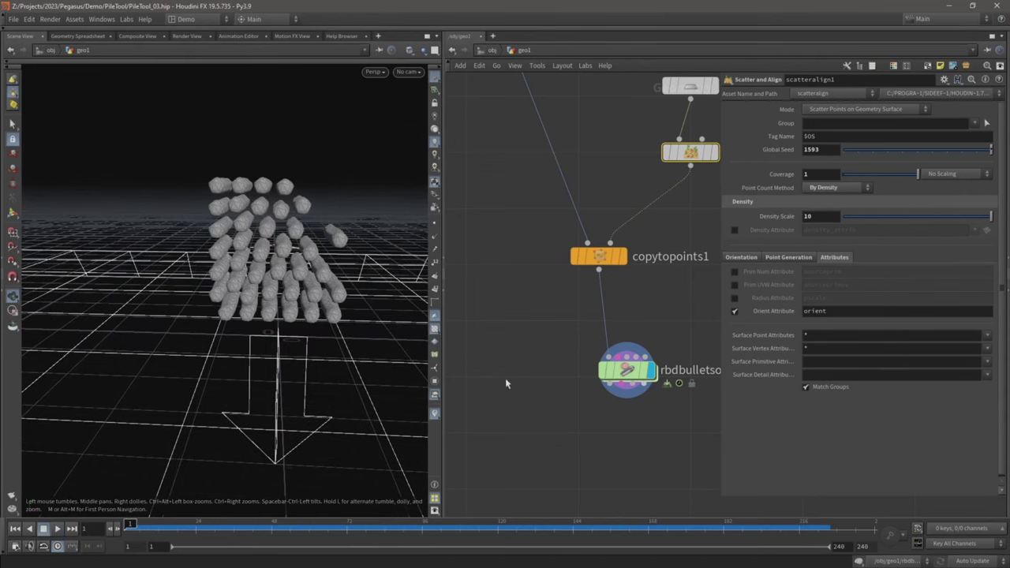
pyautogui.moveTo(558, 354); pyautogui.dragTo(502, 259, button='middle')
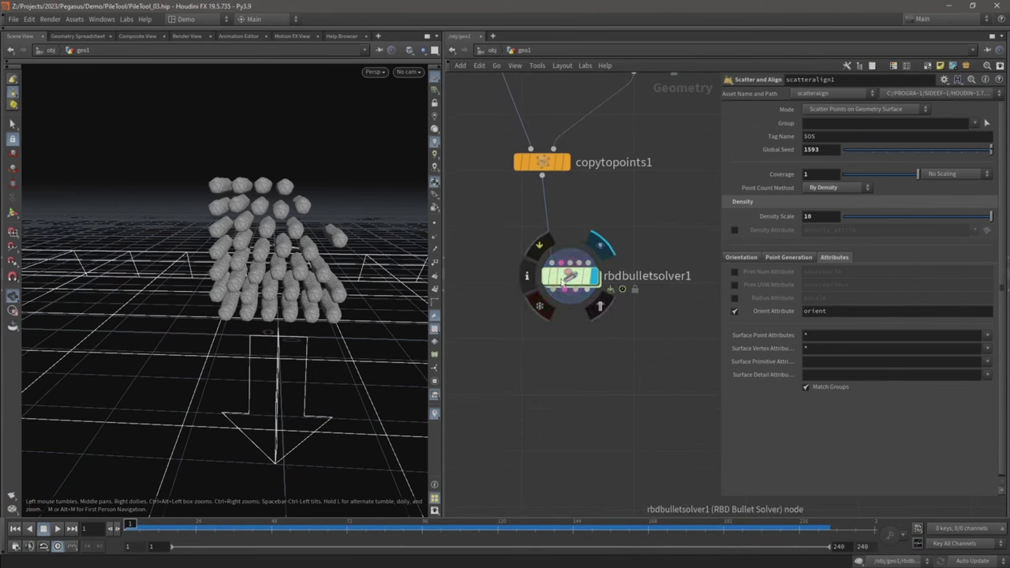
# Step: Move the bullet solver down, branch a Box node off Copy to Points to bound the copies, and display it
pyautogui.moveTo(562, 282); pyautogui.dragTo(534, 447)
pyautogui.click(539, 154)
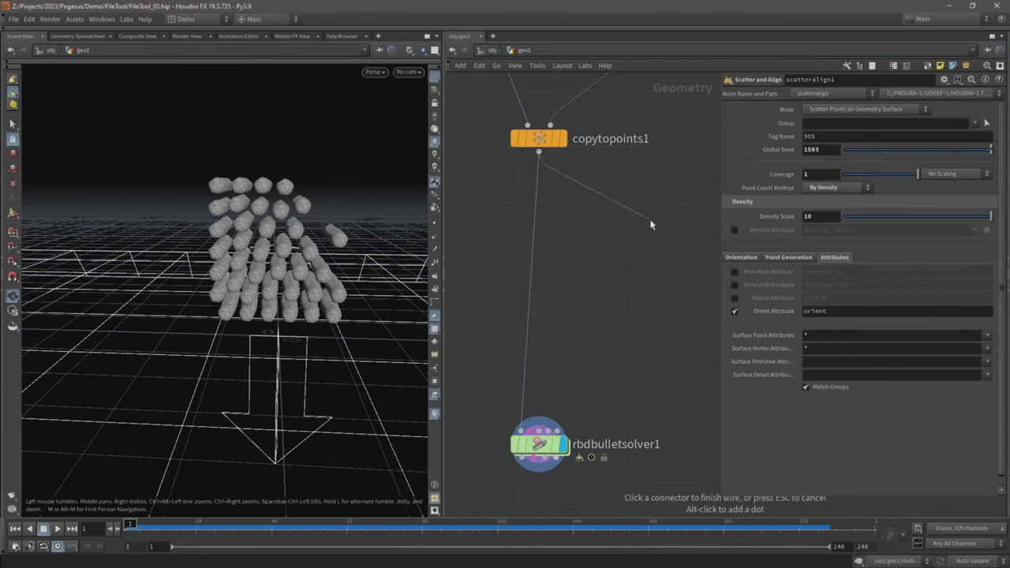
pyautogui.click(650, 225)
pyautogui.write('box')
pyautogui.press('Return')
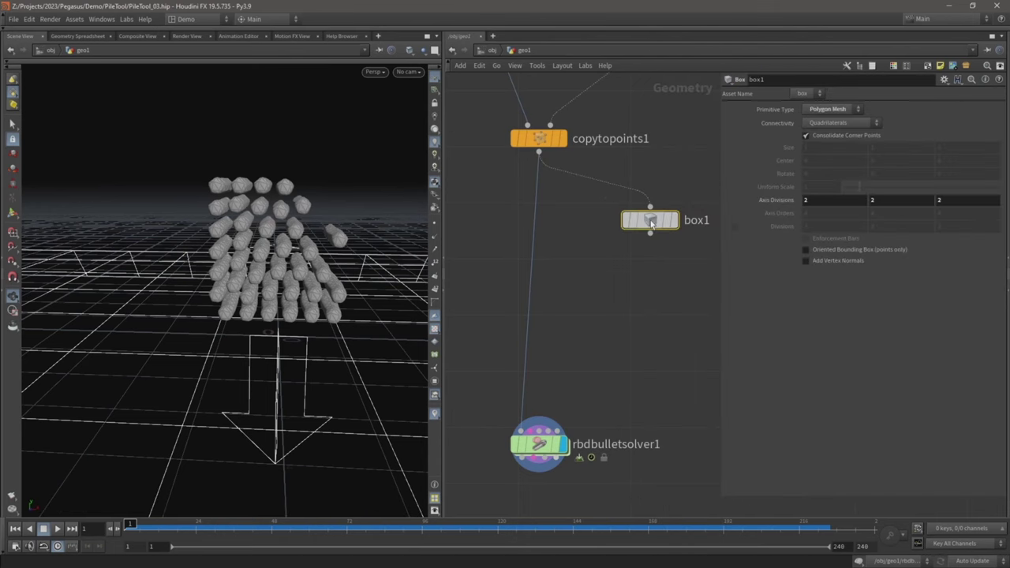
pyautogui.click(680, 189)
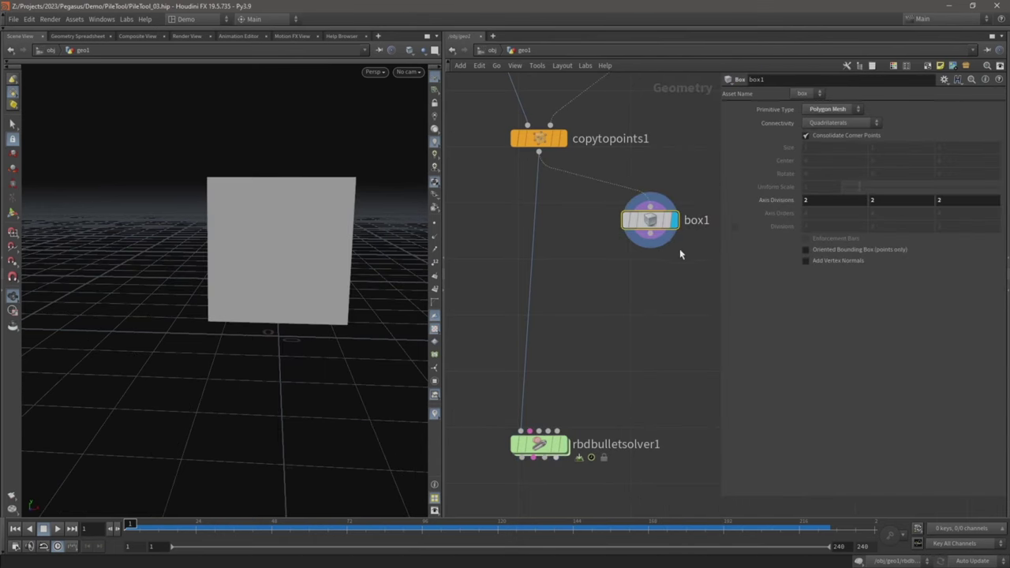
# Step: Compare the bounding box with the wood copies by displaying Copy to Points with the box as a template, and redisplay the box
pyautogui.moveTo(562, 140)
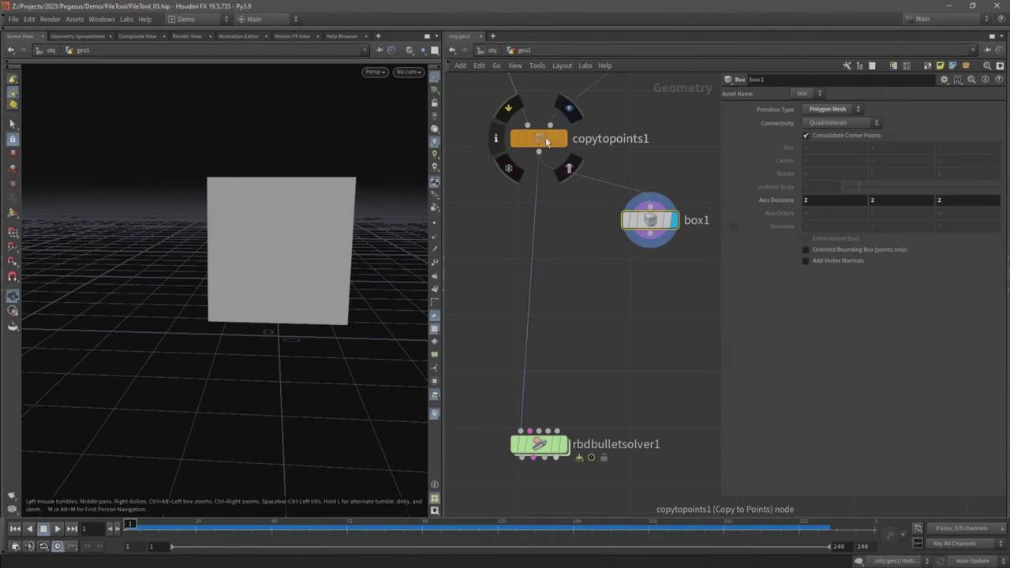
pyautogui.moveTo(355, 186); pyautogui.dragTo(410, 201)
pyautogui.moveTo(560, 144)
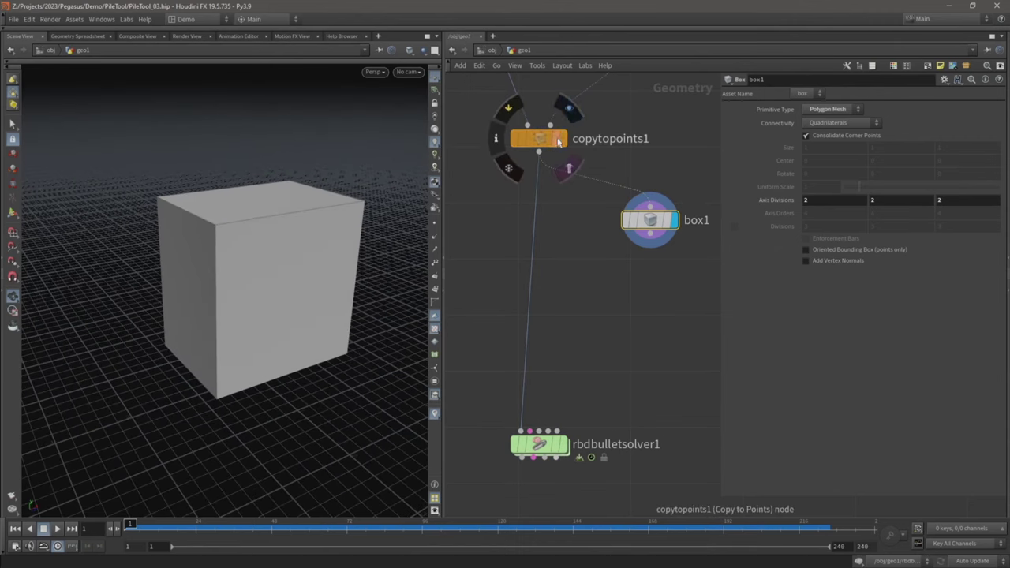
pyautogui.click(568, 108)
pyautogui.moveTo(654, 225)
pyautogui.click(677, 248)
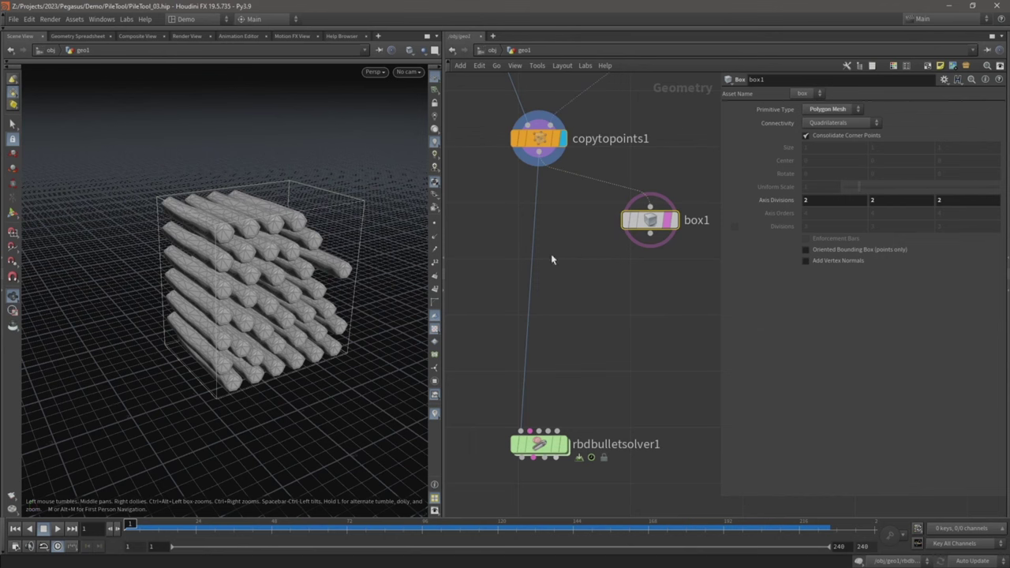
pyautogui.moveTo(669, 226)
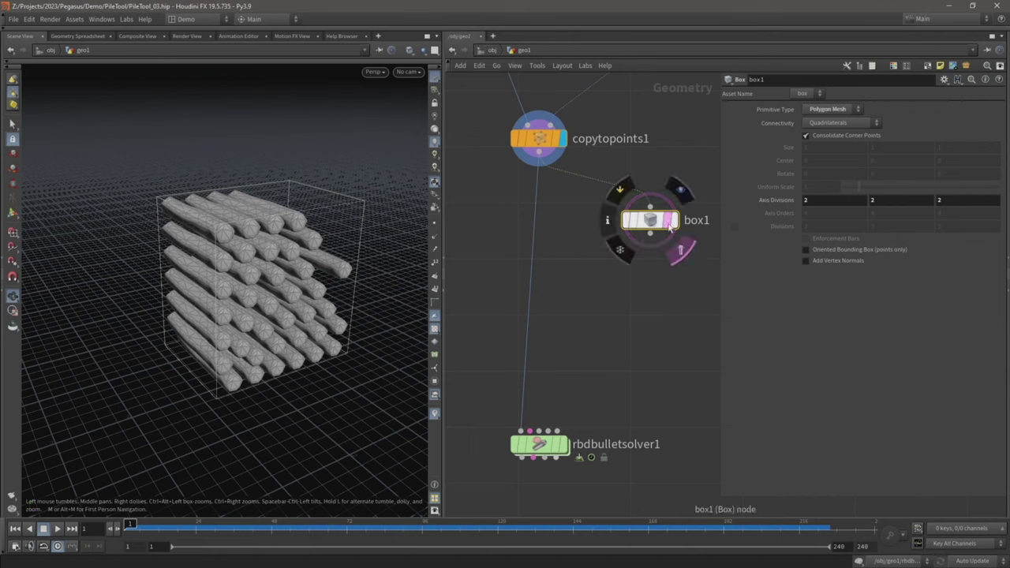
pyautogui.click(679, 190)
# Step: Add a Peak node after the bounding box and display it
pyautogui.click(650, 234)
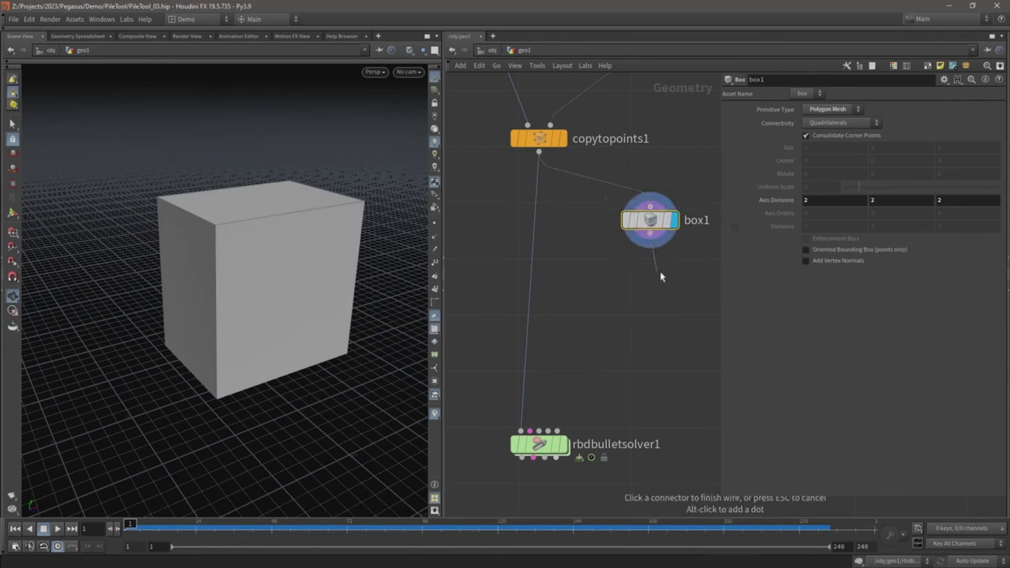
pyautogui.press('Tab')
pyautogui.write('peak')
pyautogui.press('Return')
pyautogui.press('Return')
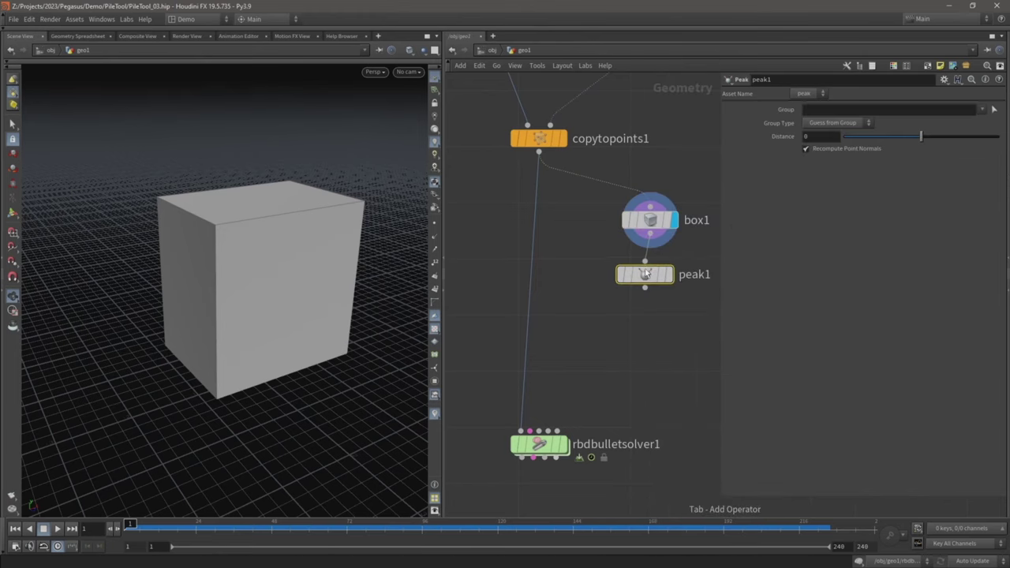
pyautogui.moveTo(692, 262)
pyautogui.click(668, 276)
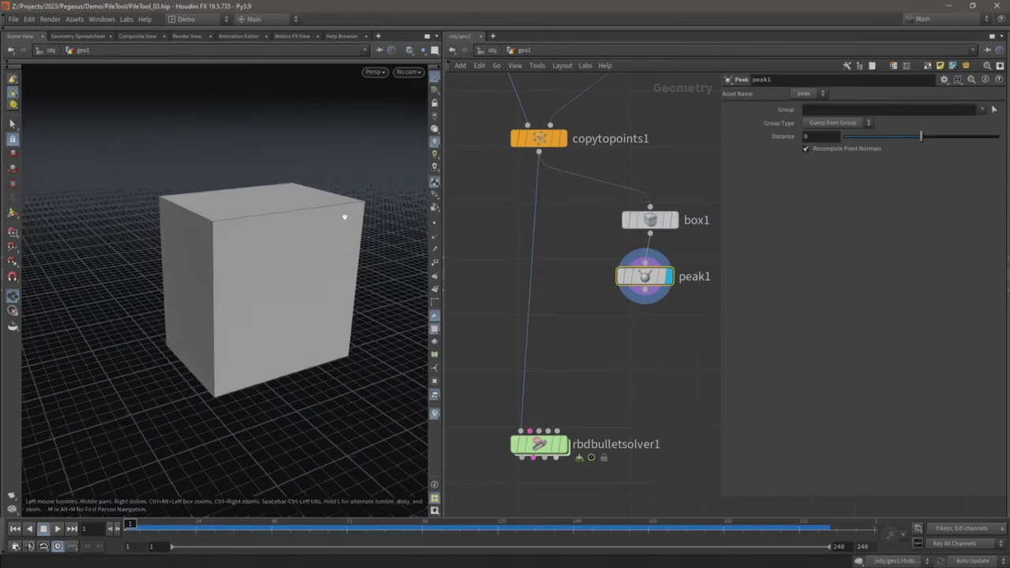
# Step: Set the Peak distance to 0.5 to enlarge the box around the wood pieces
pyautogui.moveTo(921, 135); pyautogui.dragTo(925, 137)
pyautogui.click(836, 139)
pyautogui.press('BackSpace')
pyautogui.press('Return')
pyautogui.moveTo(355, 202); pyautogui.dragTo(333, 291)
pyautogui.moveTo(230, 302); pyautogui.dragTo(261, 233)
pyautogui.moveTo(215, 403); pyautogui.dragTo(253, 414)
# Step: Add a Match Size node after the Peak node
pyautogui.click(645, 292)
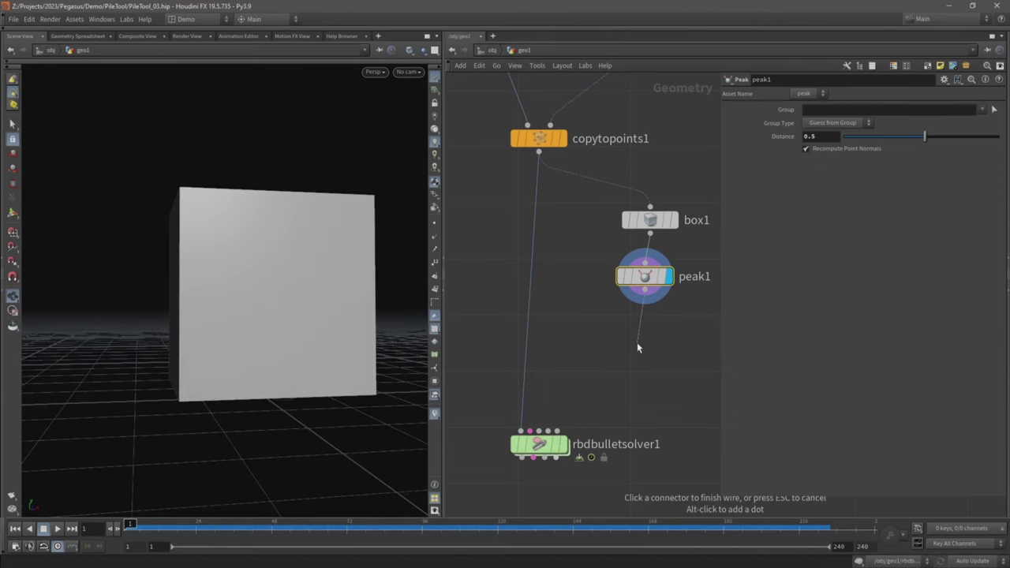
pyautogui.press('Tab')
pyautogui.write('mats')
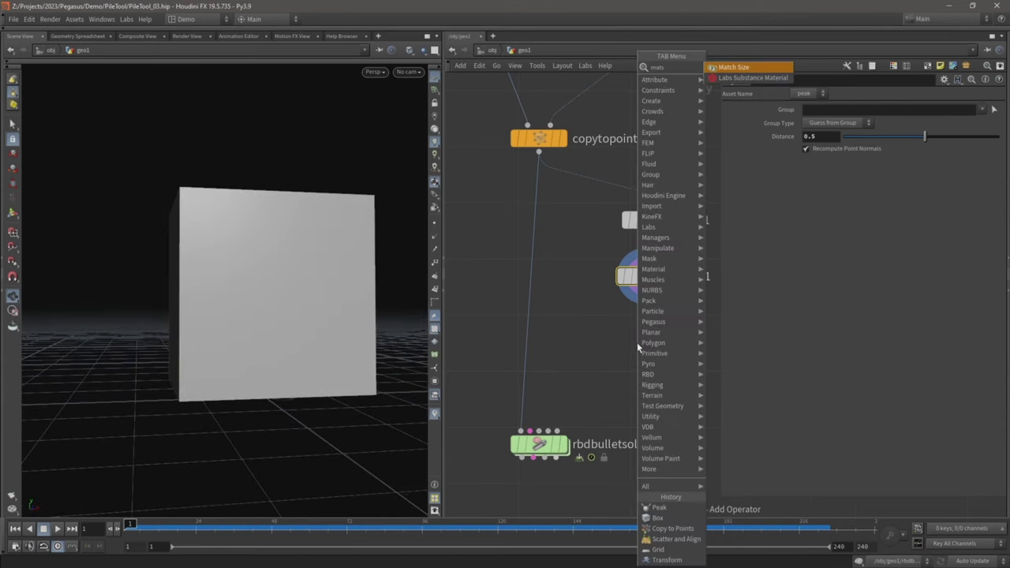
pyautogui.press('Return')
pyautogui.click(636, 347)
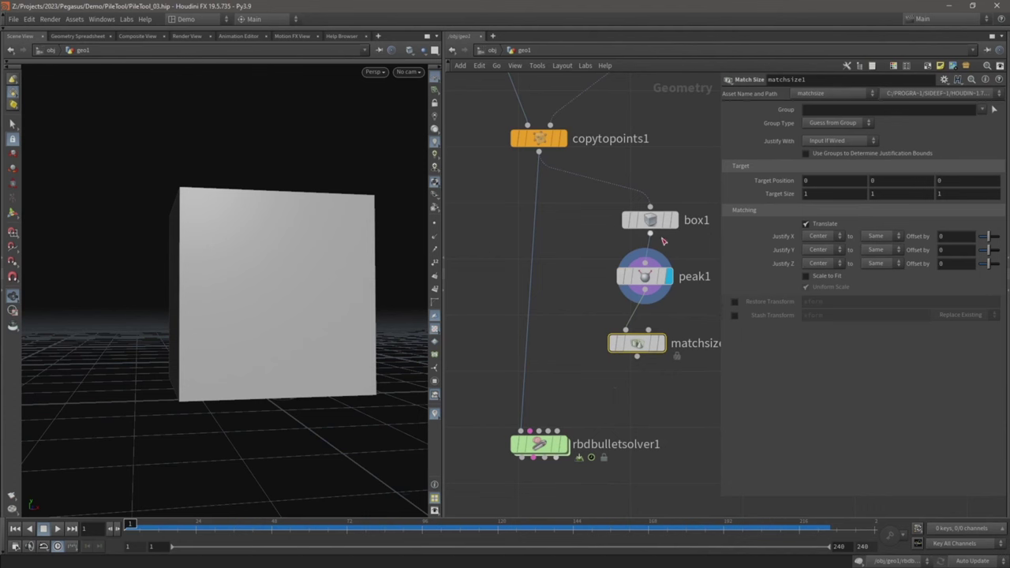
# Step: Set Match Size to justify X and Z to None and Y to Min, and display the node
pyautogui.click(817, 237)
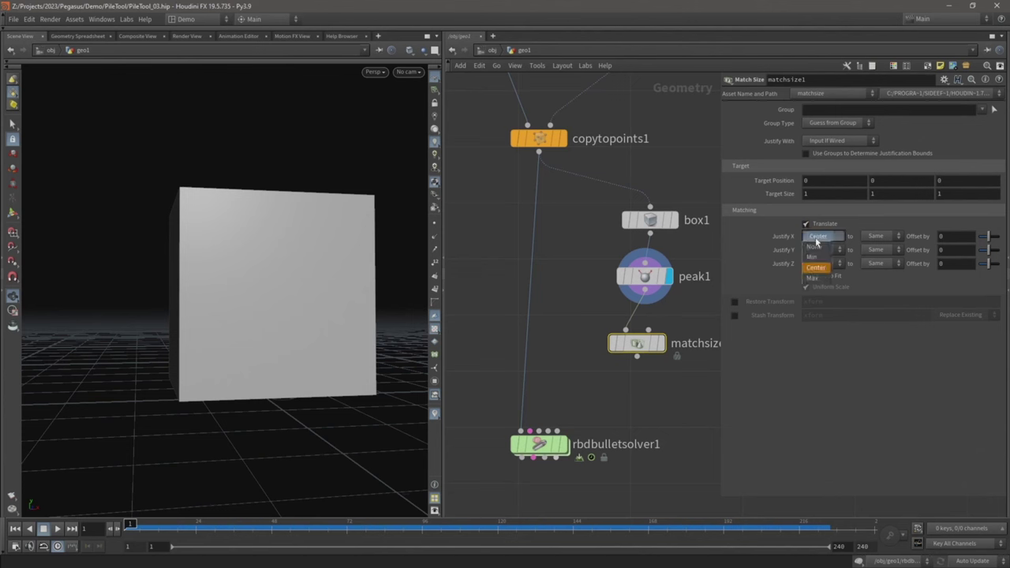
pyautogui.click(817, 247)
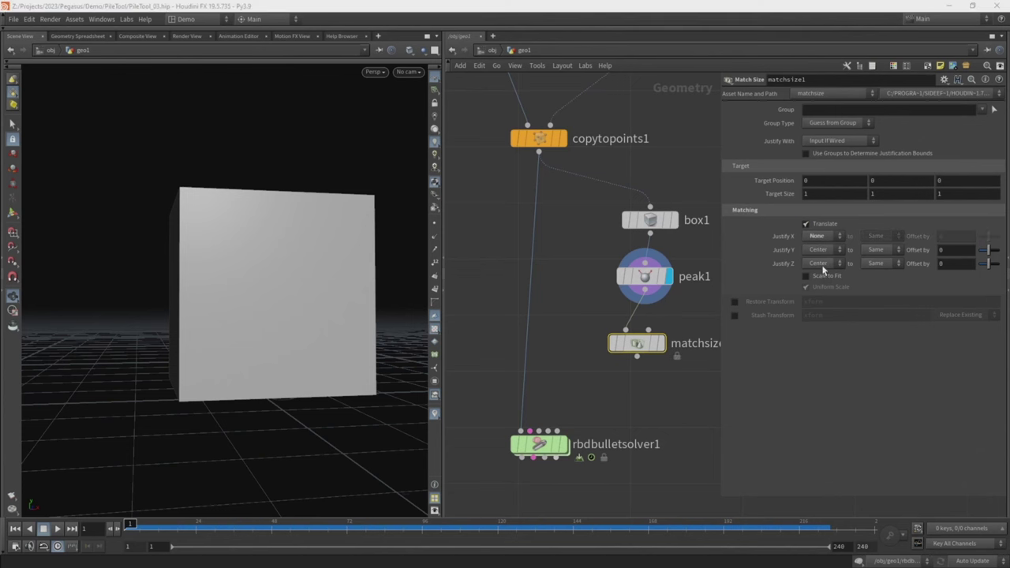
pyautogui.click(821, 264)
pyautogui.click(816, 263)
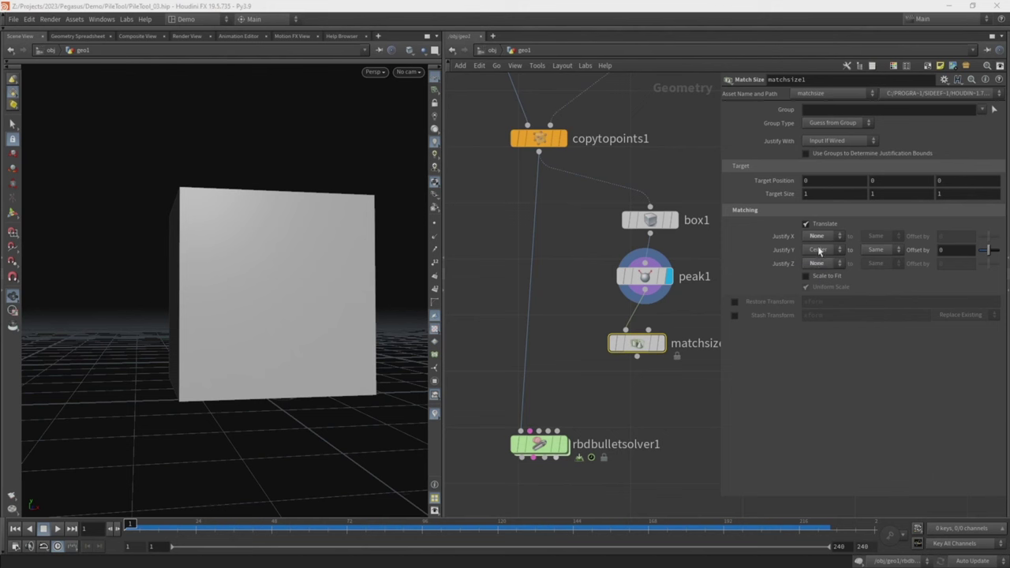
pyautogui.click(814, 251)
pyautogui.click(815, 273)
pyautogui.click(663, 344)
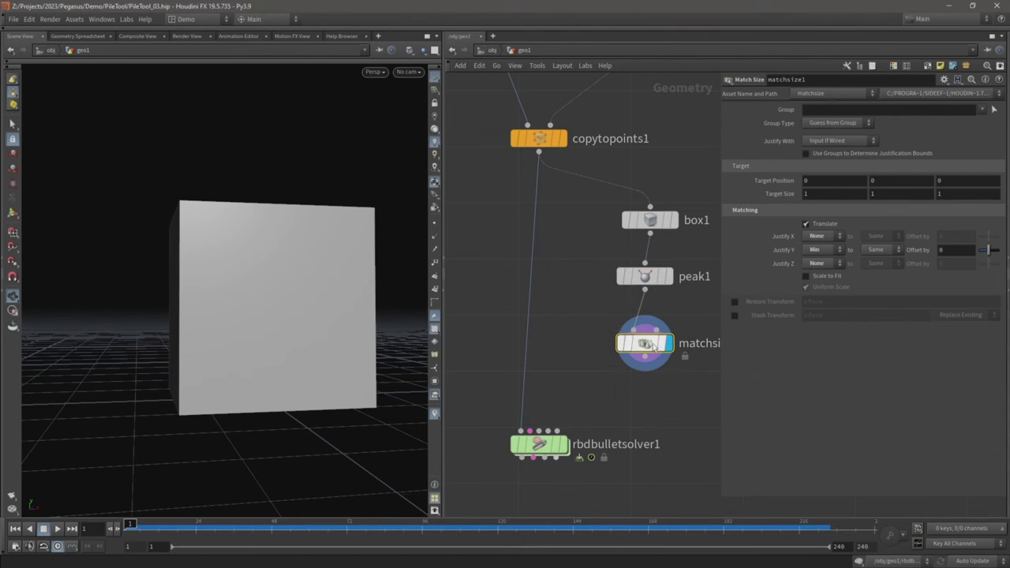
pyautogui.moveTo(310, 324); pyautogui.dragTo(335, 301)
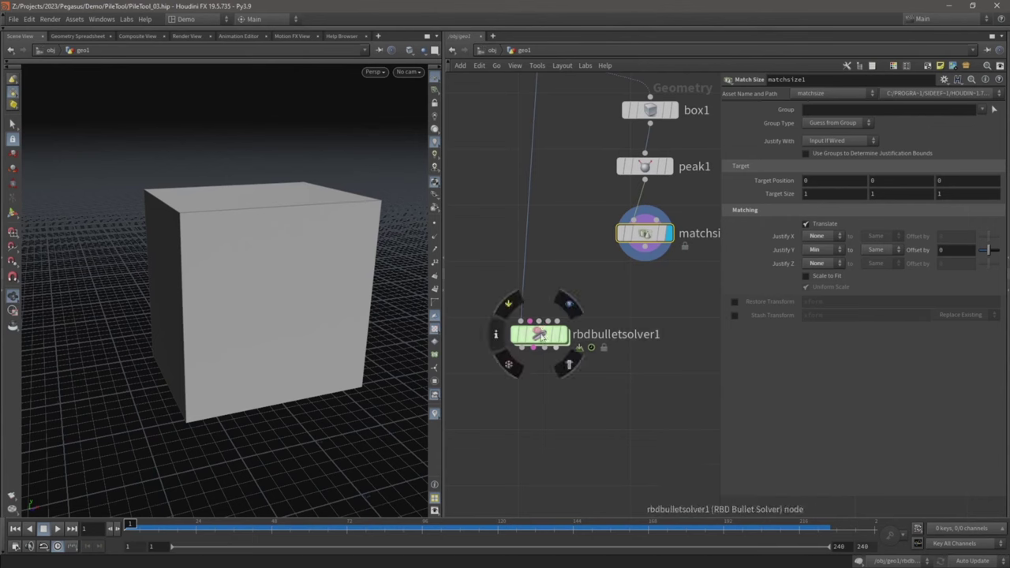
# Step: Move the bullet solver further down, add a Clip node after Match Size and display it
pyautogui.moveTo(542, 334); pyautogui.dragTo(545, 407)
pyautogui.click(645, 249)
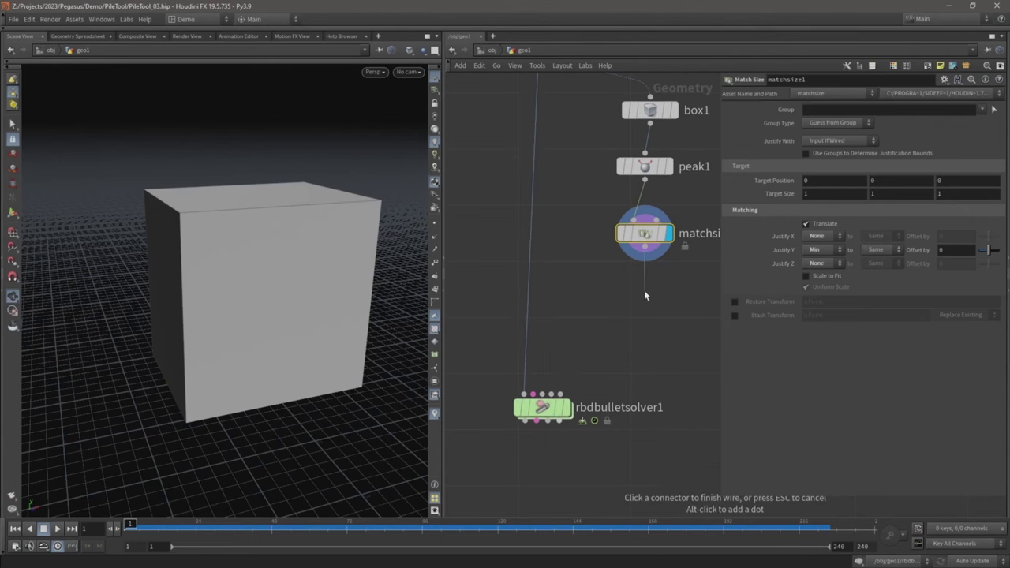
pyautogui.press('Tab')
pyautogui.press('BackSpace')
pyautogui.press('BackSpace')
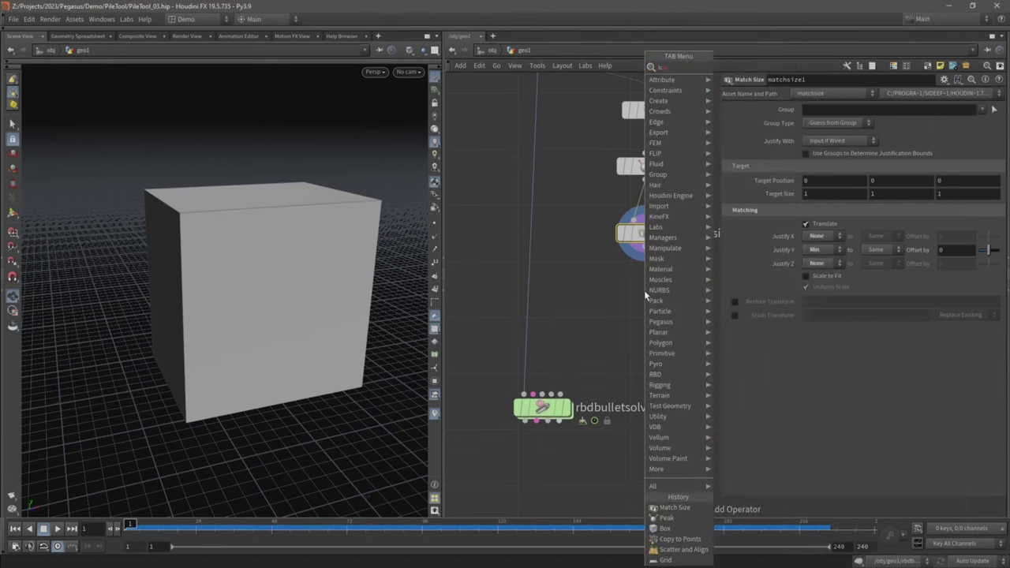
pyautogui.write('clip')
pyautogui.press('Return')
pyautogui.press('Return')
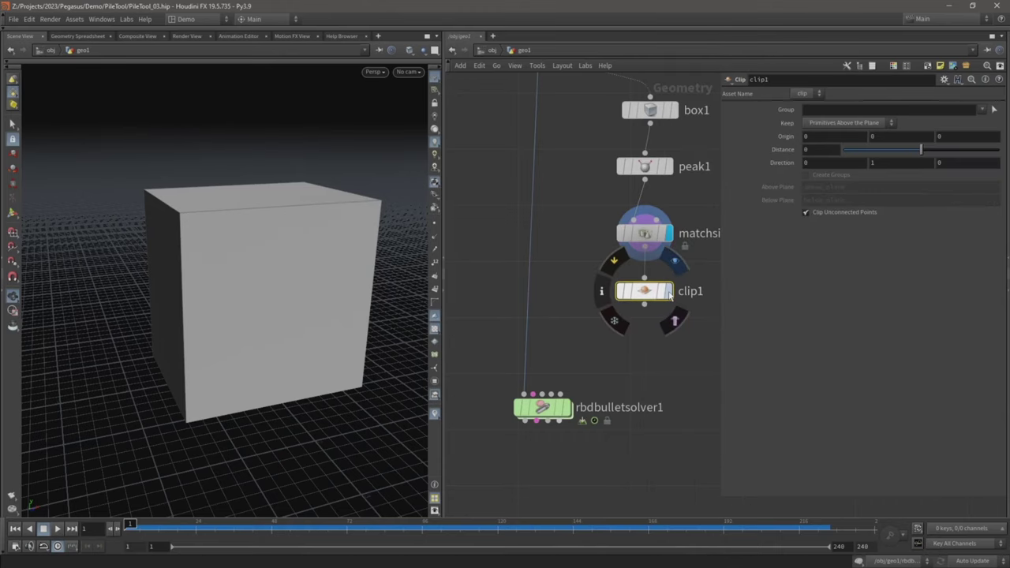
pyautogui.click(674, 261)
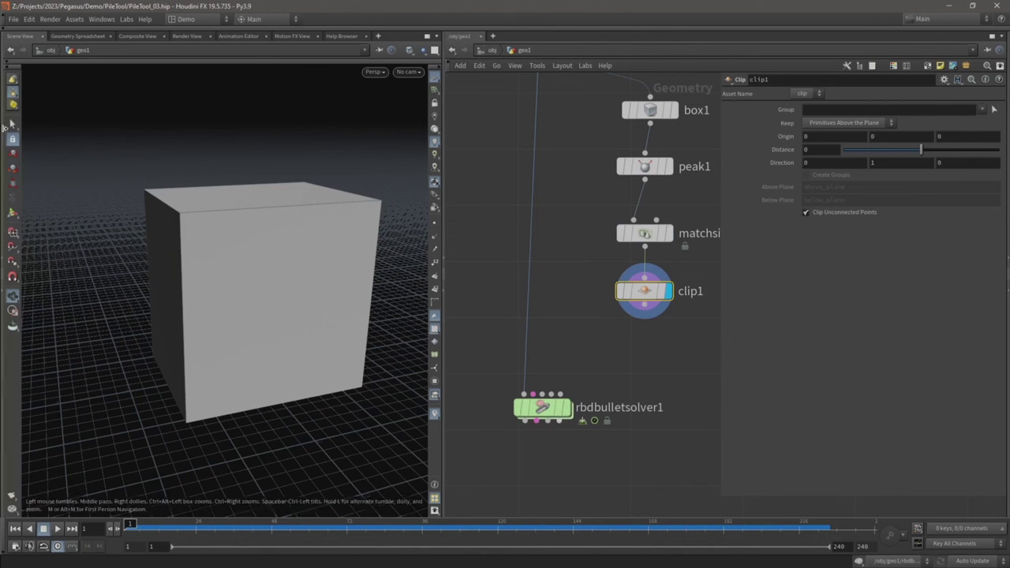
# Step: Raise the clip plane's origin to about 1.73 in Y with its handle and keep the primitives below the plane
pyautogui.click(12, 211)
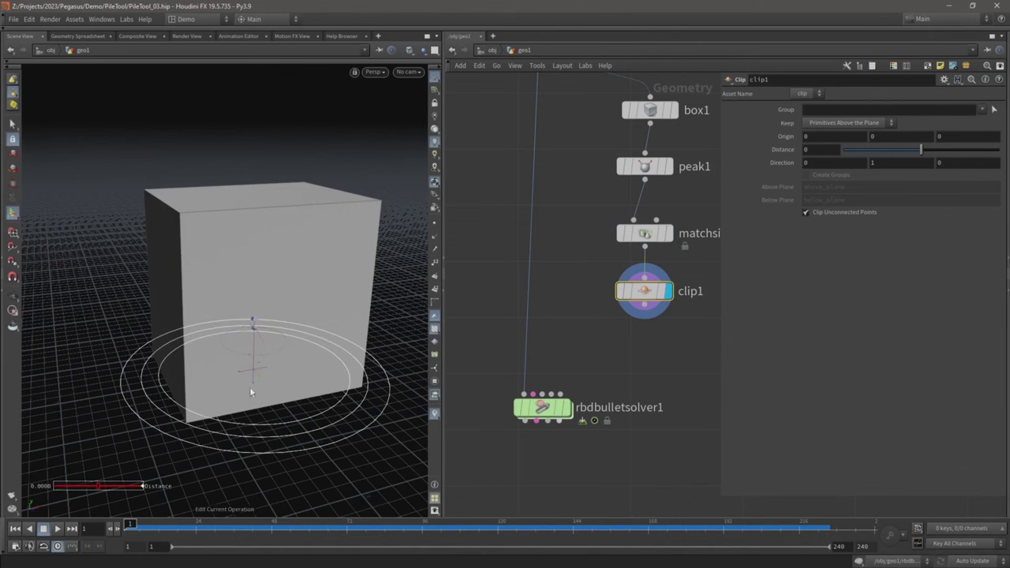
pyautogui.moveTo(254, 387); pyautogui.dragTo(254, 283)
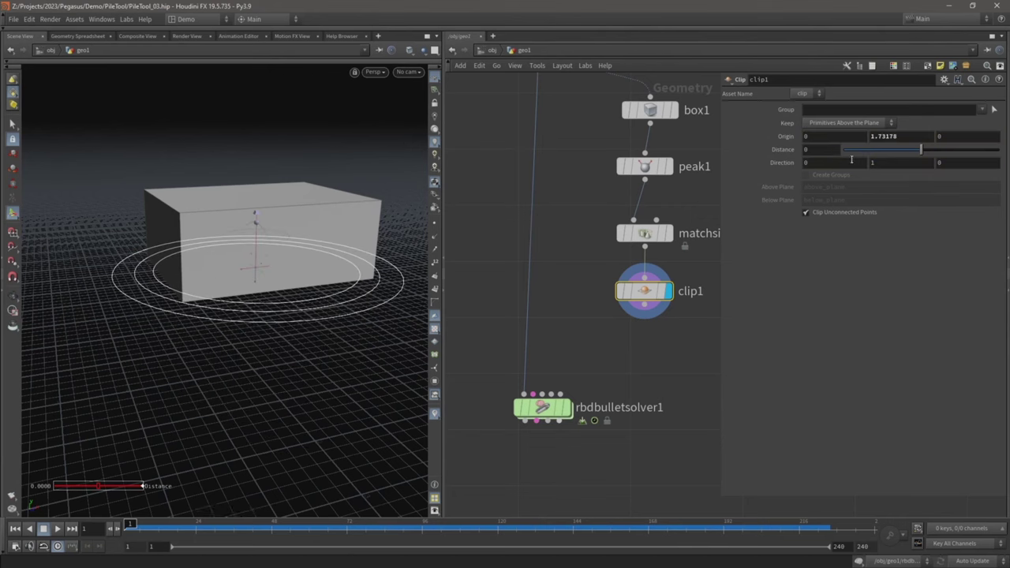
pyautogui.click(834, 124)
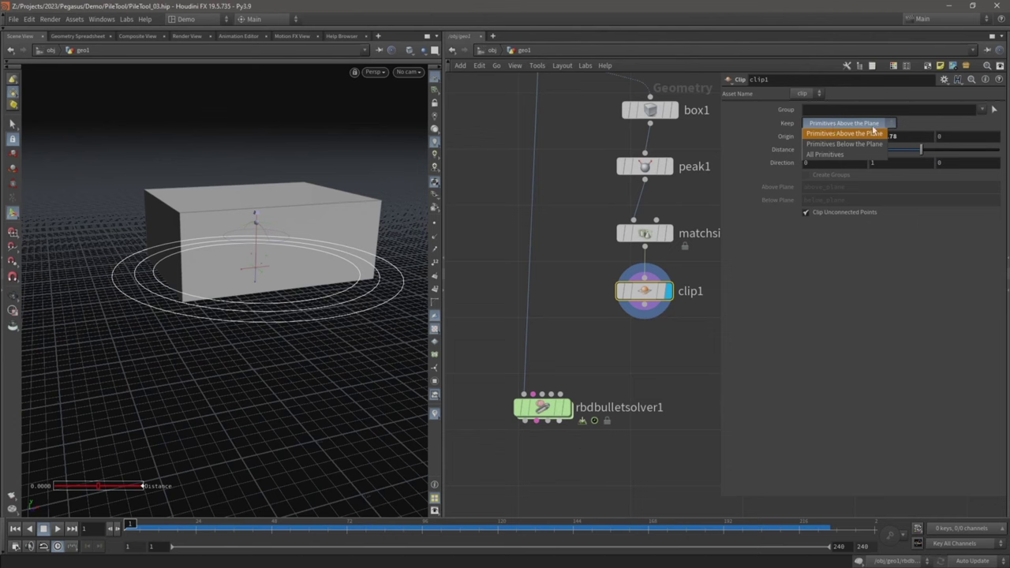
pyautogui.click(837, 144)
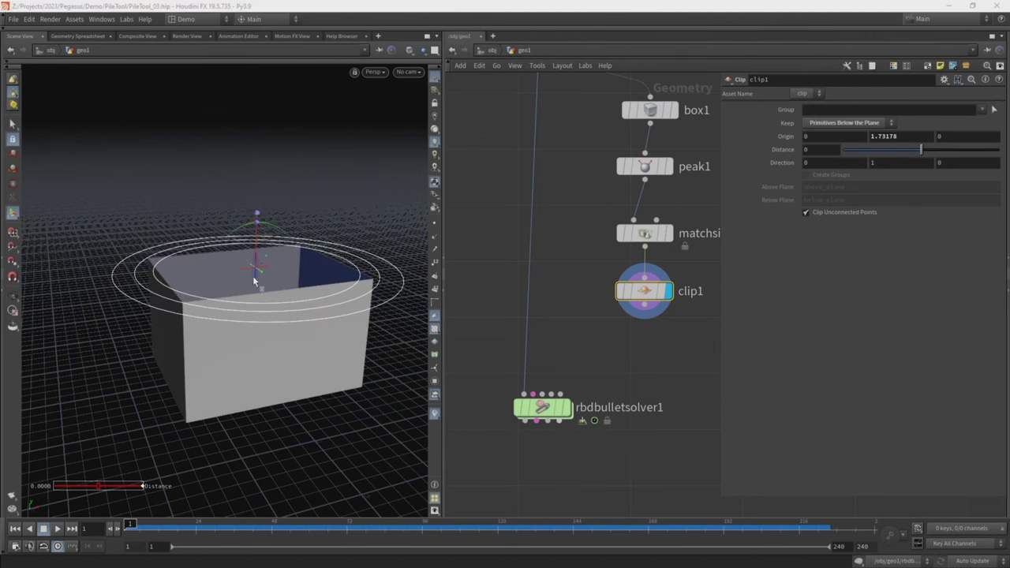
# Step: Try different cut heights for the box by raising and lowering the Clip node's Y origin
pyautogui.click(884, 137)
pyautogui.scroll(-6, 886, 136)
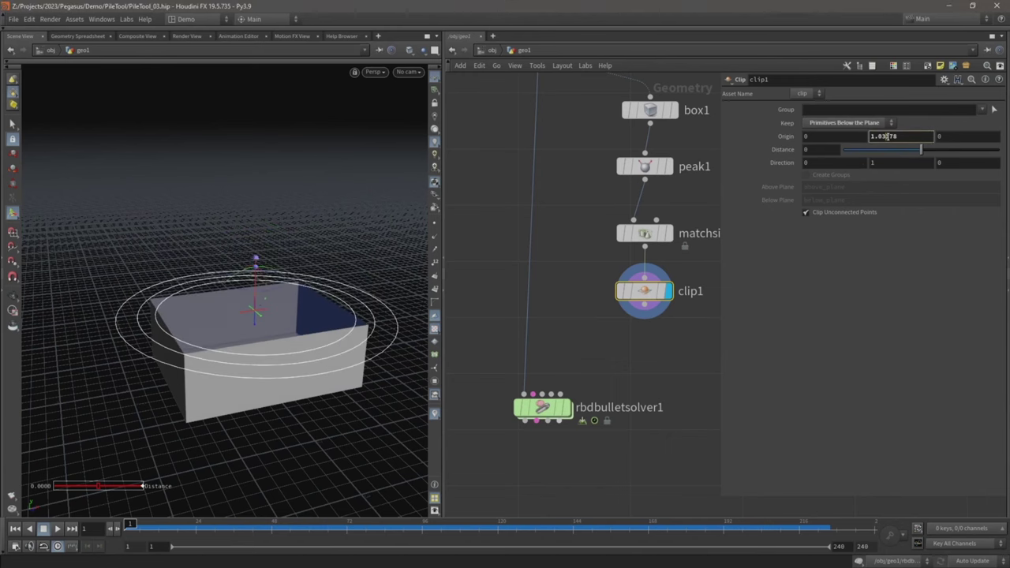
pyautogui.scroll(7, 886, 136)
pyautogui.scroll(-6, 885, 137)
pyautogui.scroll(6, 886, 136)
pyautogui.scroll(-6, 887, 136)
pyautogui.scroll(5, 887, 137)
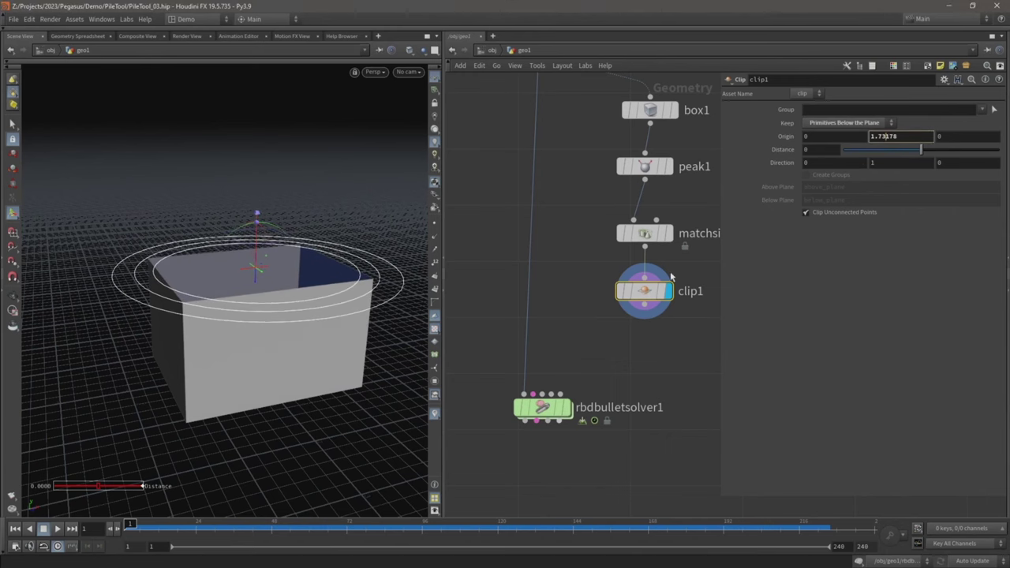
pyautogui.moveTo(657, 321); pyautogui.dragTo(642, 279, button='middle')
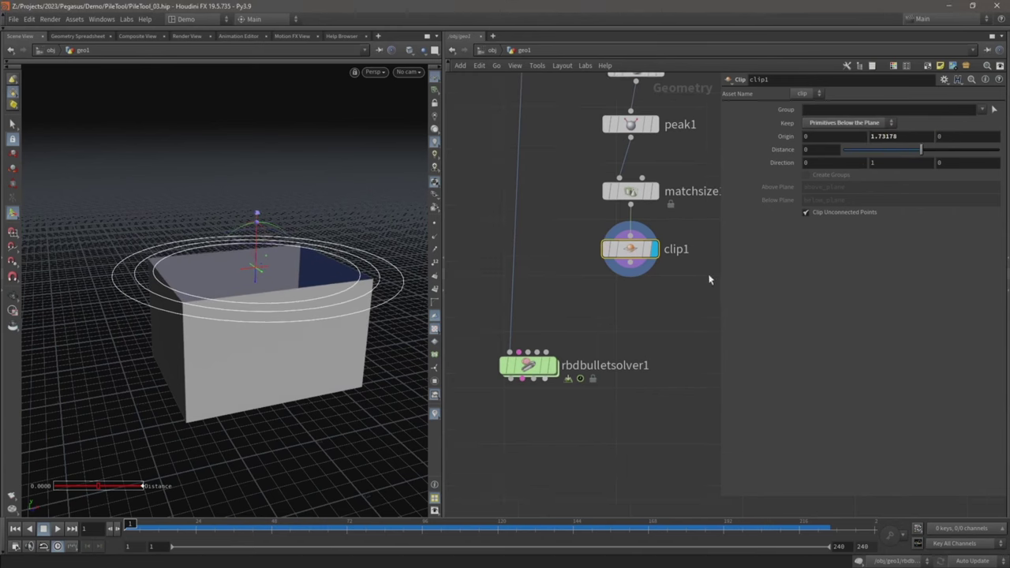
pyautogui.click(899, 137)
pyautogui.scroll(-5, 899, 137)
pyautogui.scroll(6, 898, 140)
pyautogui.scroll(-3, 898, 142)
pyautogui.scroll(3, 898, 141)
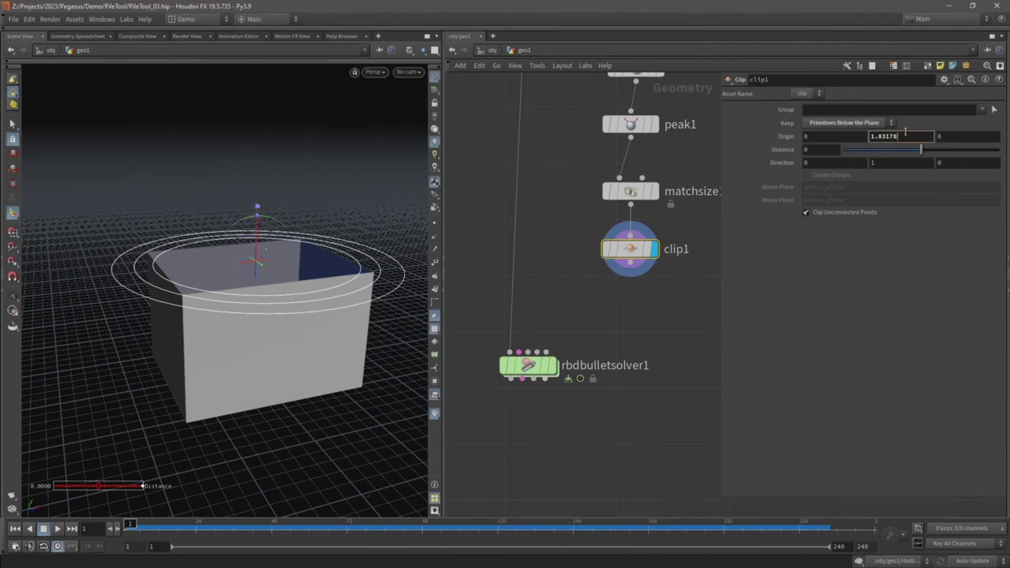
pyautogui.moveTo(902, 135); pyautogui.dragTo(863, 139)
pyautogui.click(910, 136)
pyautogui.scroll(-4, 911, 136)
pyautogui.scroll(5, 910, 137)
# Step: Set the Clip node's Y origin to the expression centroid(0,D_Y) so the box is cut at its centre height
pyautogui.moveTo(898, 138); pyautogui.dragTo(887, 139)
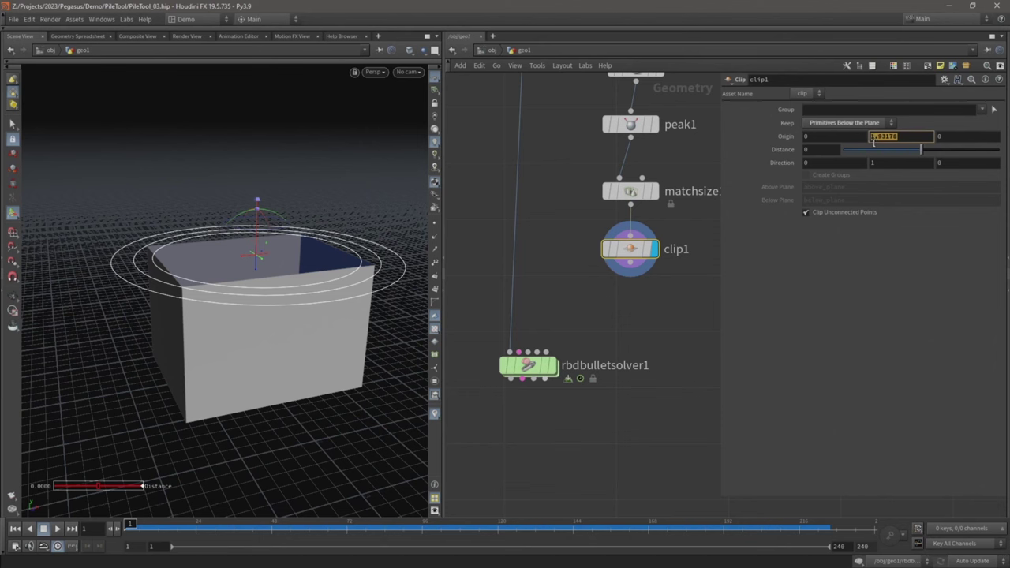
pyautogui.write('centroid')
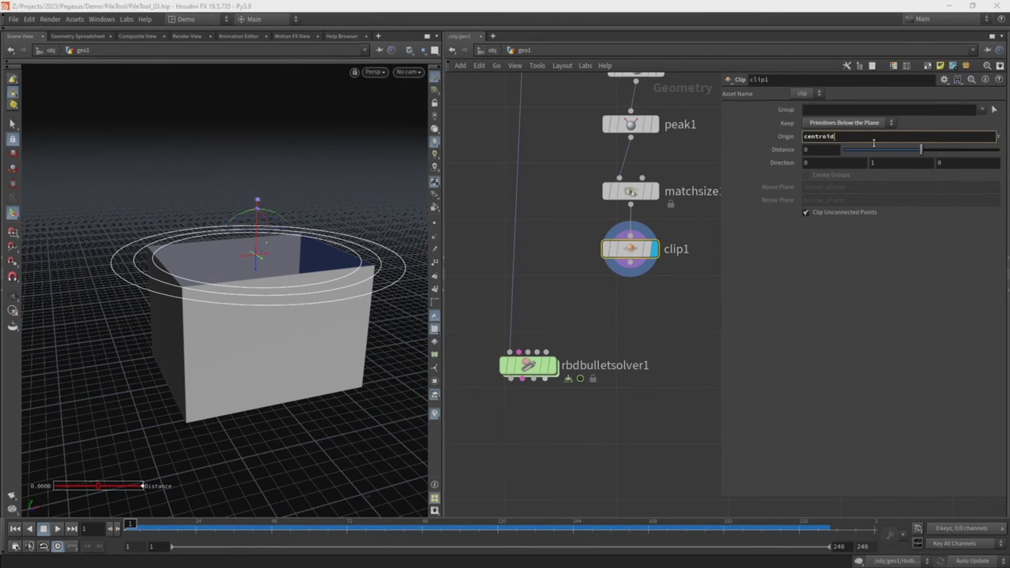
pyautogui.write('(0')
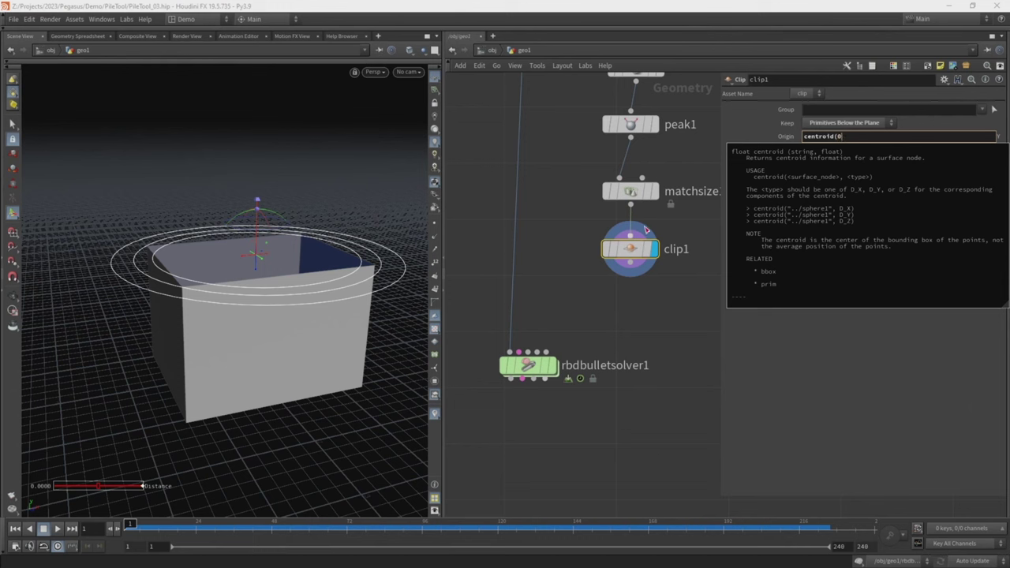
pyautogui.moveTo(640, 249)
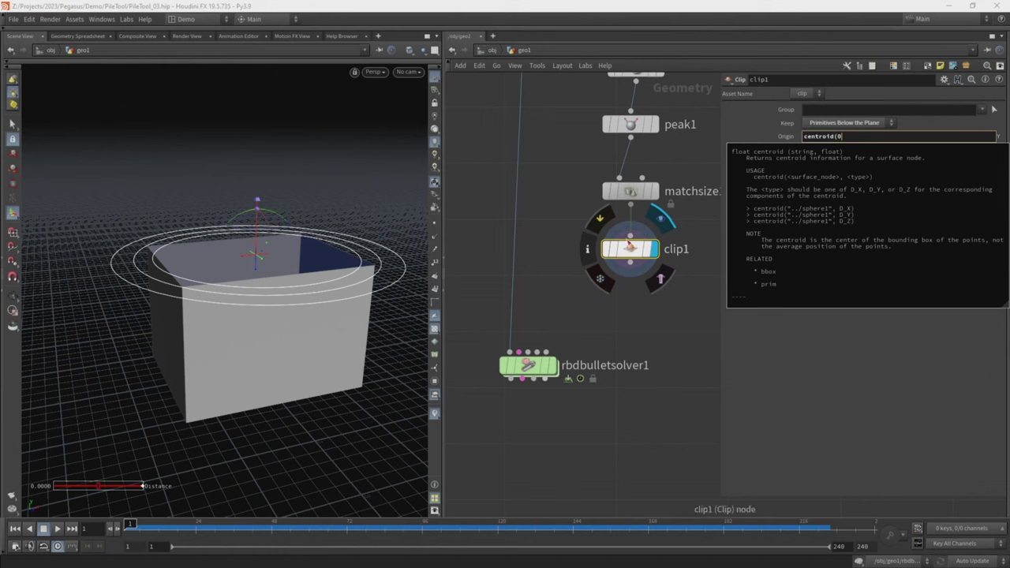
pyautogui.moveTo(859, 139); pyautogui.dragTo(834, 138)
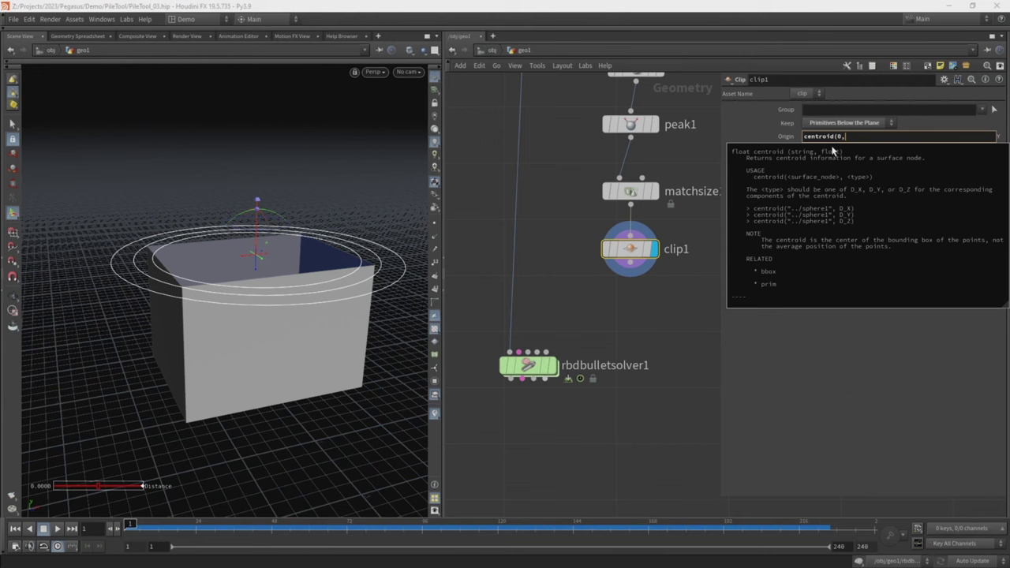
pyautogui.write('D_Y)')
pyautogui.press('Return')
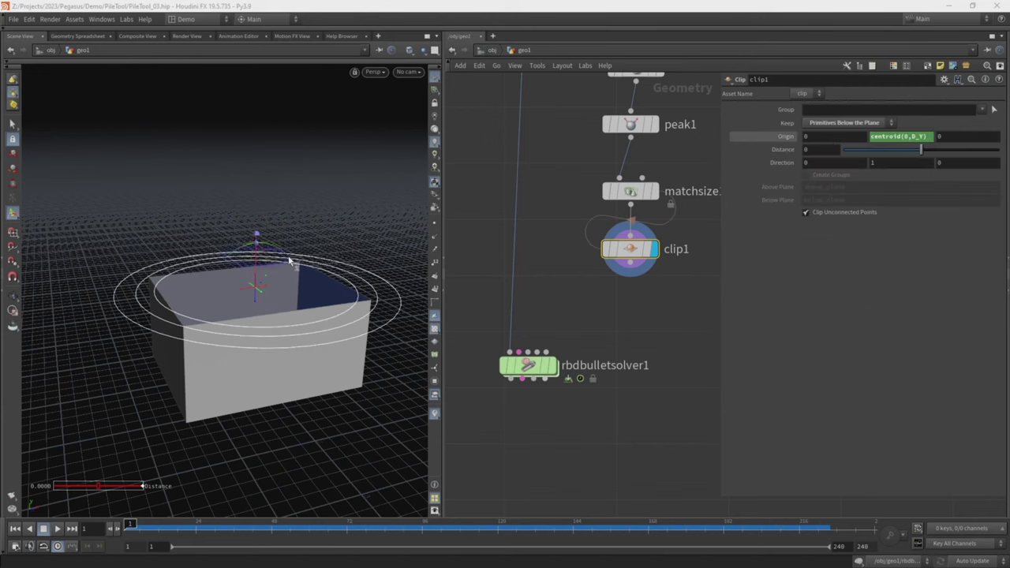
# Step: Template the Match Size node and compare its full box outline with the clipped box from the side
pyautogui.press('Escape')
pyautogui.moveTo(285, 289); pyautogui.dragTo(262, 281)
pyautogui.click(661, 220)
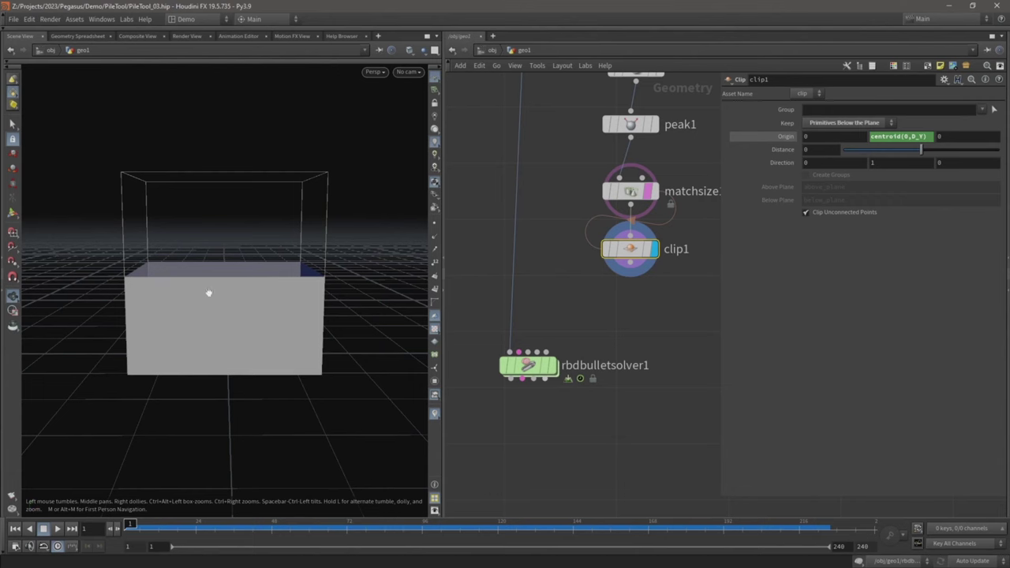
pyautogui.moveTo(200, 292)
pyautogui.mouseDown()
pyautogui.moveTo(226, 284)
pyautogui.moveTo(205, 284)
pyautogui.mouseUp()
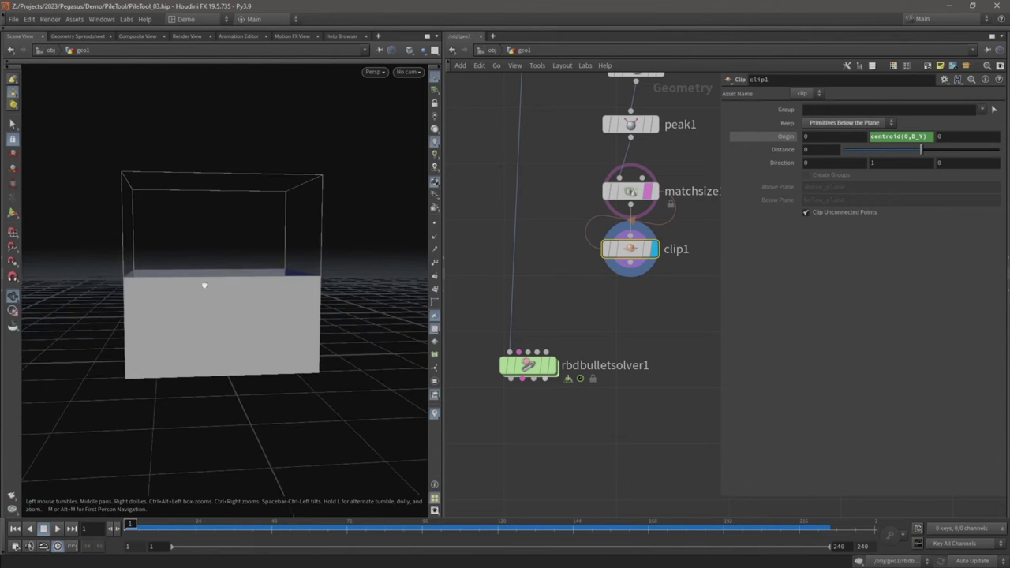
# Step: Add a Transform node after Clip, display it, and move the bullet solver further down
pyautogui.click(628, 265)
pyautogui.press('Tab')
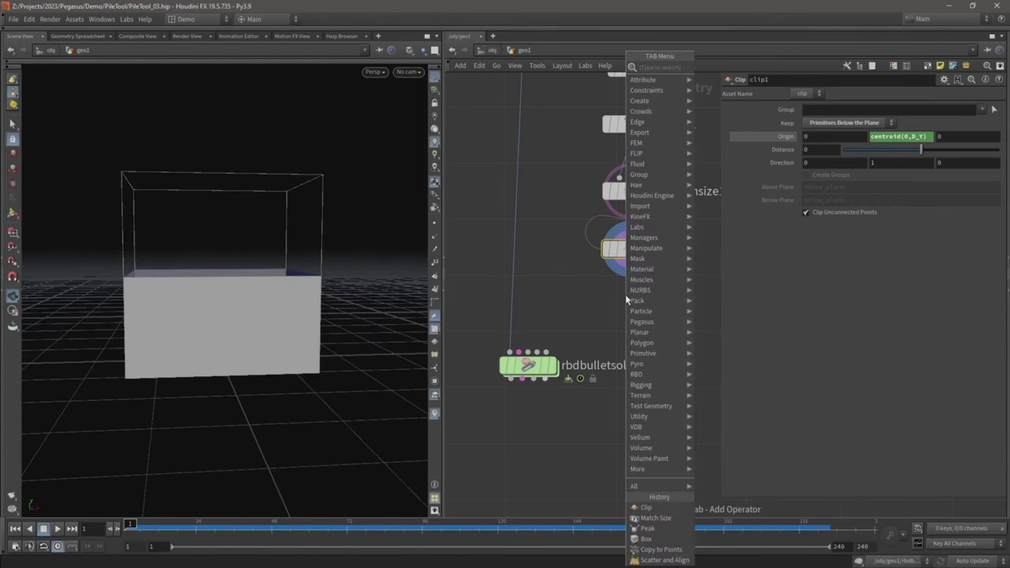
pyautogui.write('trans')
pyautogui.press('Return')
pyautogui.click(625, 303)
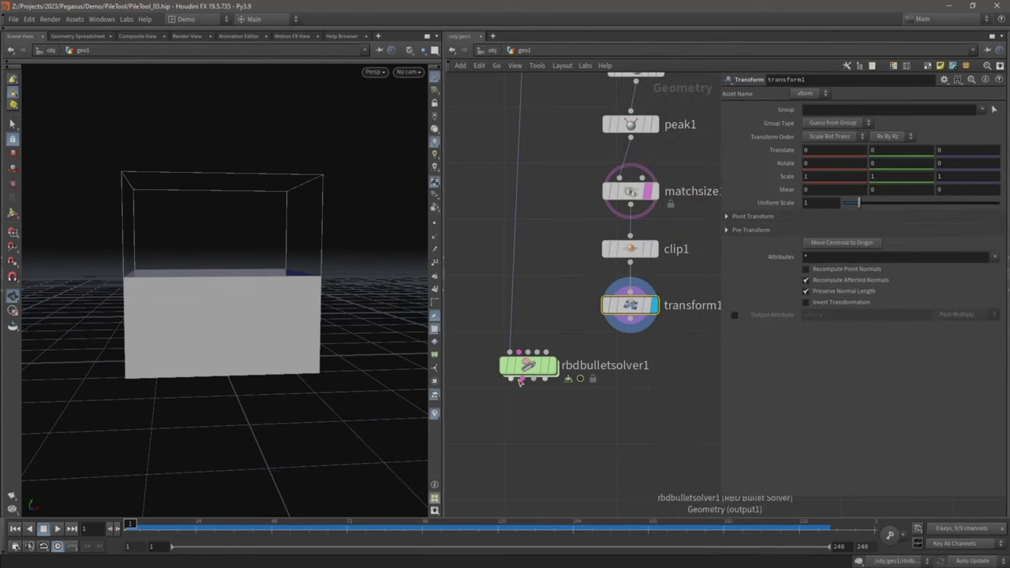
pyautogui.moveTo(531, 366); pyautogui.dragTo(530, 453)
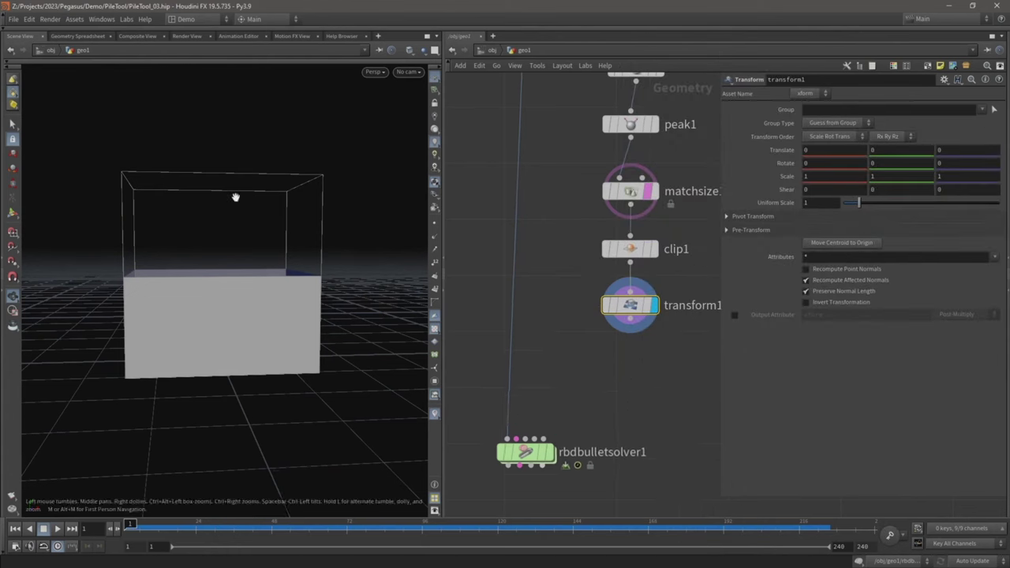
# Step: Template the Copy to Points node instead of Match Size to overlay the wood proxies on the box
pyautogui.click(660, 337)
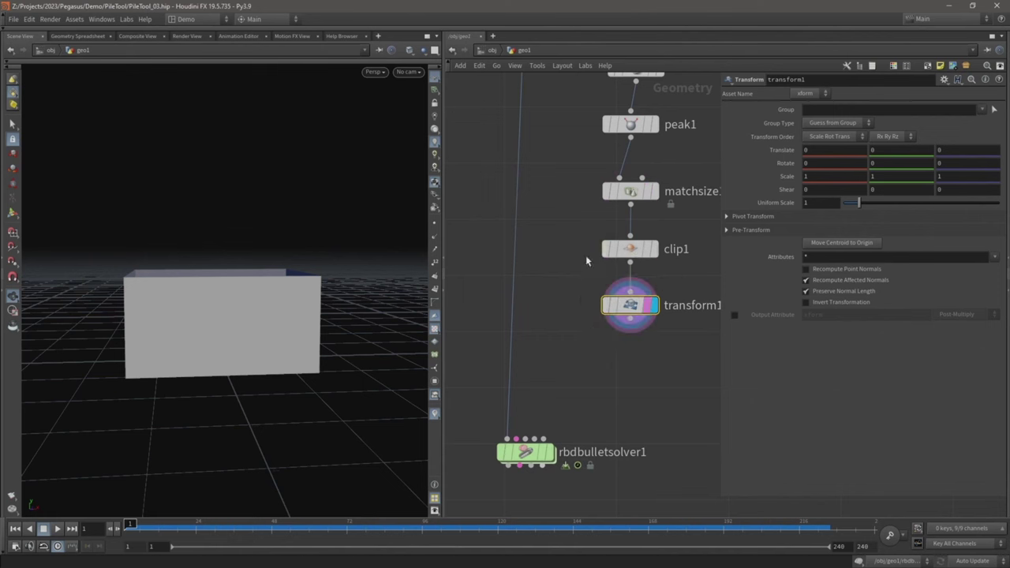
pyautogui.scroll(-3, 540, 236)
pyautogui.moveTo(547, 198); pyautogui.dragTo(561, 285, button='middle')
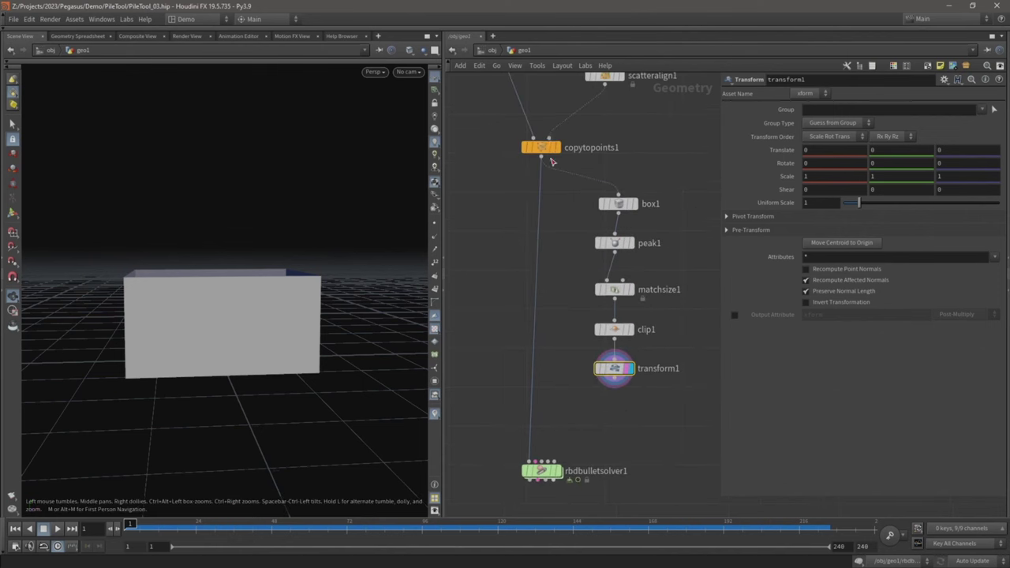
pyautogui.click(554, 148)
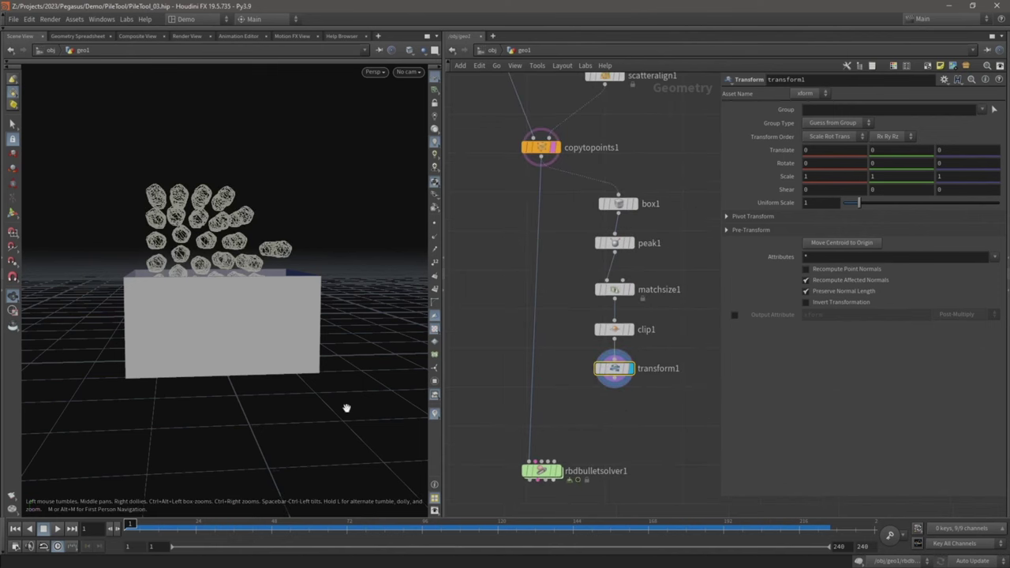
pyautogui.moveTo(202, 324); pyautogui.dragTo(173, 334)
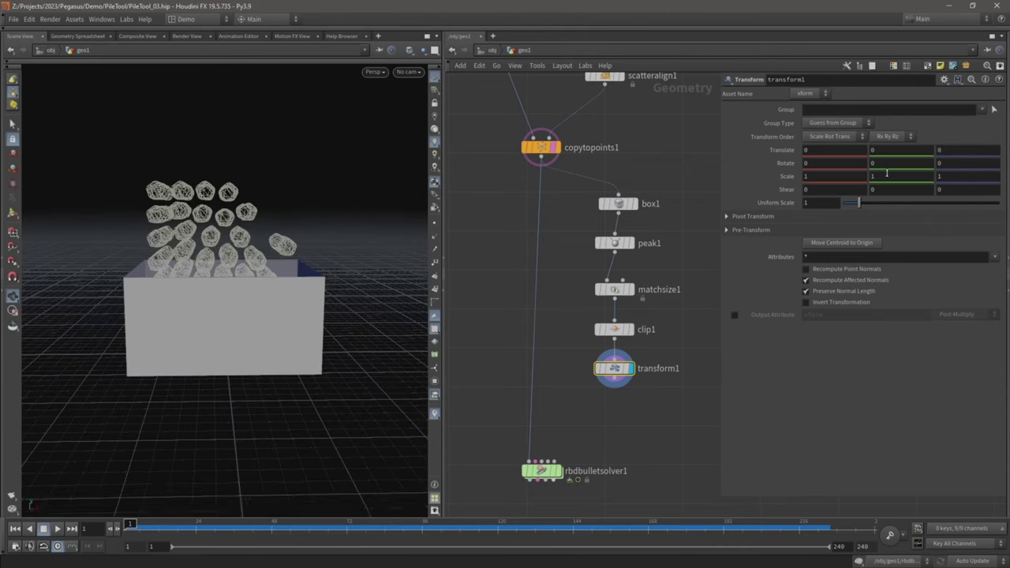
# Step: Set the Transform node's Y scale to 5 to make the container taller
pyautogui.scroll(8, 887, 174)
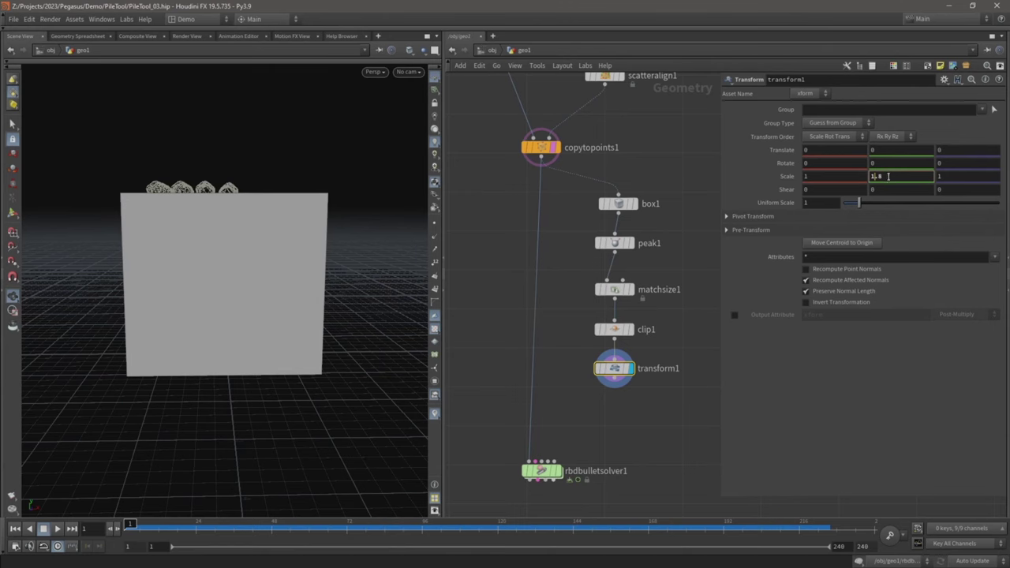
pyautogui.write('5')
pyautogui.press('Return')
pyautogui.moveTo(234, 189); pyautogui.dragTo(257, 324)
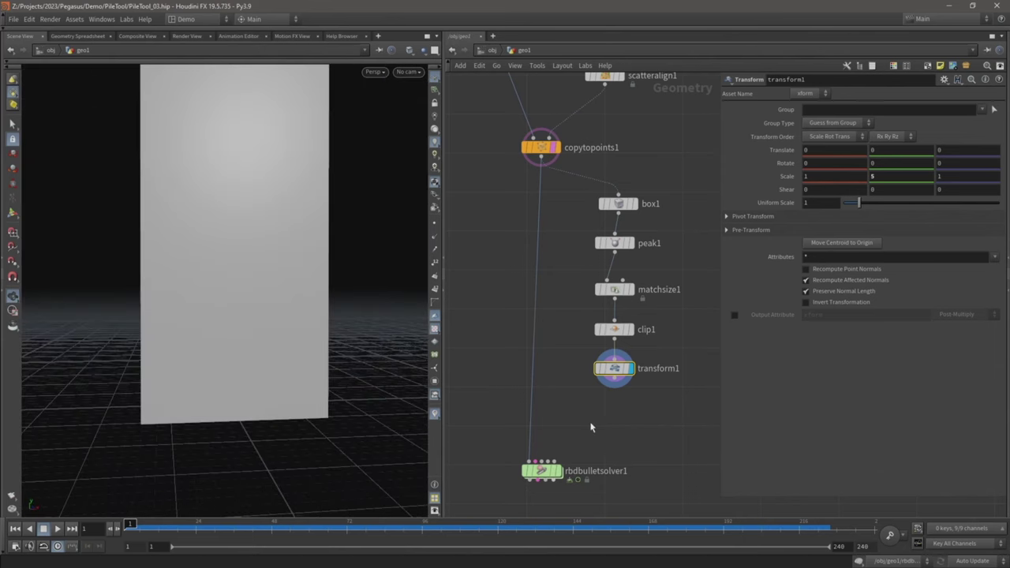
# Step: Add a PolyExtrude node after Transform and display it
pyautogui.moveTo(594, 420); pyautogui.dragTo(598, 331, button='middle')
pyautogui.click(618, 290)
pyautogui.press('Tab')
pyautogui.write('poly')
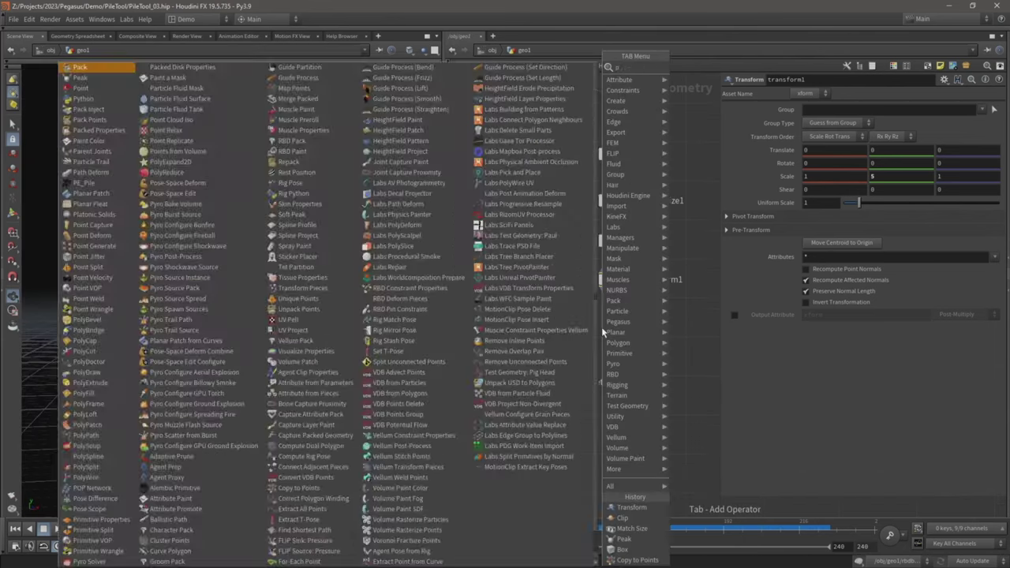
pyautogui.press('Down')
pyautogui.press('Down')
pyautogui.press('Down')
pyautogui.press('Down')
pyautogui.press('Down')
pyautogui.press('Down')
pyautogui.press('Return')
pyautogui.click(636, 335)
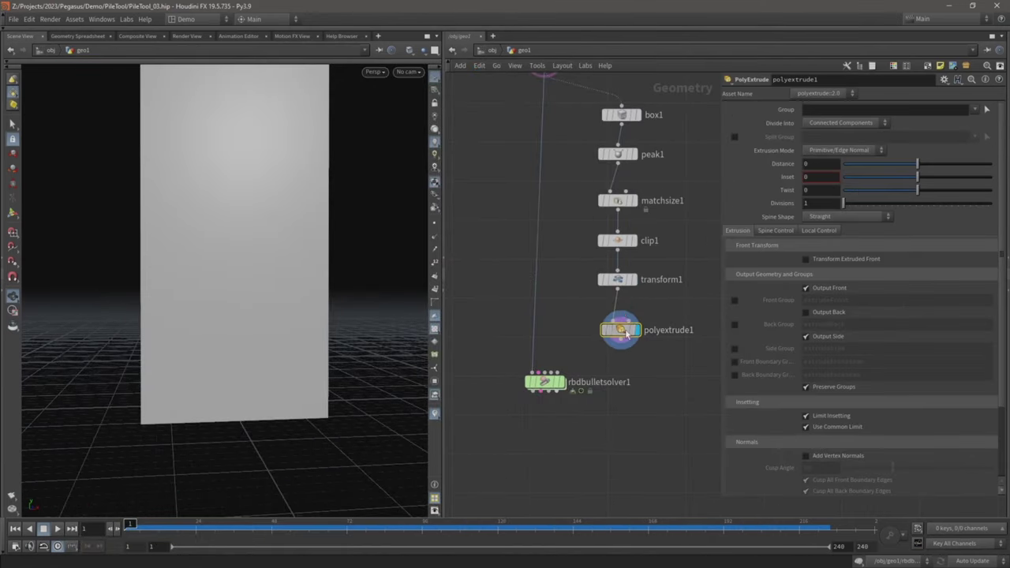
# Step: Thicken the container walls with an extrusion distance of about 0.117 and output the back faces
pyautogui.moveTo(919, 166); pyautogui.dragTo(923, 166)
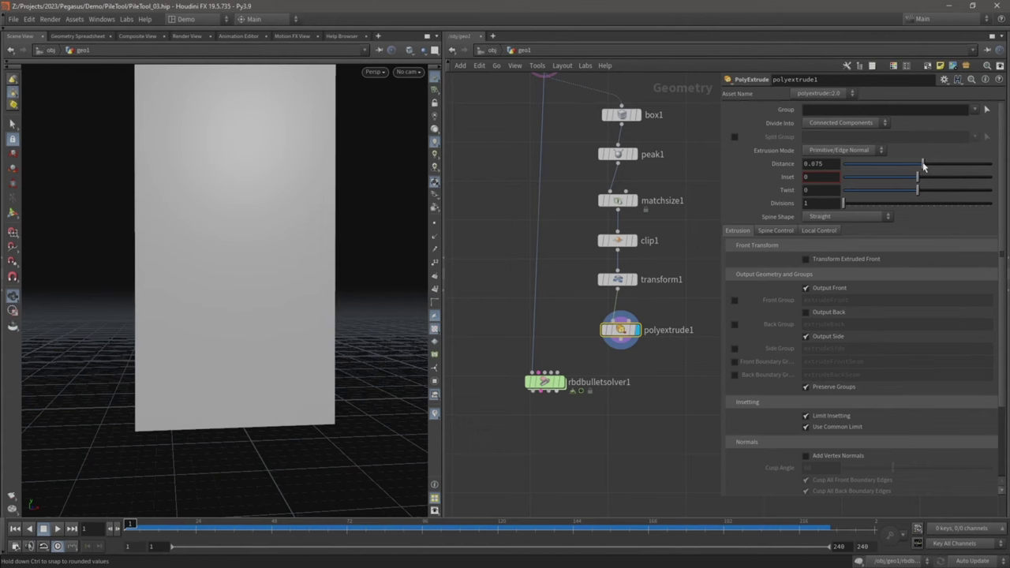
pyautogui.click(806, 312)
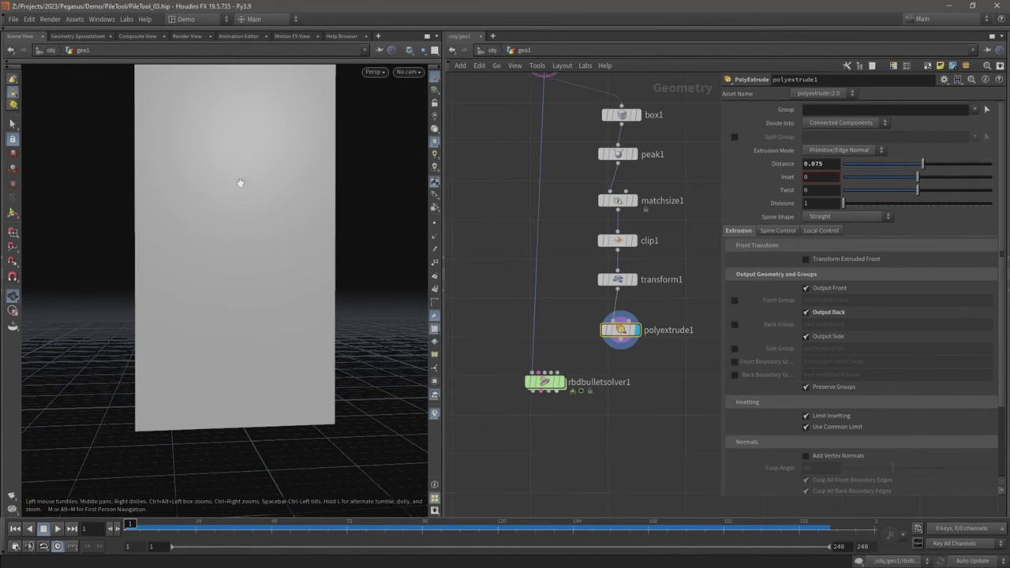
pyautogui.moveTo(244, 187); pyautogui.dragTo(229, 356)
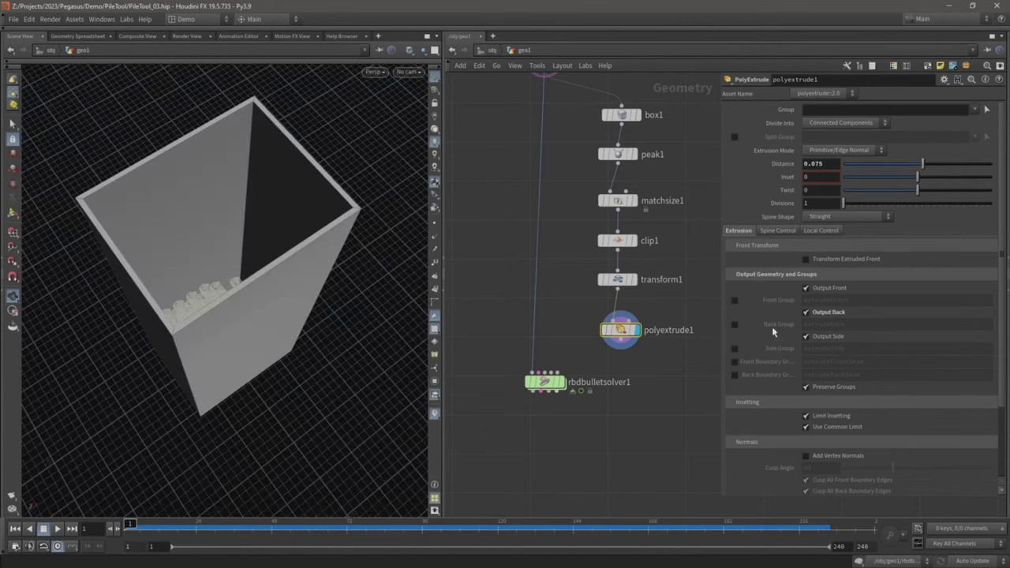
pyautogui.click(805, 313)
pyautogui.moveTo(415, 289); pyautogui.dragTo(352, 289)
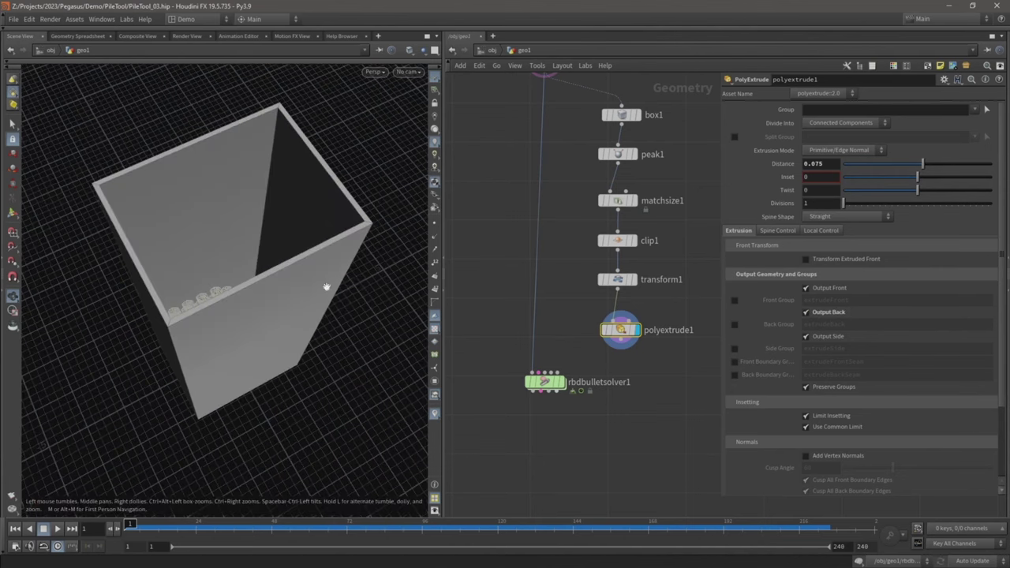
pyautogui.moveTo(924, 168); pyautogui.dragTo(927, 168)
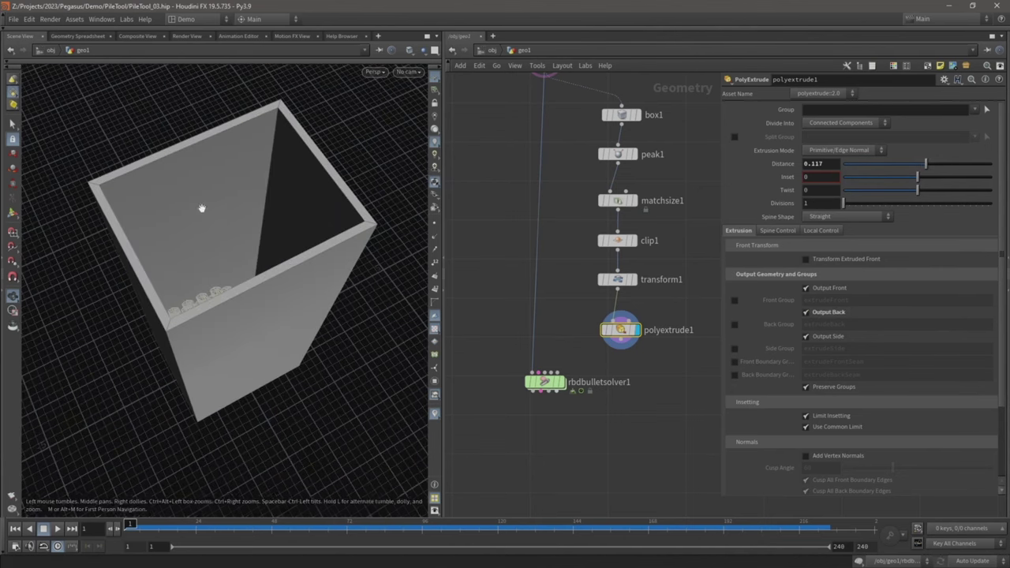
pyautogui.moveTo(201, 207); pyautogui.dragTo(328, 328)
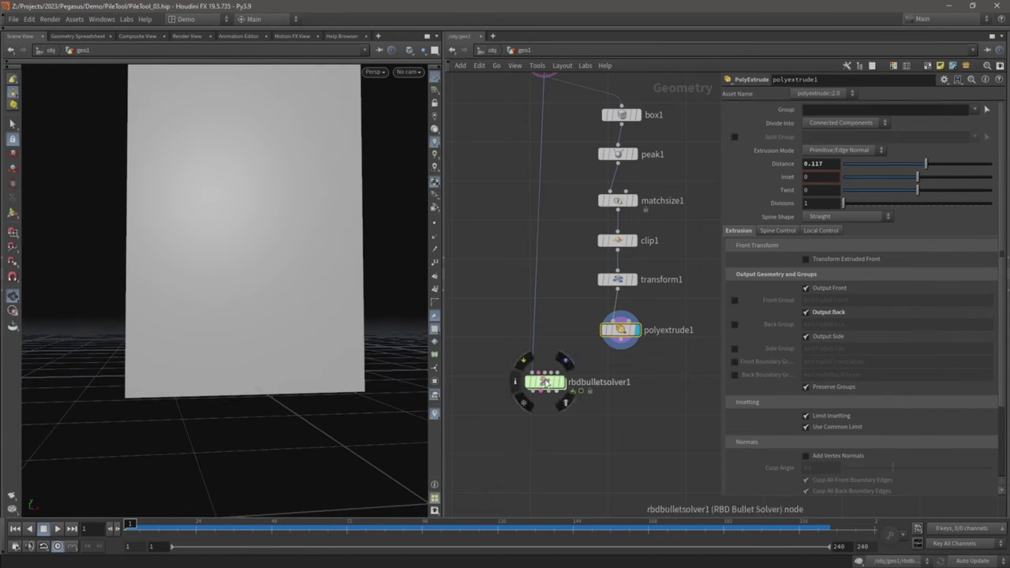
# Step: Move the bullet solver slightly down and show the scene in wireframe
pyautogui.moveTo(545, 382); pyautogui.dragTo(546, 389)
pyautogui.moveTo(297, 296)
pyautogui.mouseDown()
pyautogui.moveTo(304, 298)
pyautogui.moveTo(248, 290)
pyautogui.moveTo(246, 300)
pyautogui.moveTo(300, 339)
pyautogui.mouseUp()
pyautogui.hotkey('shift', 'w')
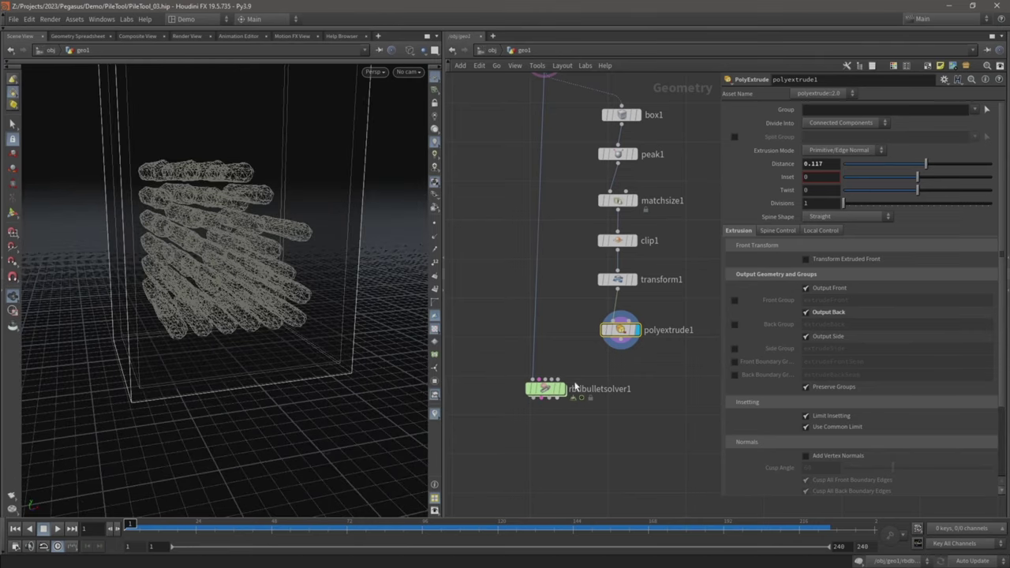
# Step: Connect the PolyExtrude output to the bullet solver's fourth input as collision geometry and display the solver
pyautogui.moveTo(547, 395); pyautogui.dragTo(549, 415)
pyautogui.scroll(3, 535, 381)
pyautogui.moveTo(535, 381); pyautogui.dragTo(556, 287, button='middle')
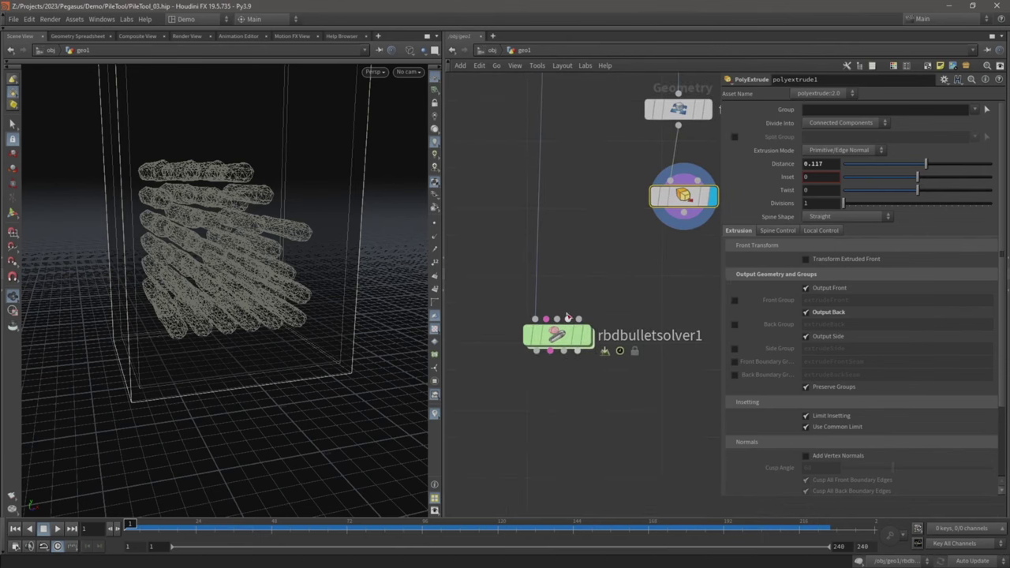
pyautogui.click(685, 221)
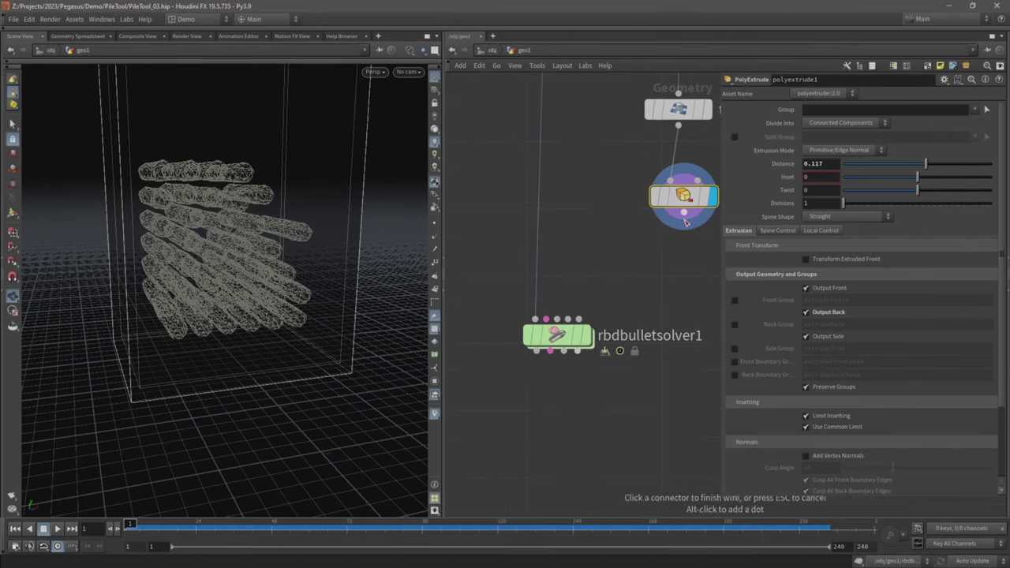
pyautogui.click(569, 320)
pyautogui.click(593, 298)
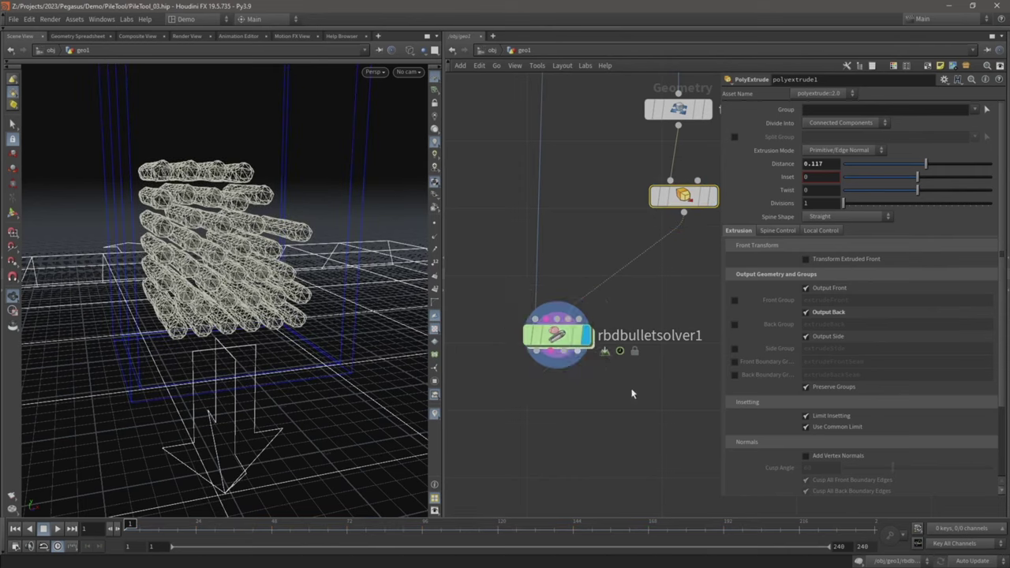
# Step: Select the bullet solver, return to shaded display, and play the simulation to check how the wood proxies collide with the container
pyautogui.click(556, 335)
pyautogui.moveTo(251, 250)
pyautogui.mouseDown()
pyautogui.moveTo(237, 251)
pyautogui.moveTo(257, 253)
pyautogui.mouseUp()
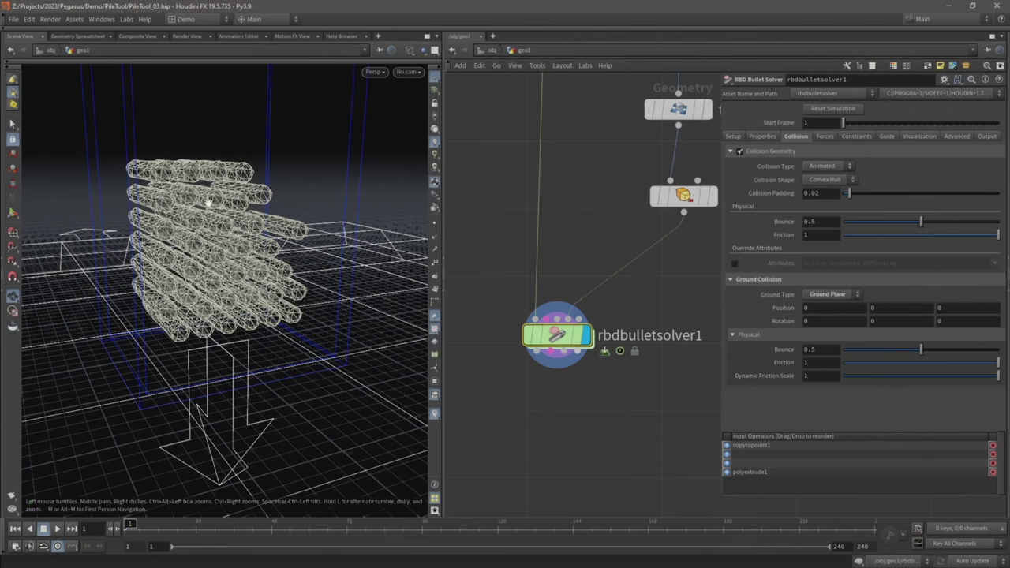
pyautogui.press('w')
pyautogui.moveTo(224, 200); pyautogui.dragTo(247, 258)
pyautogui.press('Up')
pyautogui.press('Up')
pyautogui.press('Up')
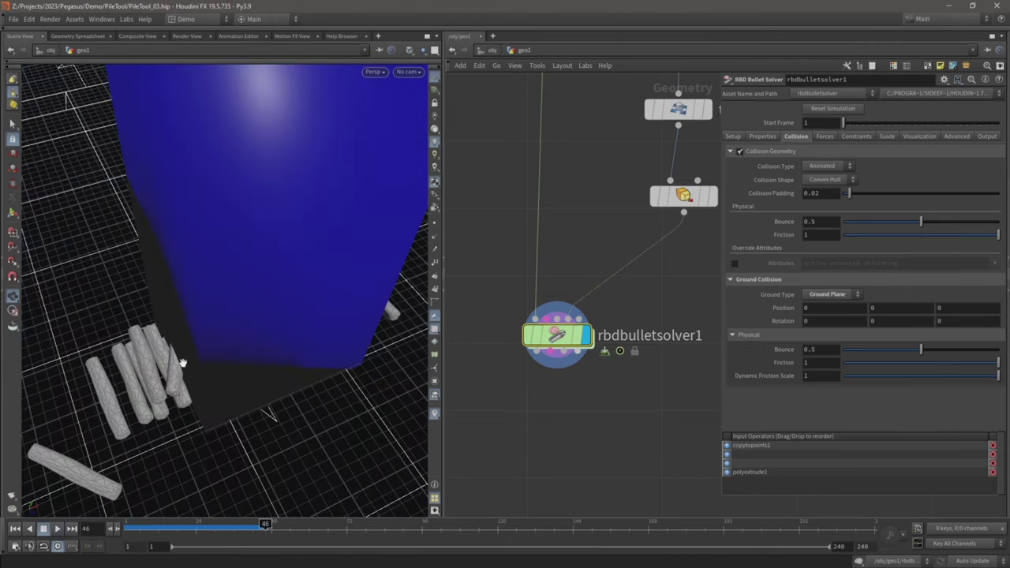
pyautogui.hotkey('ctrl', 'Up')
pyautogui.press('Up')
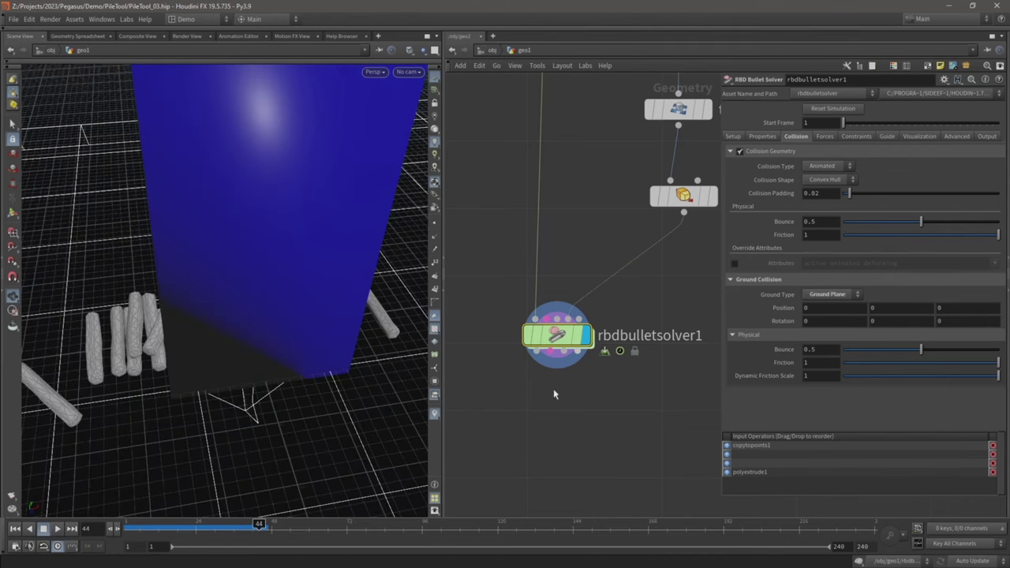
pyautogui.moveTo(636, 379); pyautogui.dragTo(492, 275)
# Step: Set the bullet solver's collision geometry shape to Concave
pyautogui.click(834, 181)
pyautogui.click(834, 181)
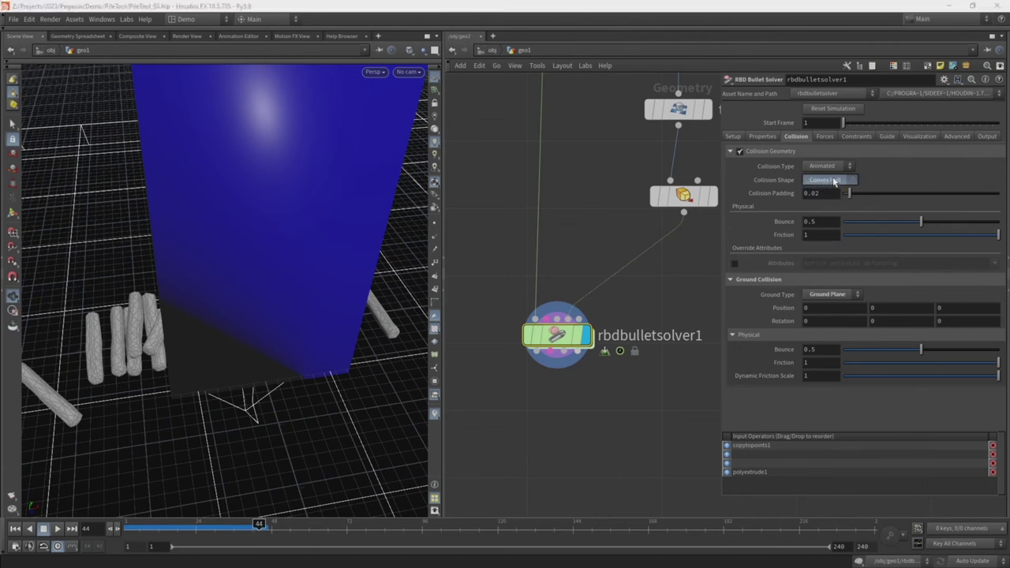
pyautogui.moveTo(264, 126); pyautogui.dragTo(272, 193)
pyautogui.click(814, 184)
pyautogui.click(822, 193)
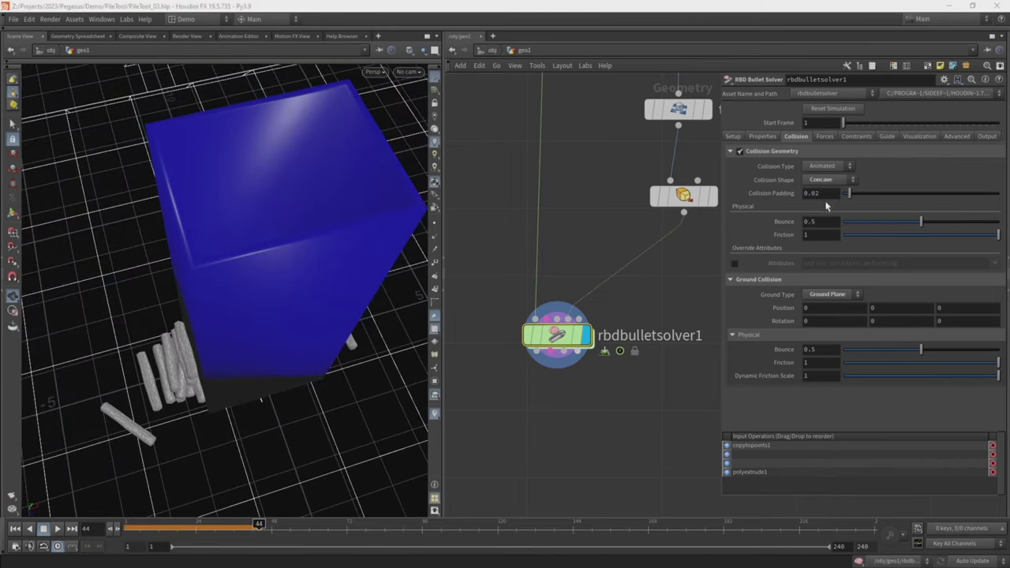
pyautogui.moveTo(262, 236); pyautogui.dragTo(242, 253)
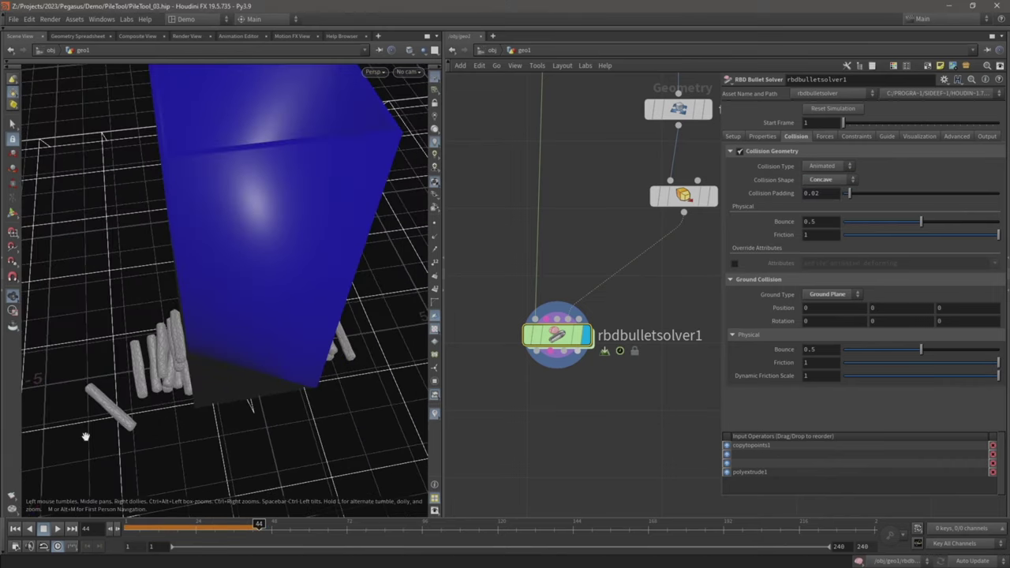
# Step: Replay the simulation from the first frame and check from above how the wood proxies fall inside the container
pyautogui.click(15, 529)
pyautogui.moveTo(311, 165); pyautogui.dragTo(302, 280)
pyautogui.click(58, 529)
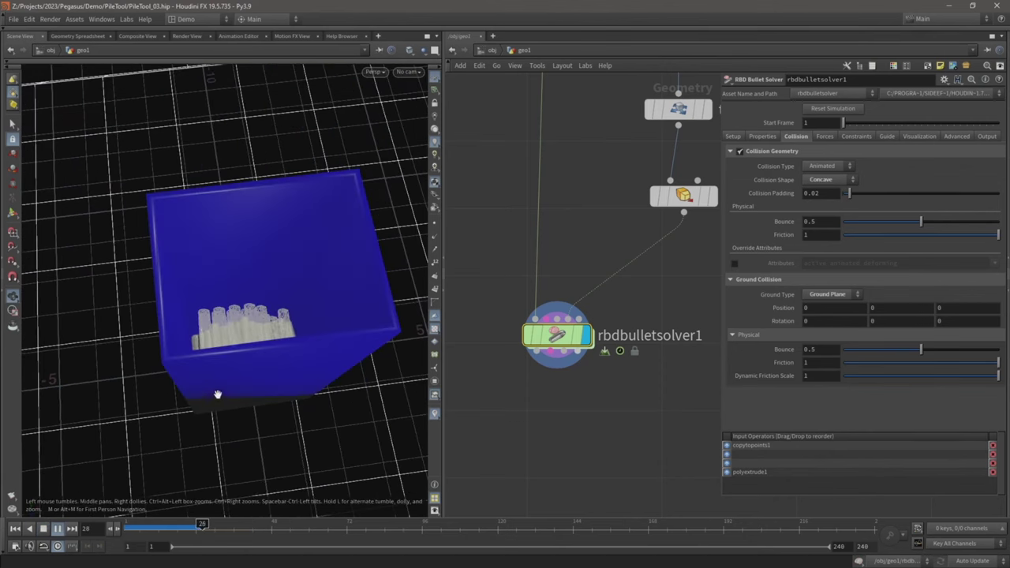
pyautogui.moveTo(217, 392); pyautogui.dragTo(236, 311)
pyautogui.moveTo(227, 343); pyautogui.dragTo(255, 361, button='right')
pyautogui.press('Up')
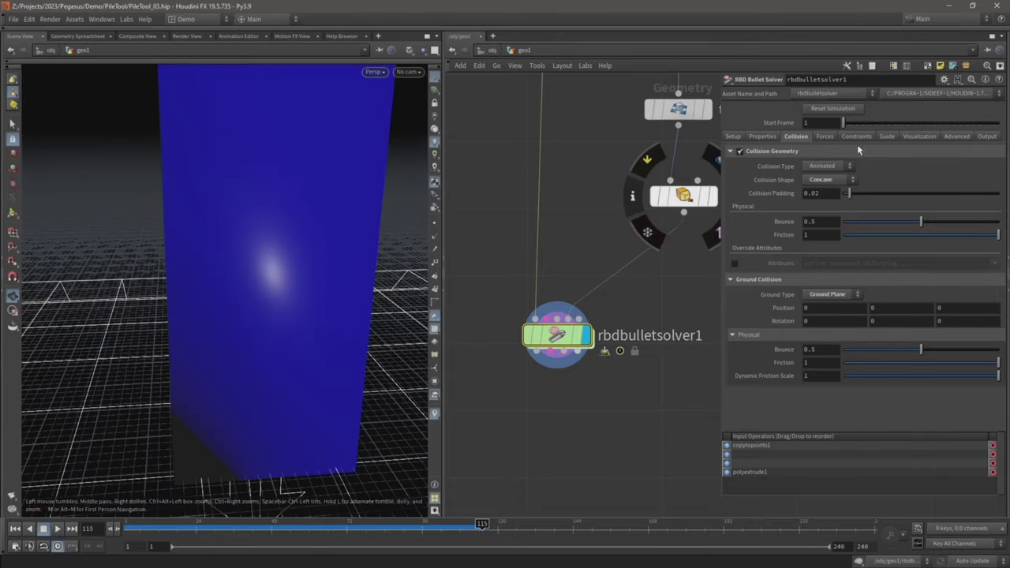
# Step: Turn off Visualize Geometries on the bullet solver to hide the collision container
pyautogui.click(919, 135)
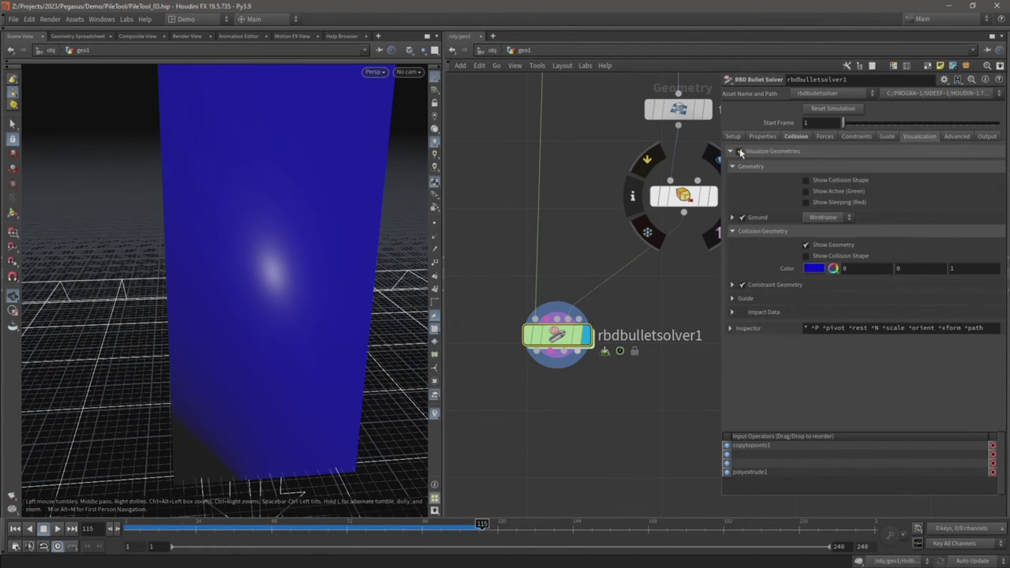
pyautogui.click(740, 152)
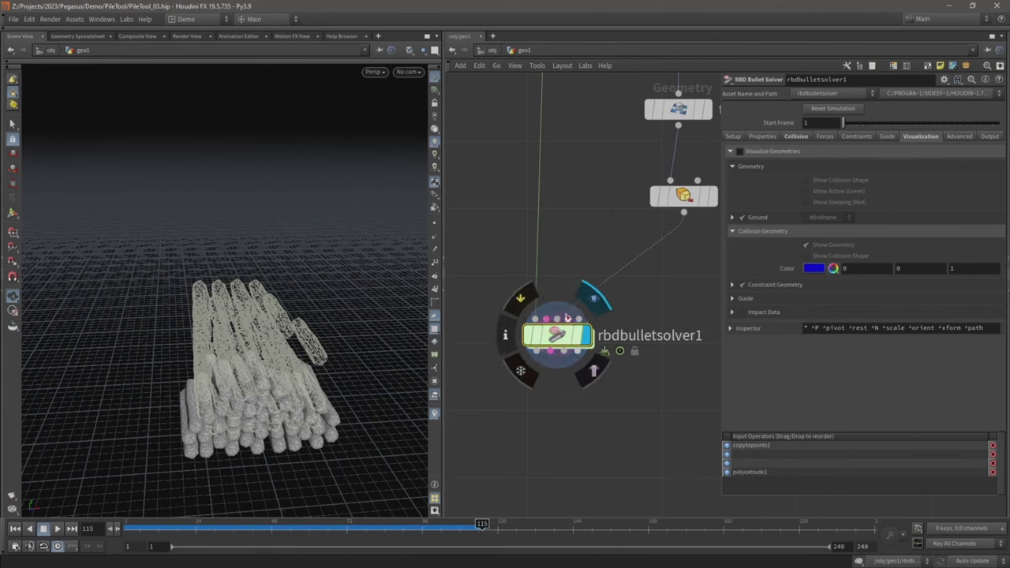
# Step: Examine the simulated wood pile from several angles, along with the node network that feeds the bullet solver
pyautogui.scroll(-5, 568, 307)
pyautogui.scroll(3, 568, 307)
pyautogui.scroll(-4, 568, 306)
pyautogui.moveTo(546, 200); pyautogui.dragTo(554, 248, button='middle')
pyautogui.scroll(6, 590, 127)
pyautogui.click(546, 215)
pyautogui.moveTo(550, 372); pyautogui.dragTo(590, 73, button='middle')
pyautogui.moveTo(623, 344); pyautogui.dragTo(610, 230, button='middle')
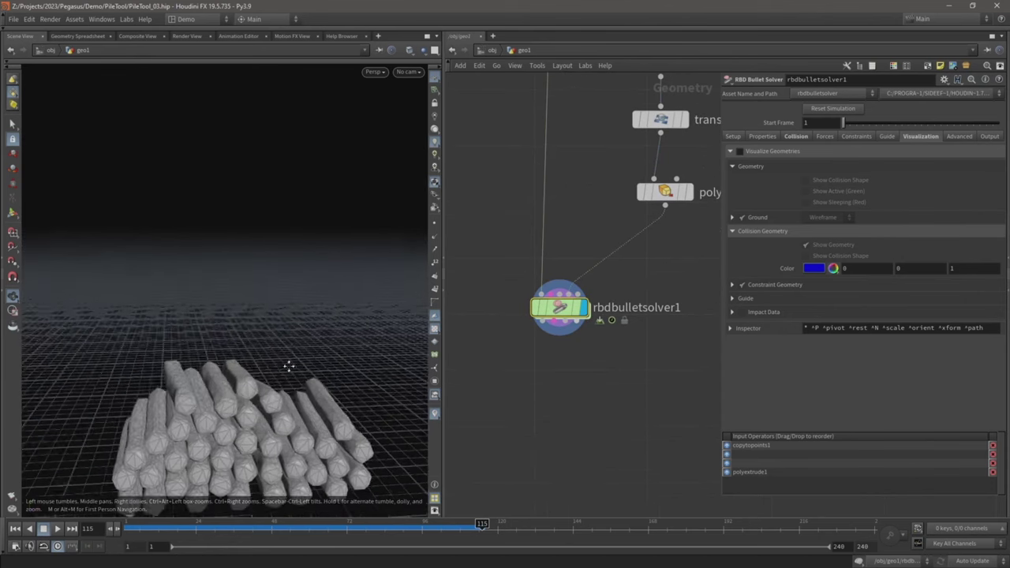
pyautogui.press('Up')
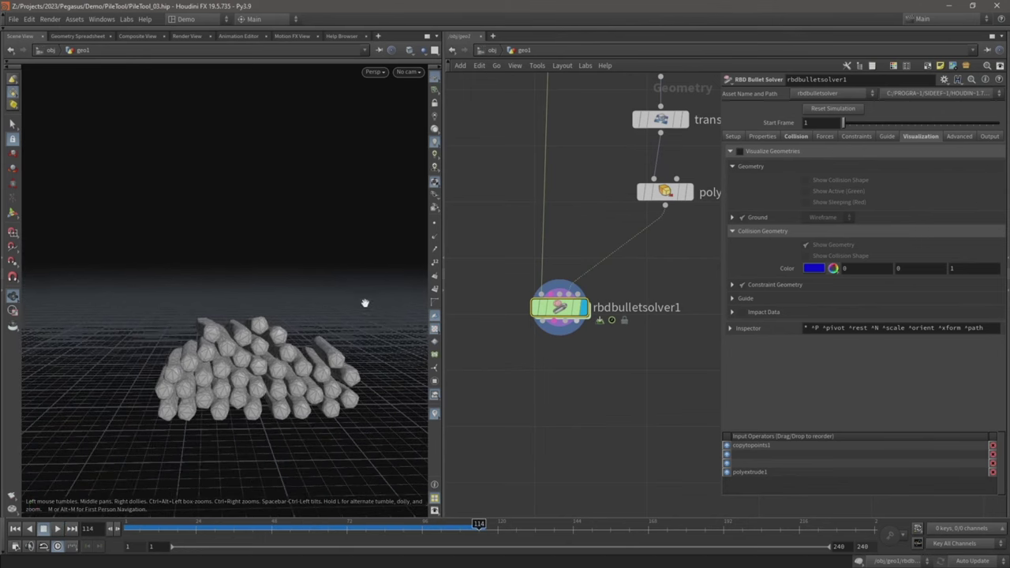
pyautogui.moveTo(323, 319); pyautogui.dragTo(231, 347)
# Step: Add a Time Shift node wired to the bullet solver's first output and display it
pyautogui.moveTo(575, 391); pyautogui.dragTo(618, 336, button='middle')
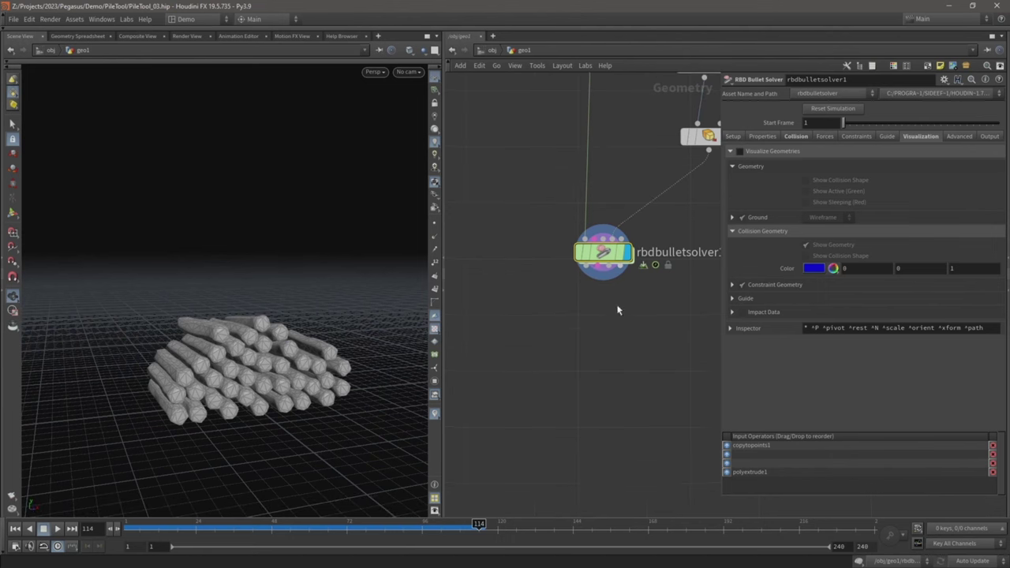
pyautogui.click(586, 266)
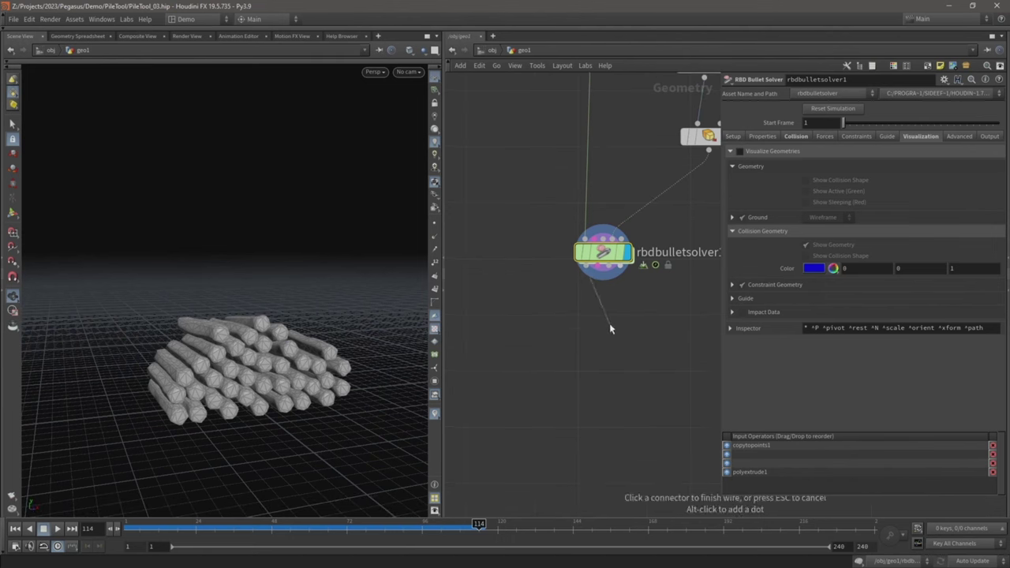
pyautogui.press('Tab')
pyautogui.write('time')
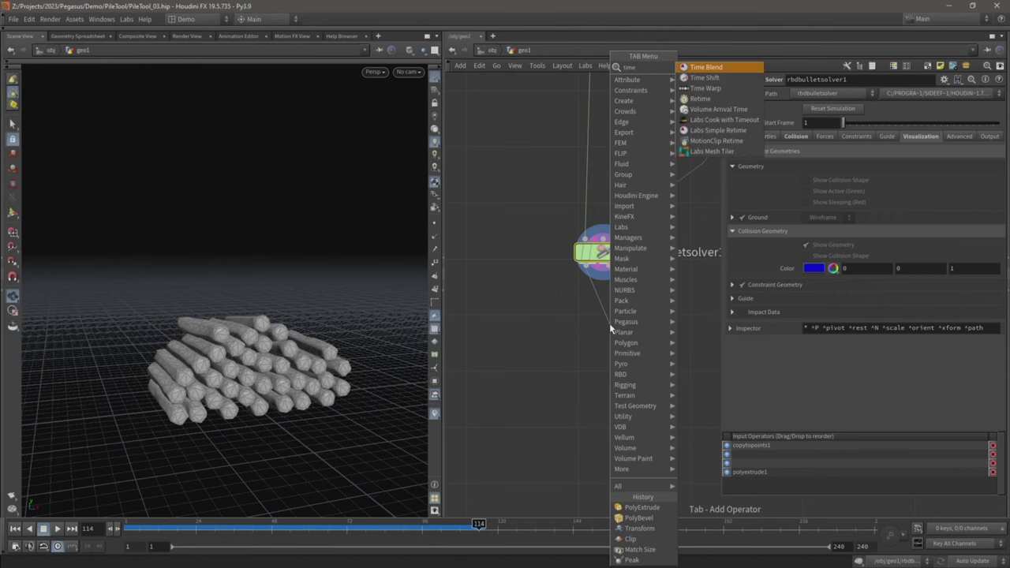
pyautogui.press('Down')
pyautogui.press('Return')
pyautogui.click(609, 323)
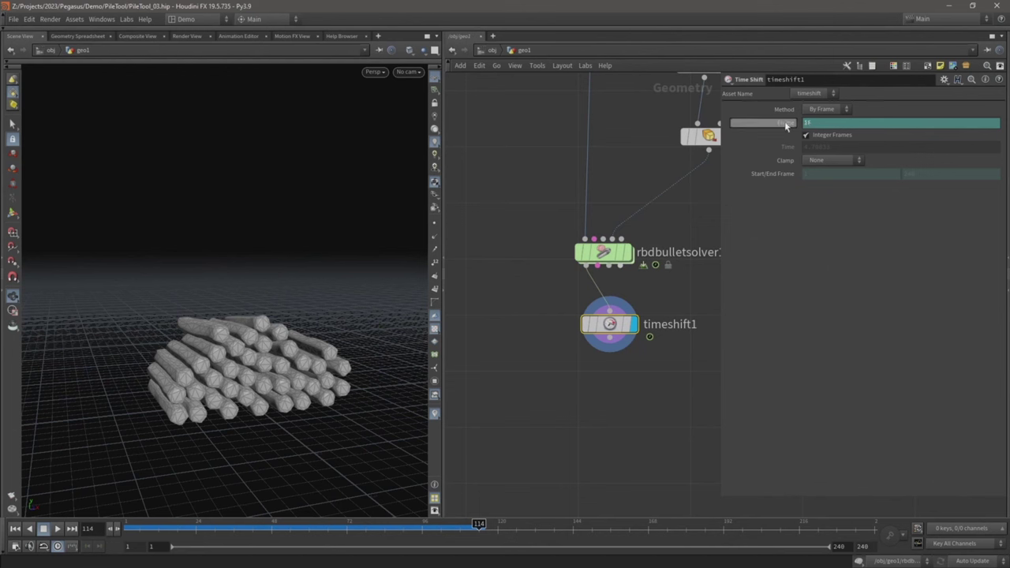
# Step: Replace the time shift's Frame expression with the fixed value 100, align the node under the solver, and play the timeline
pyautogui.rightClick(809, 122)
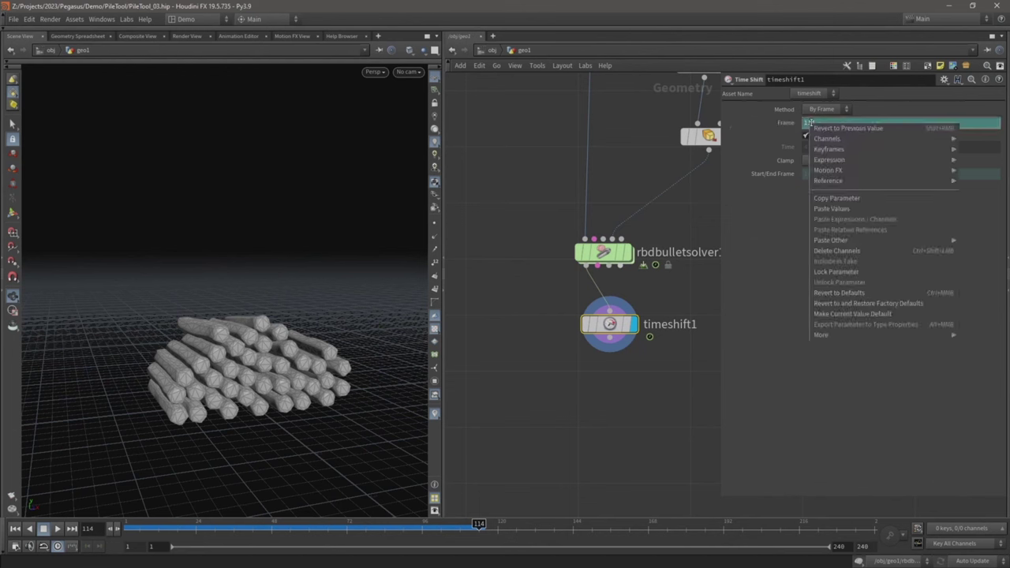
pyautogui.click(847, 252)
pyautogui.doubleClick(825, 123)
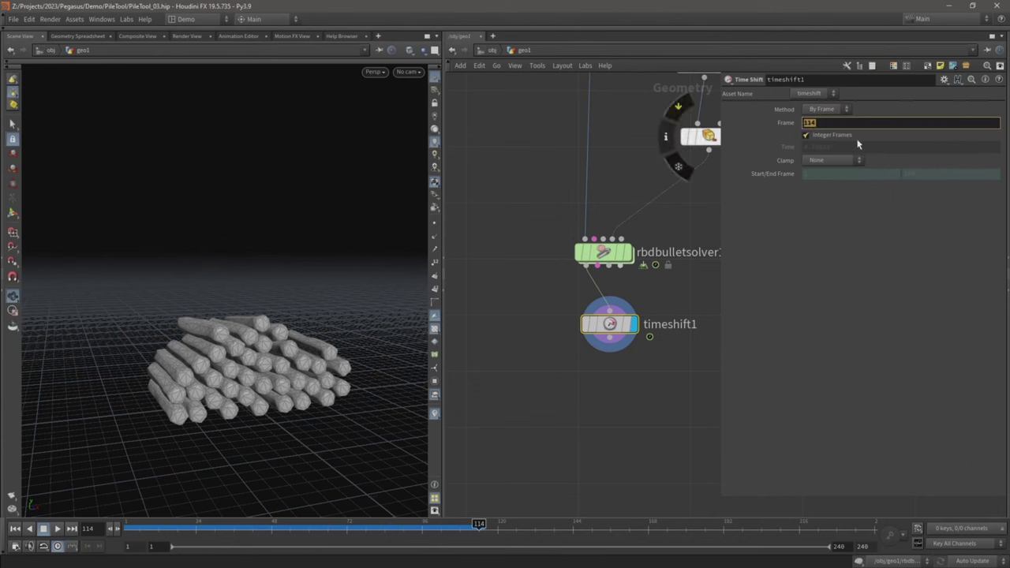
pyautogui.write('100')
pyautogui.press('Return')
pyautogui.moveTo(609, 324); pyautogui.dragTo(603, 330)
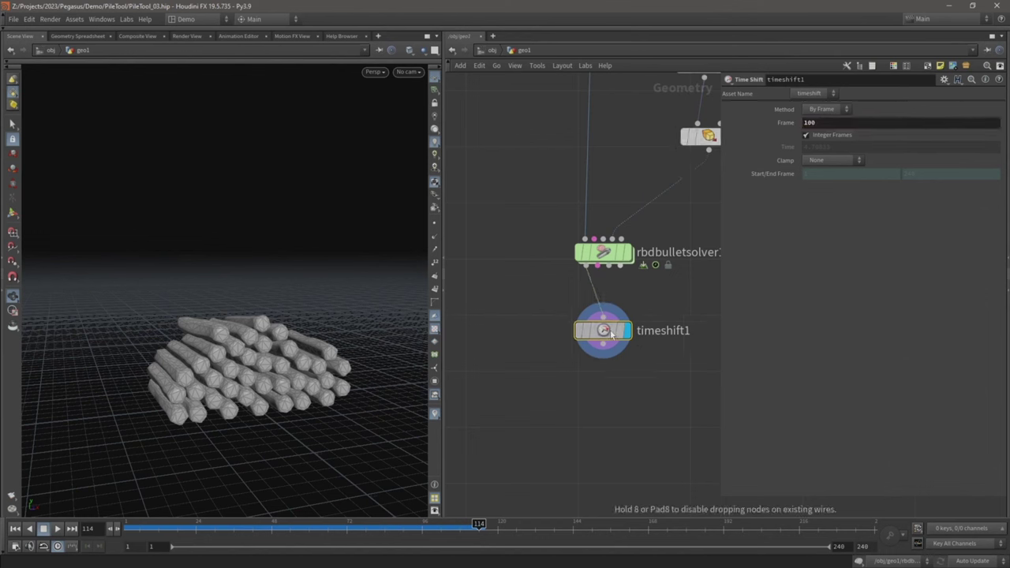
pyautogui.press('Up')
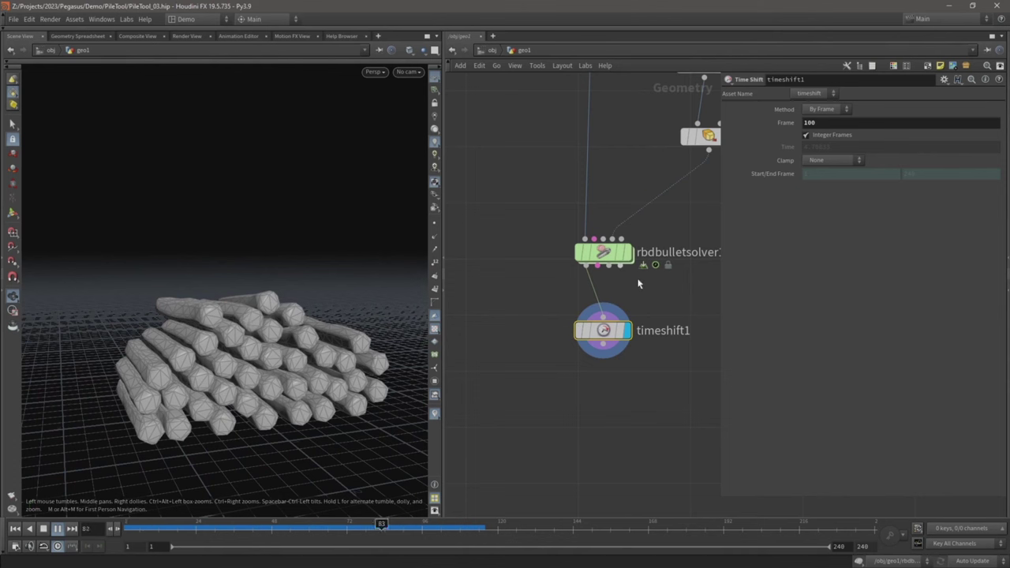
# Step: Add a Null node wired to the time shift's output
pyautogui.click(603, 345)
pyautogui.click(599, 400)
pyautogui.write('ou')
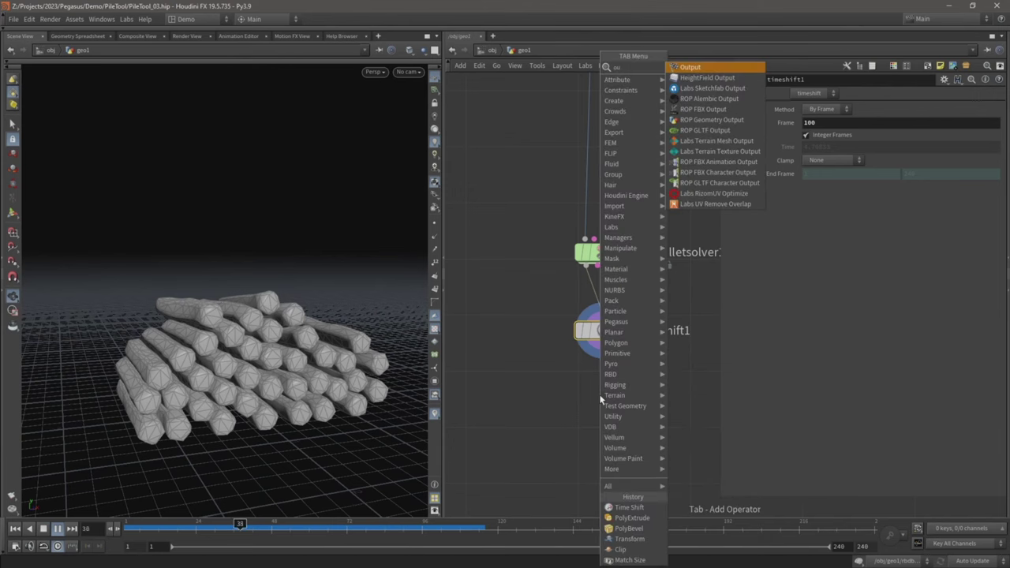
pyautogui.press('BackSpace')
pyautogui.press('BackSpace')
pyautogui.write('null')
pyautogui.press('Return')
pyautogui.press('Return')
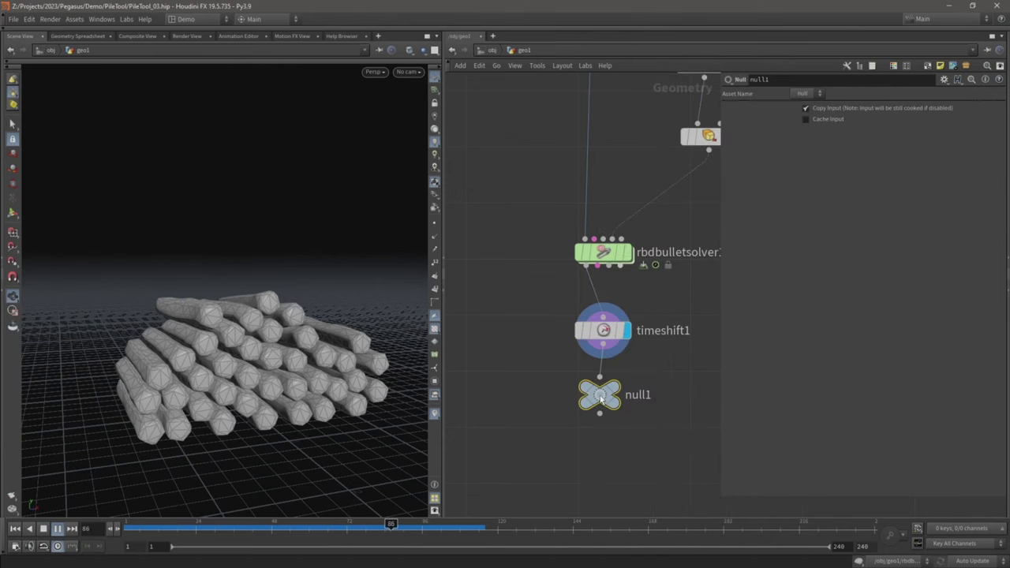
# Step: Rename the null node as output and move it further below the time shift
pyautogui.doubleClick(639, 394)
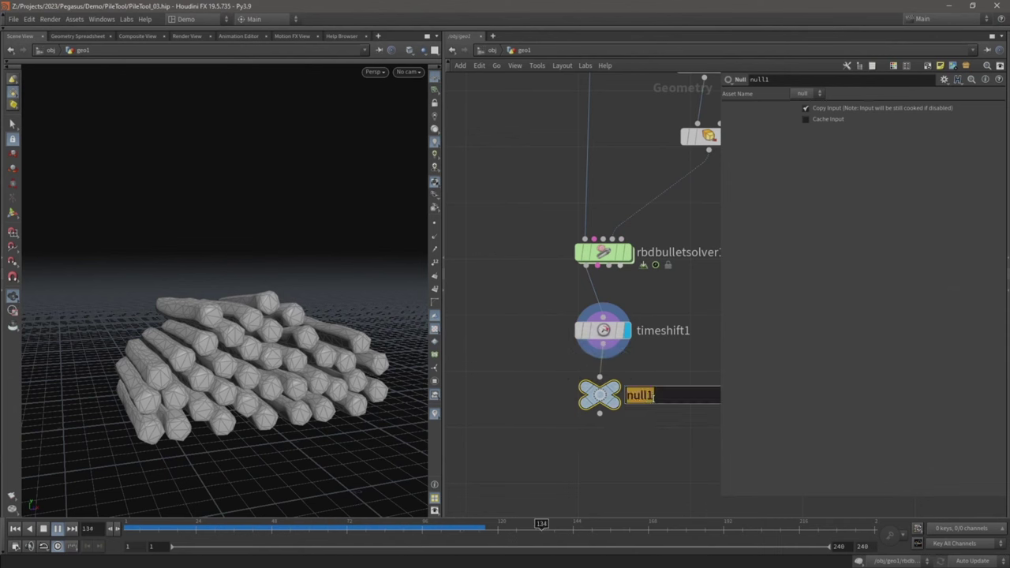
pyautogui.write('output')
pyautogui.press('Return')
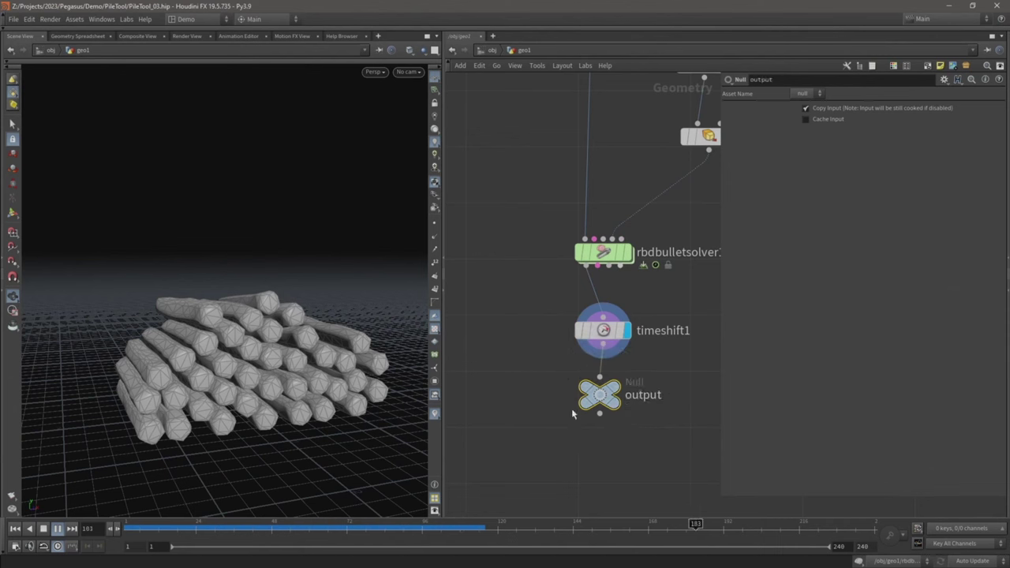
pyautogui.moveTo(571, 408); pyautogui.dragTo(559, 331, button='middle')
pyautogui.moveTo(585, 328); pyautogui.dragTo(588, 461)
# Step: Insert a Null node between file1 and copytopoints1 and rename it input
pyautogui.scroll(-6, 588, 453)
pyautogui.moveTo(525, 255); pyautogui.dragTo(528, 412, button='middle')
pyautogui.scroll(4, 544, 308)
pyautogui.moveTo(532, 249); pyautogui.dragTo(523, 261, button='middle')
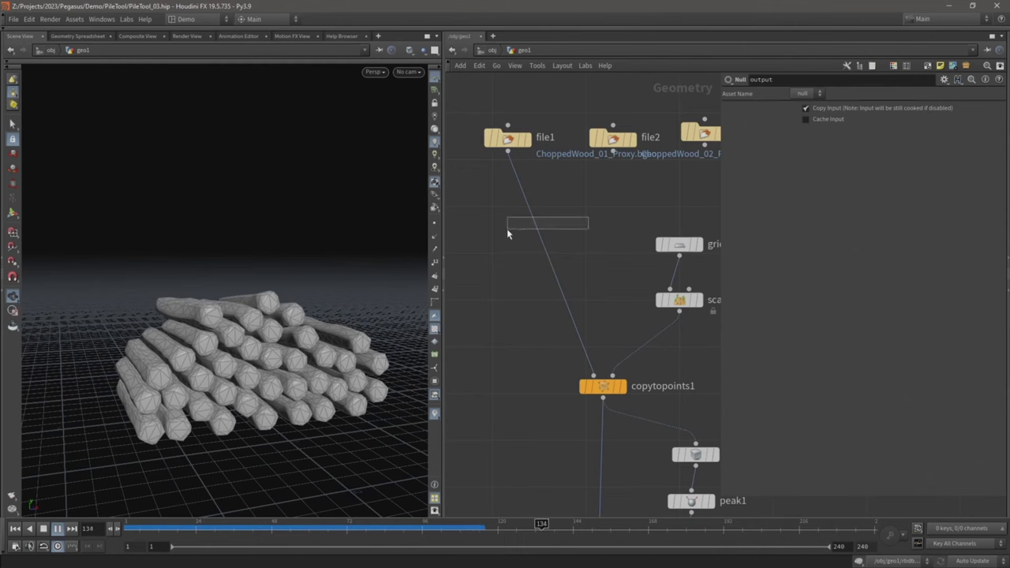
pyautogui.press('Tab')
pyautogui.write('null')
pyautogui.press('Return')
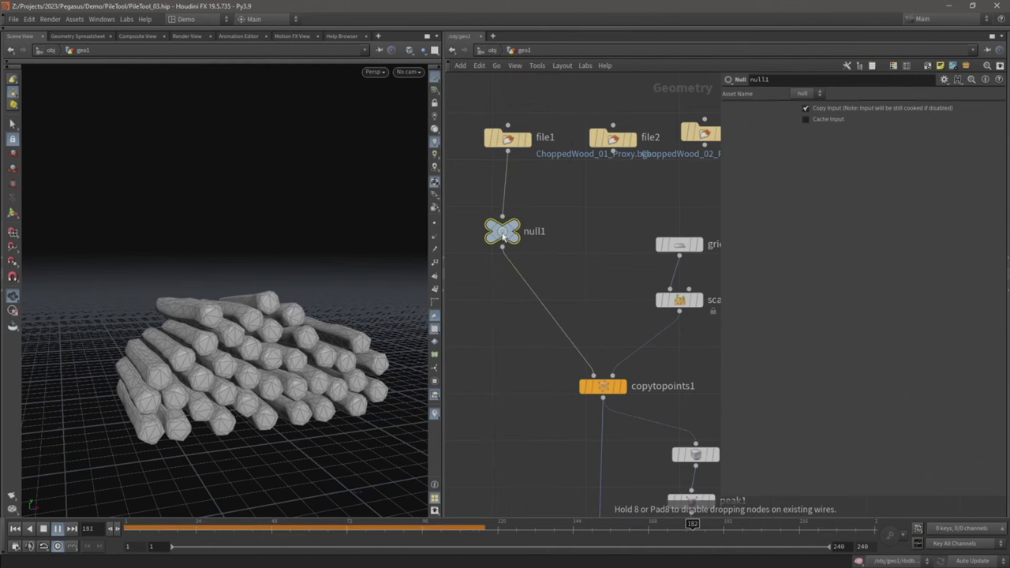
pyautogui.press('F2')
pyautogui.write('input')
pyautogui.press('Return')
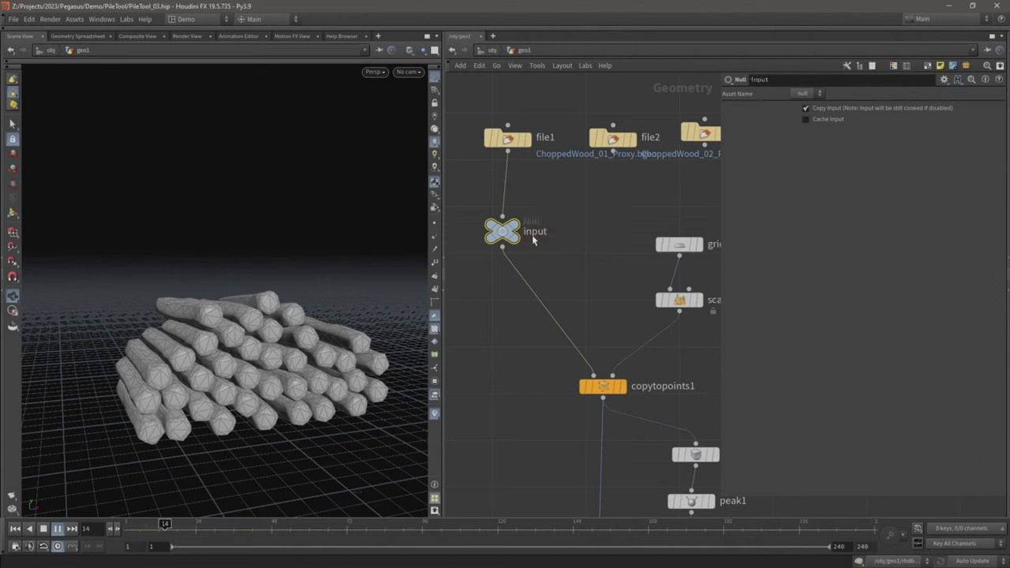
# Step: Align file1 above the input null and display each of the two nodes in turn to check the incoming wood proxy
pyautogui.moveTo(511, 138); pyautogui.dragTo(506, 133)
pyautogui.click(522, 134)
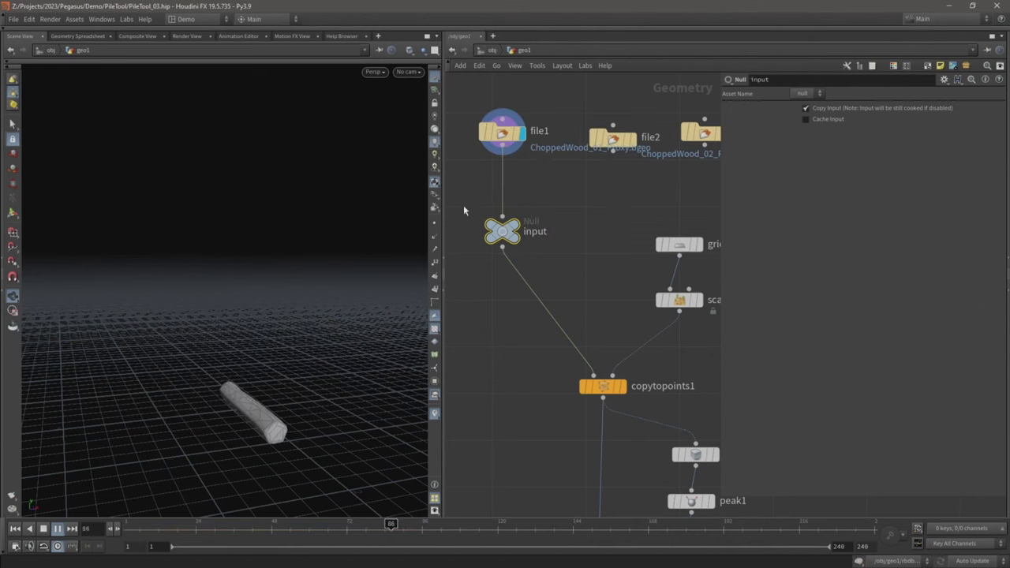
pyautogui.click(517, 230)
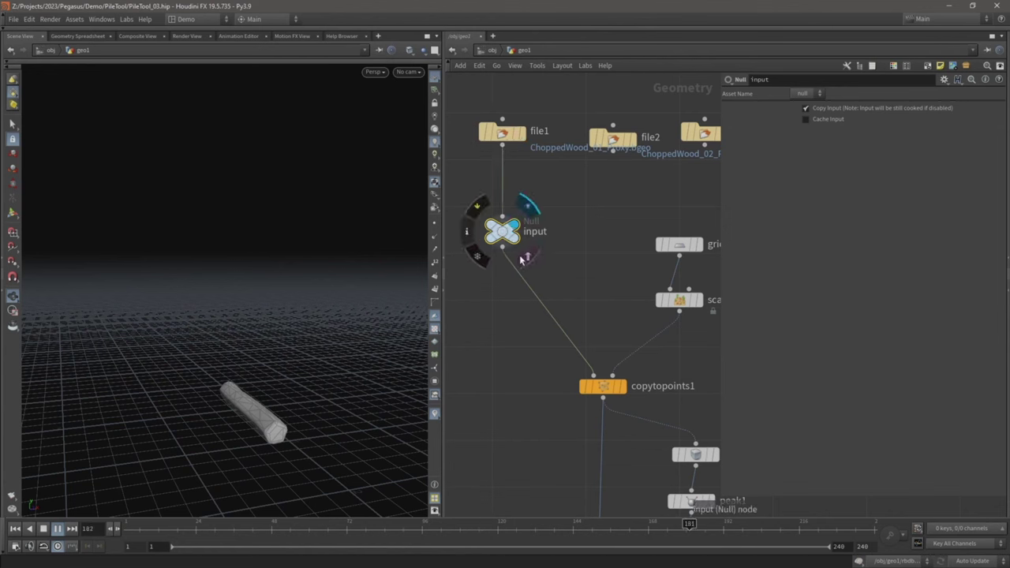
# Step: Display the output null at the end of the network and review the complete node chain
pyautogui.moveTo(513, 394); pyautogui.dragTo(496, 233, button='middle')
pyautogui.scroll(-4, 496, 234)
pyautogui.moveTo(497, 392); pyautogui.dragTo(505, 130, button='middle')
pyautogui.scroll(6, 517, 251)
pyautogui.click(637, 347)
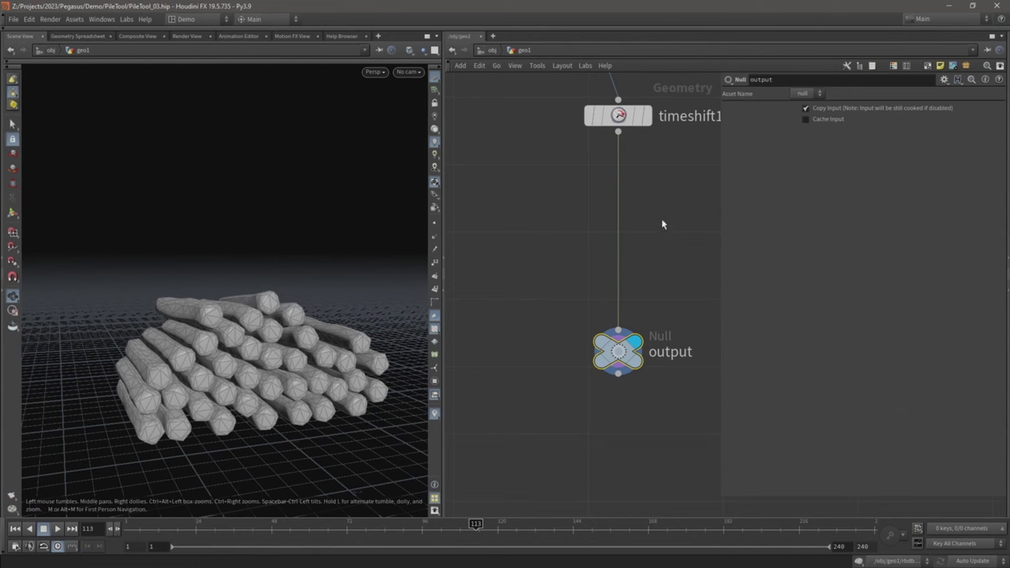
pyautogui.scroll(-10, 661, 224)
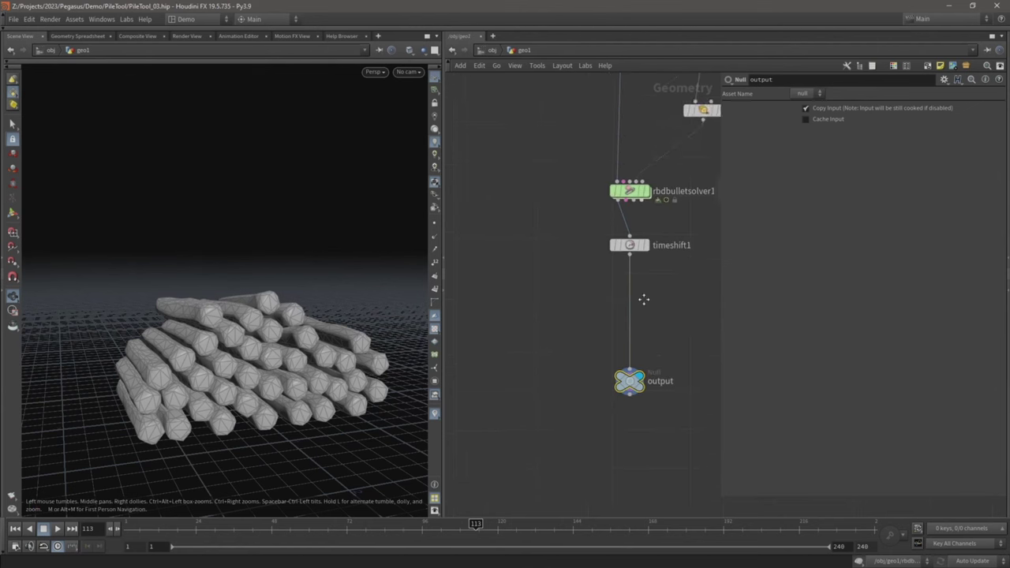
pyautogui.scroll(-2, 523, 330)
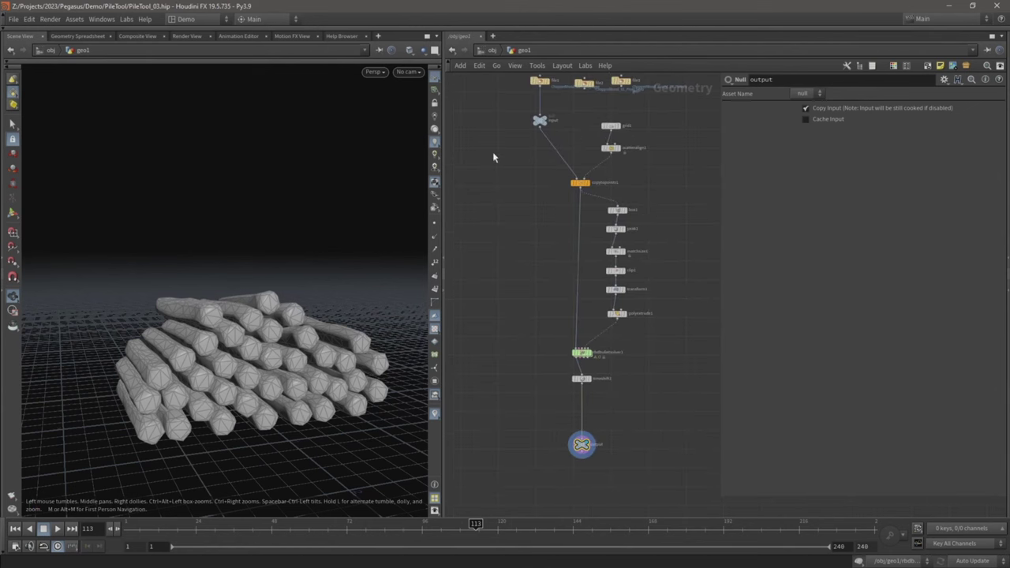